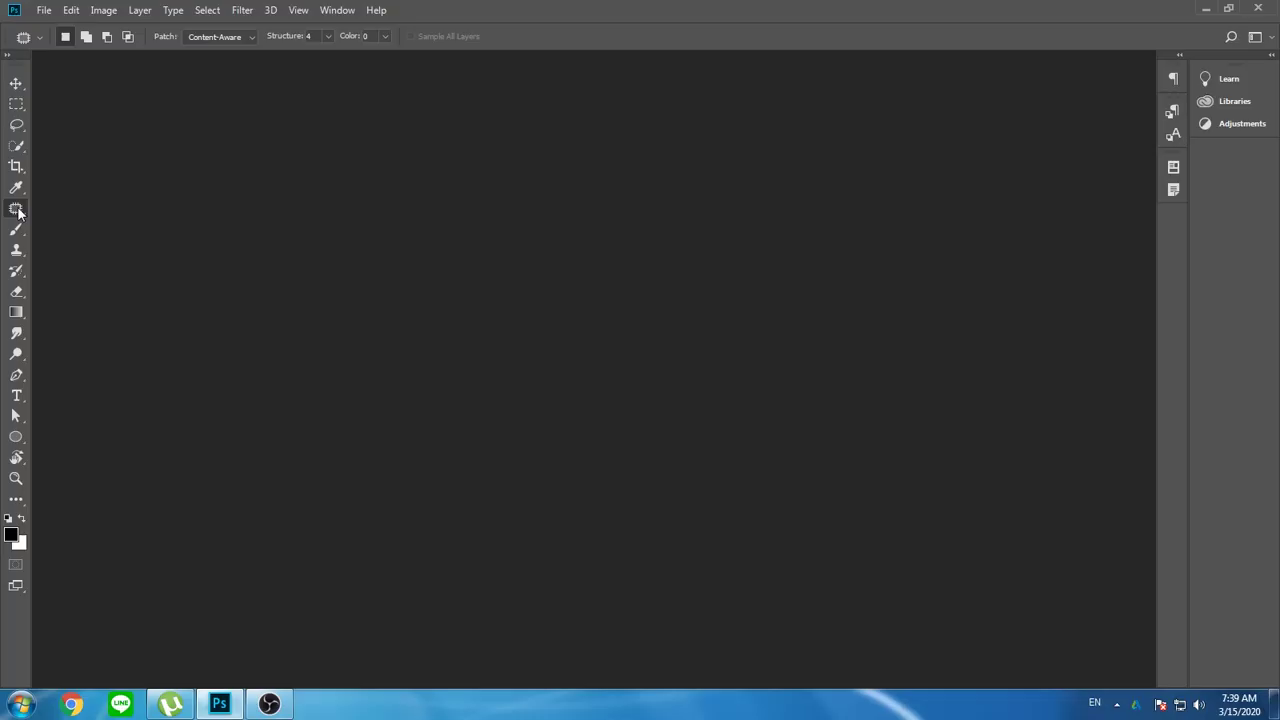
Keep the Patch Tool active and open the 'Girl on the beach' photo from Amazing Dolphins
right_click(16, 209)
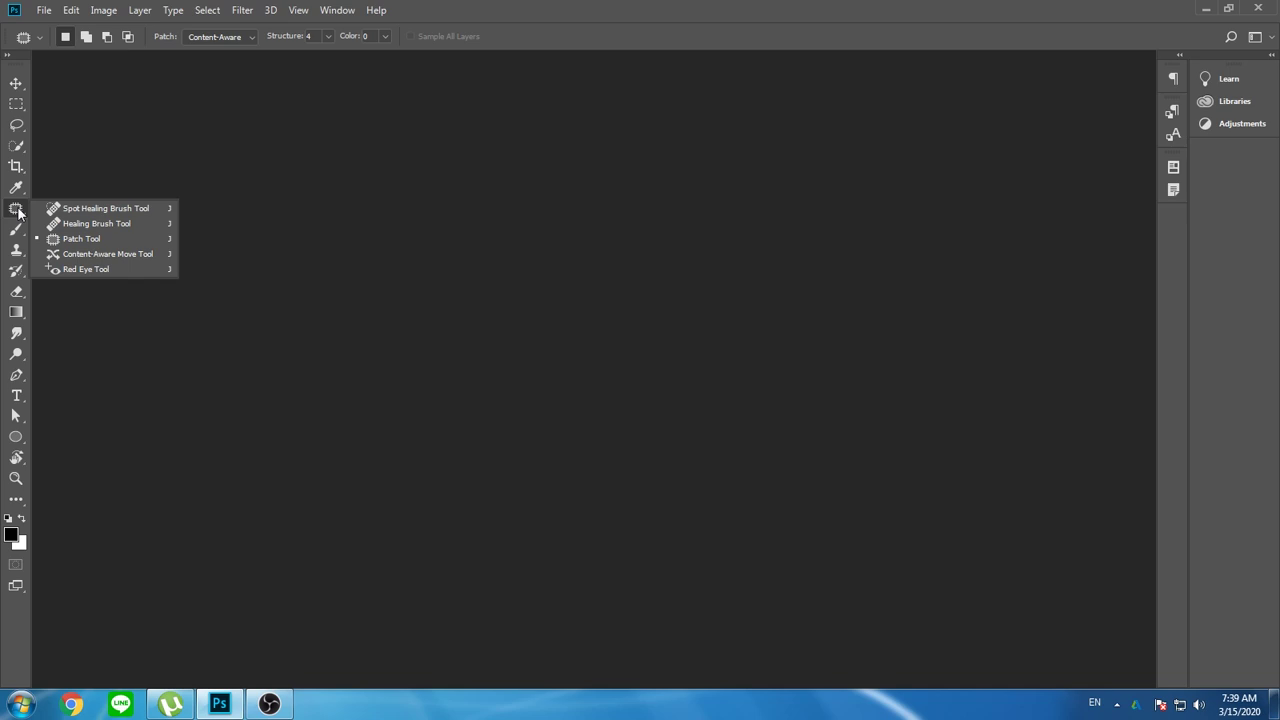
click(18, 211)
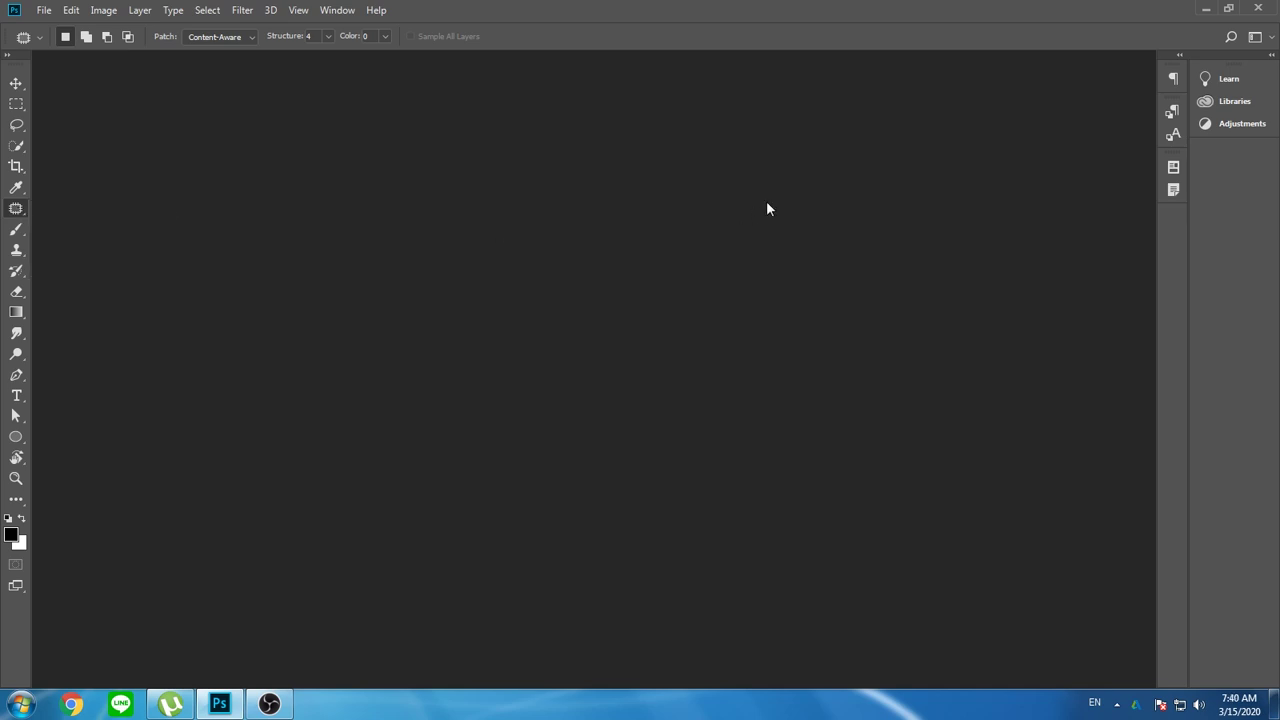
key(ctrl+o)
click(436, 128)
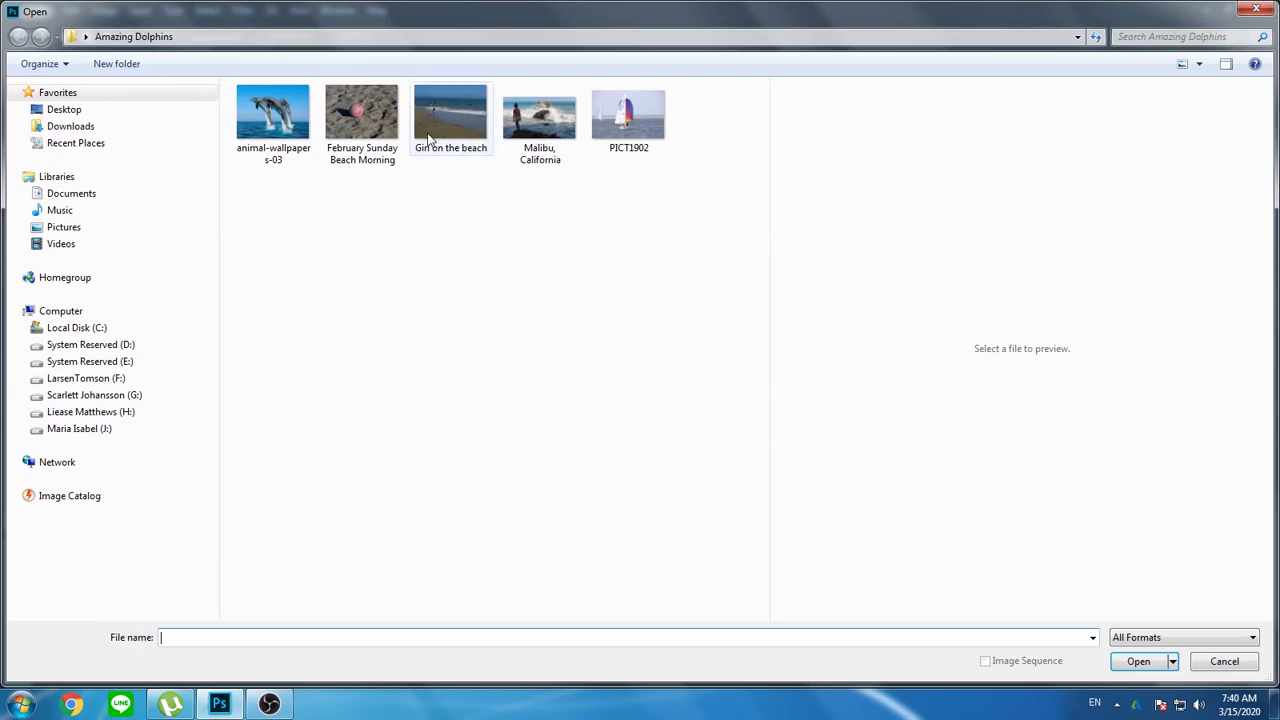
double_click(434, 125)
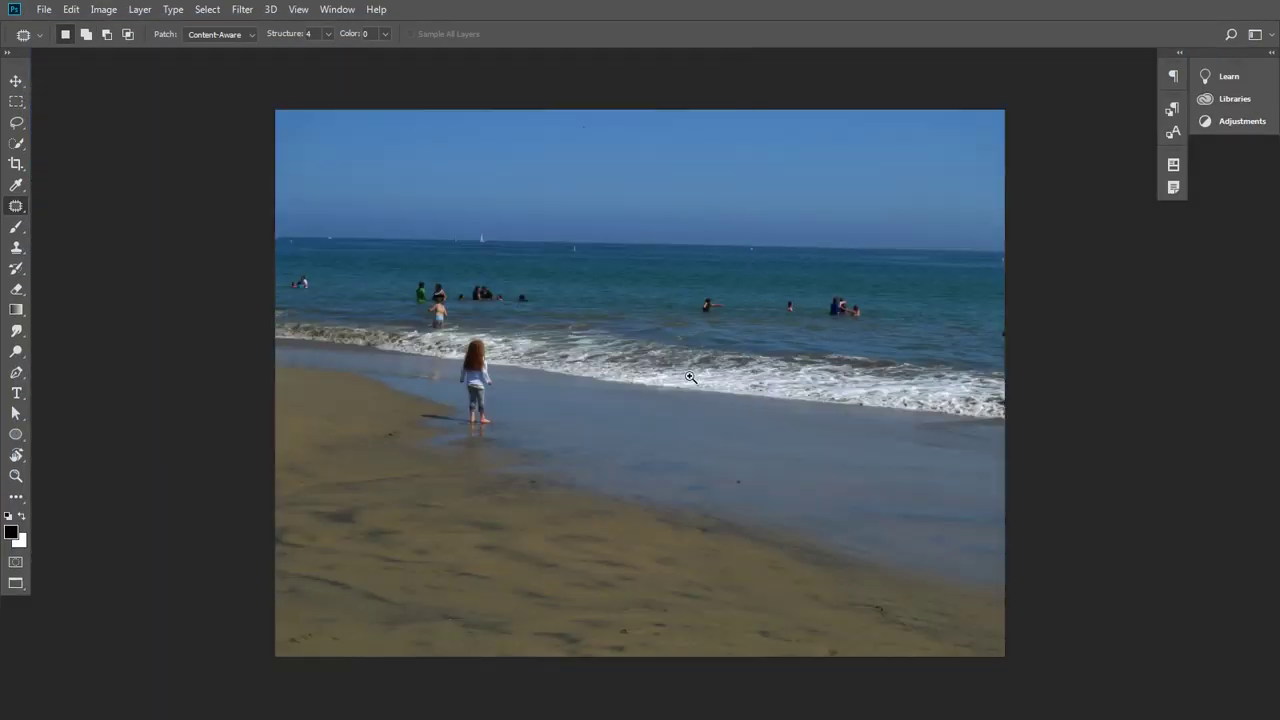
Zoom and pan to a close view of the three swimmers standing together
ctrl+click(709, 371)
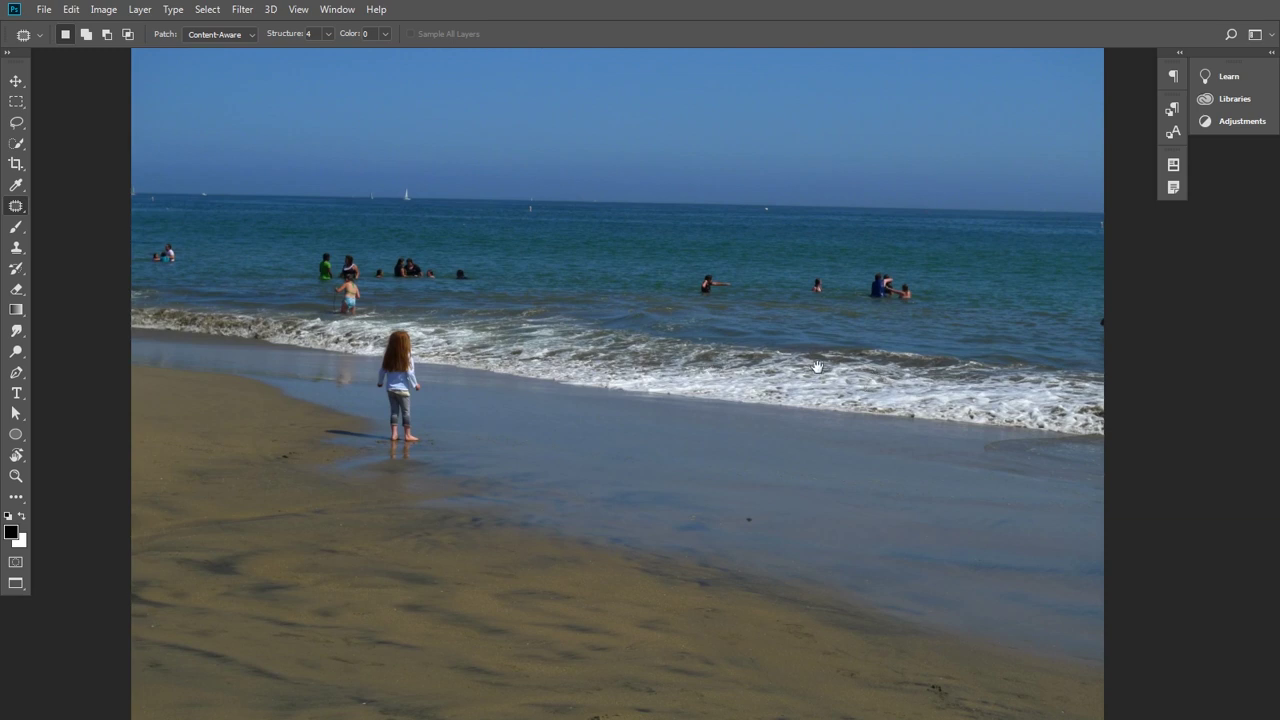
drag(818, 366, 770, 372)
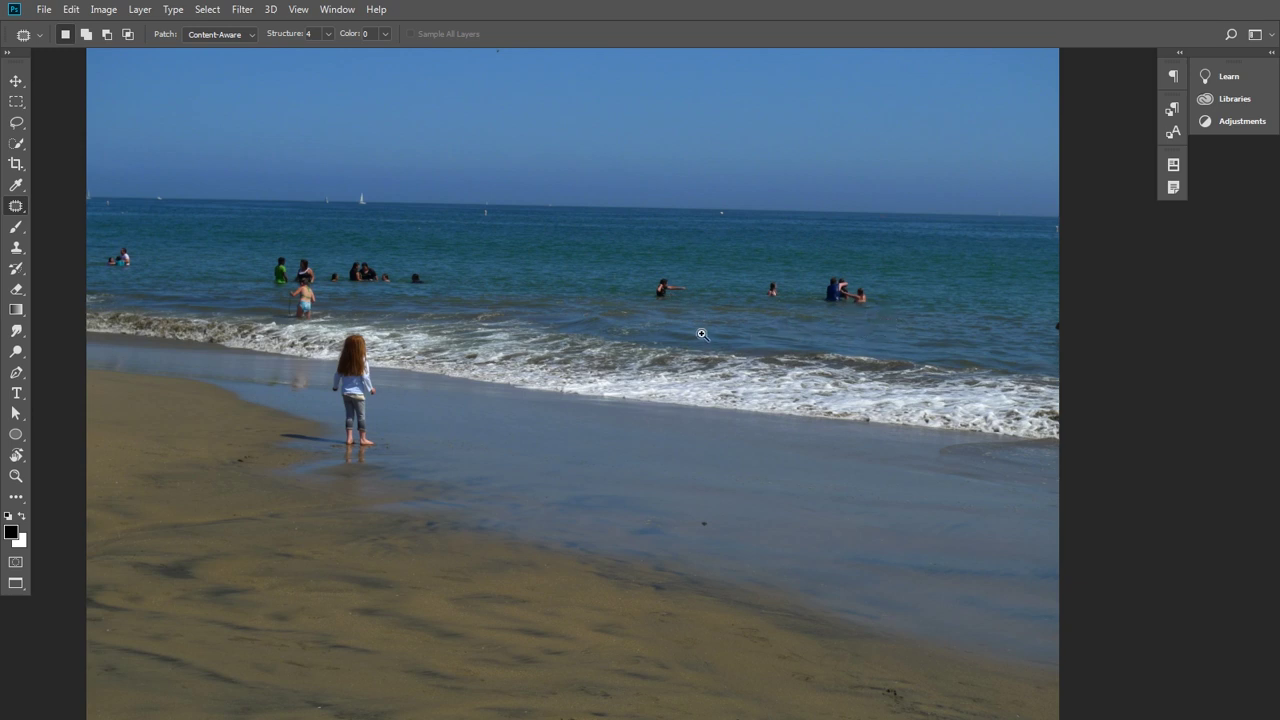
drag(390, 326, 619, 318)
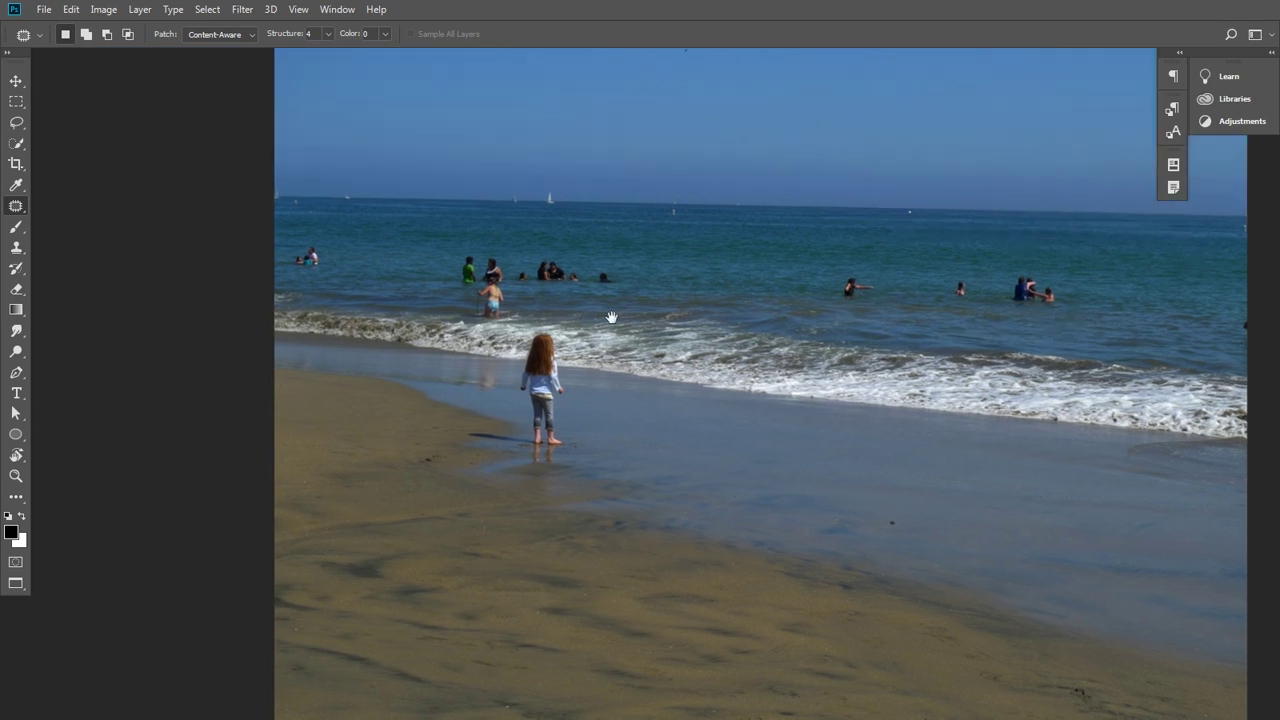
drag(383, 268, 497, 223)
mouse_move(409, 243)
mouse_down()
mouse_move(423, 323)
mouse_move(443, 300)
mouse_up()
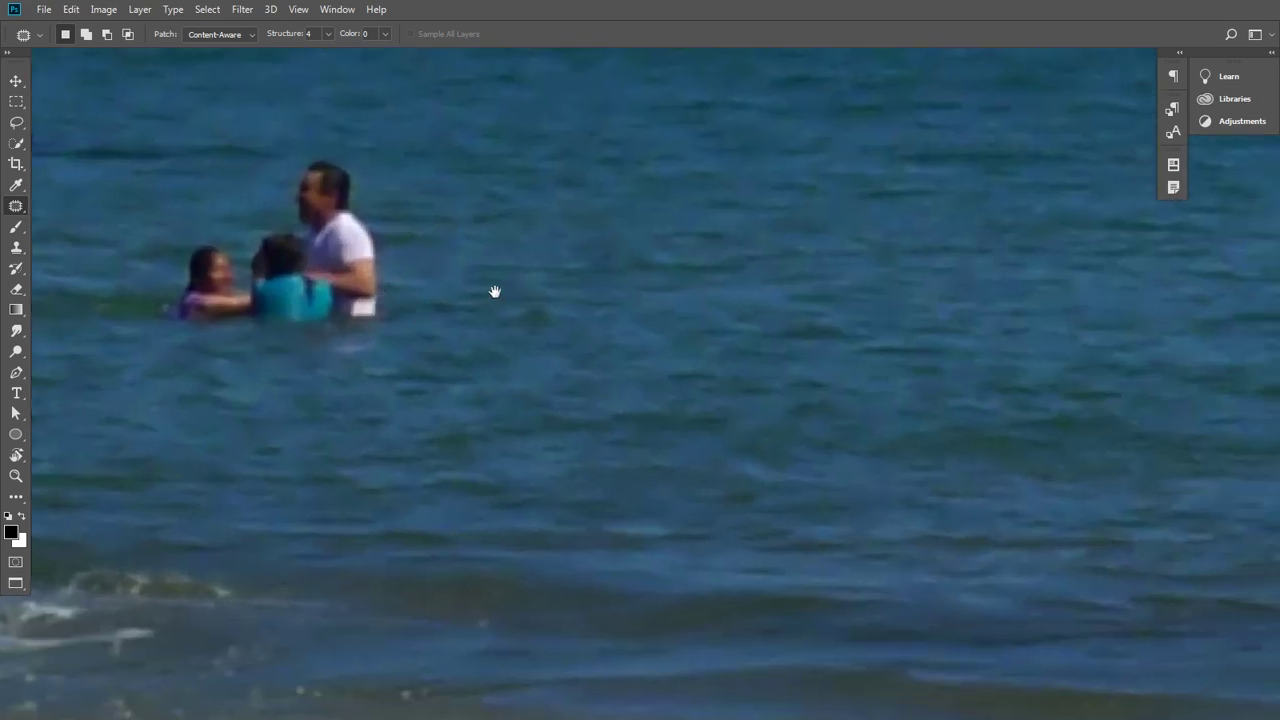
Lasso the three swimmers with the Patch Tool, drag onto open water to the right, and deselect
alt+click(482, 301)
mouse_move(526, 257)
mouse_down()
mouse_move(474, 274)
mouse_move(389, 274)
mouse_up()
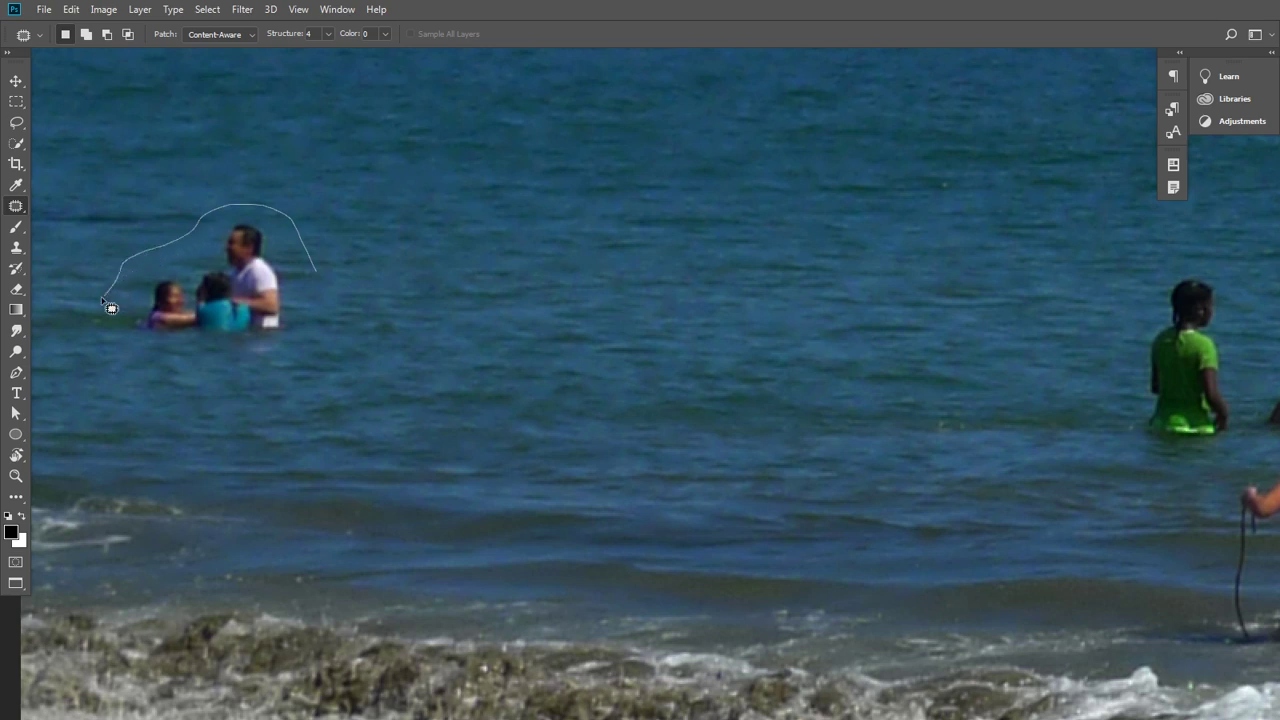
drag(104, 349, 161, 360)
drag(334, 303, 321, 277)
drag(258, 215, 254, 209)
mouse_move(300, 289)
mouse_down()
mouse_move(591, 286)
mouse_move(594, 362)
mouse_move(566, 362)
mouse_up()
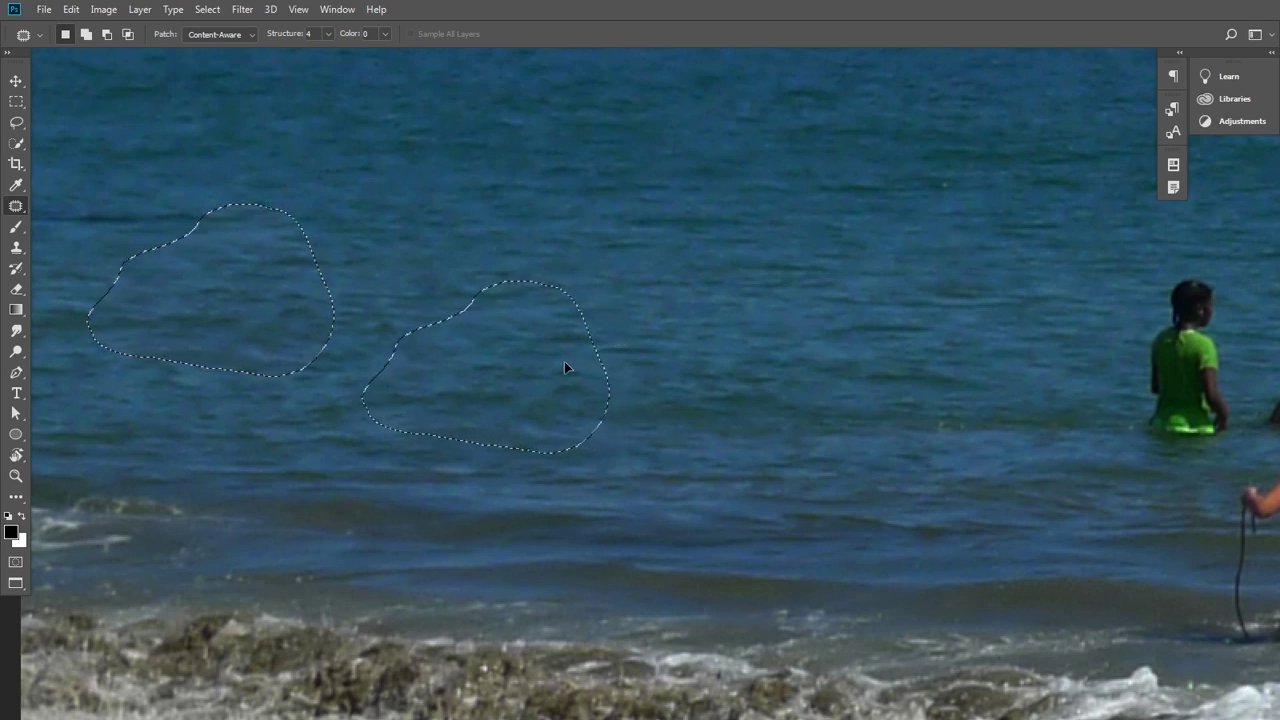
drag(566, 368, 564, 362)
key(ctrl+d)
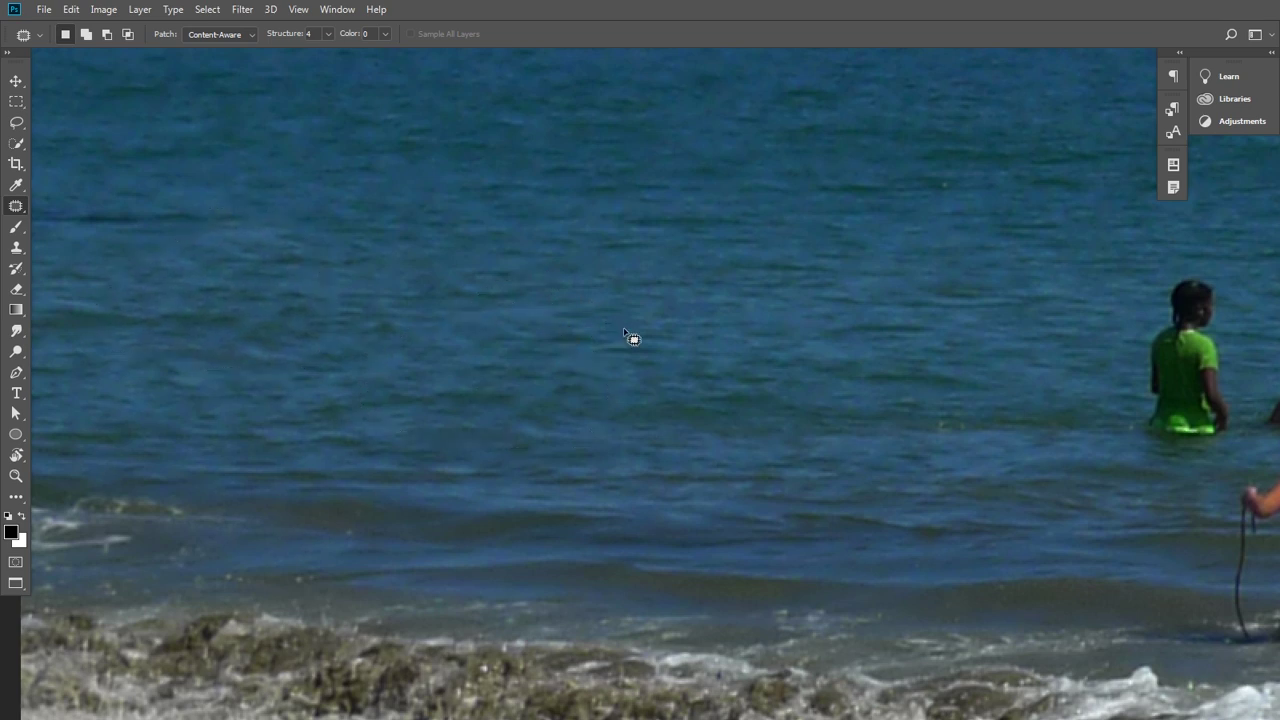
Zoom in on the patched spot and compare before and after with undo and redo
ctrl+alt+click(463, 357)
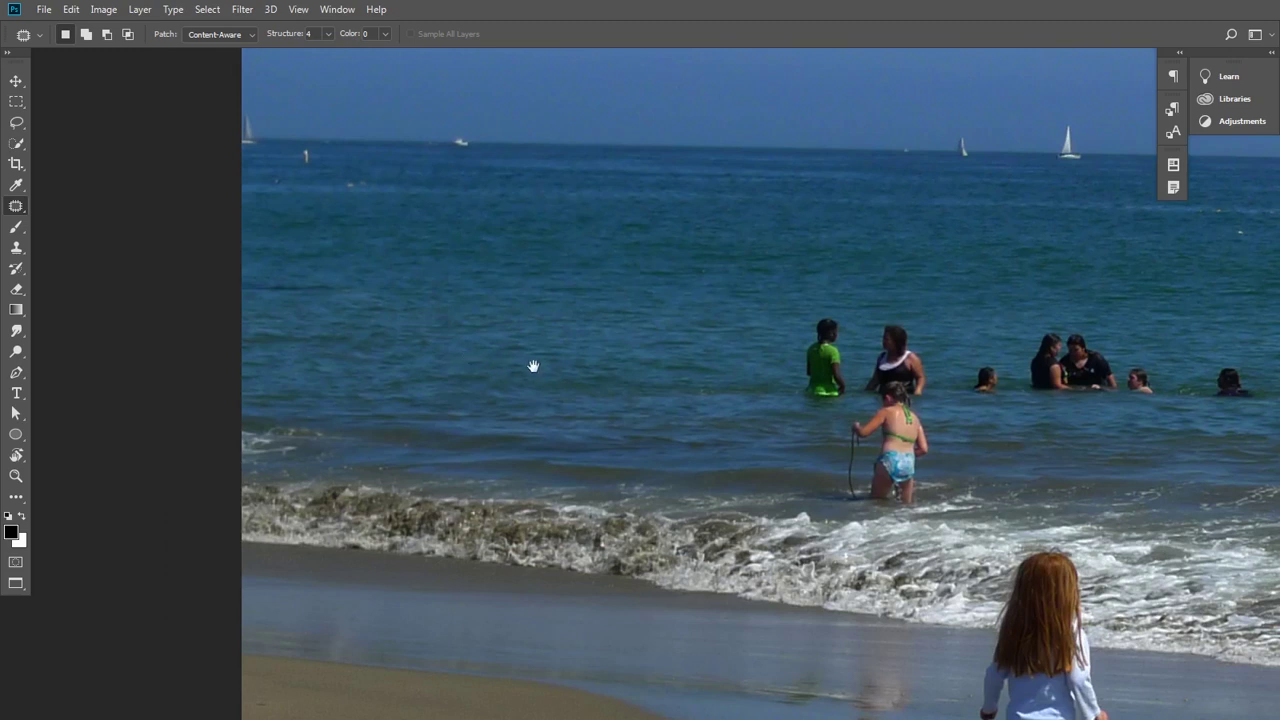
drag(631, 383, 637, 374)
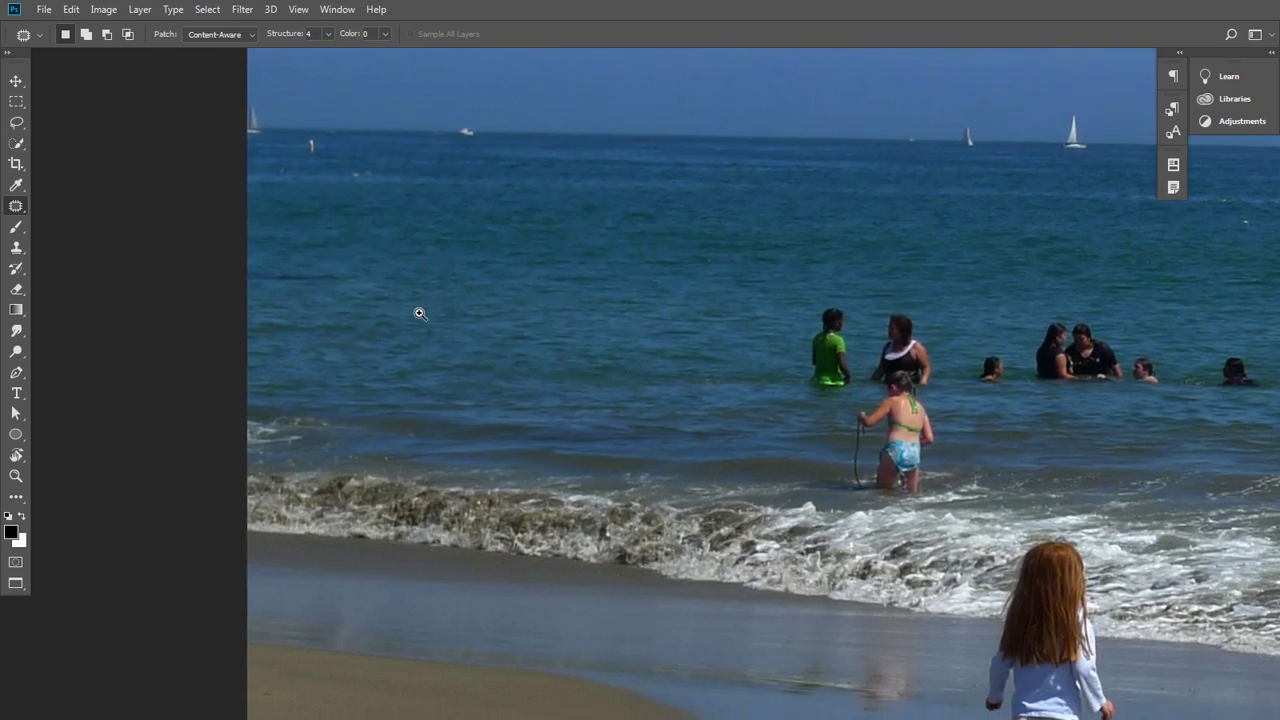
scroll(417, 309, up, 2)
scroll(420, 315, up, 1)
scroll(440, 330, up, 2)
drag(462, 328, 463, 326)
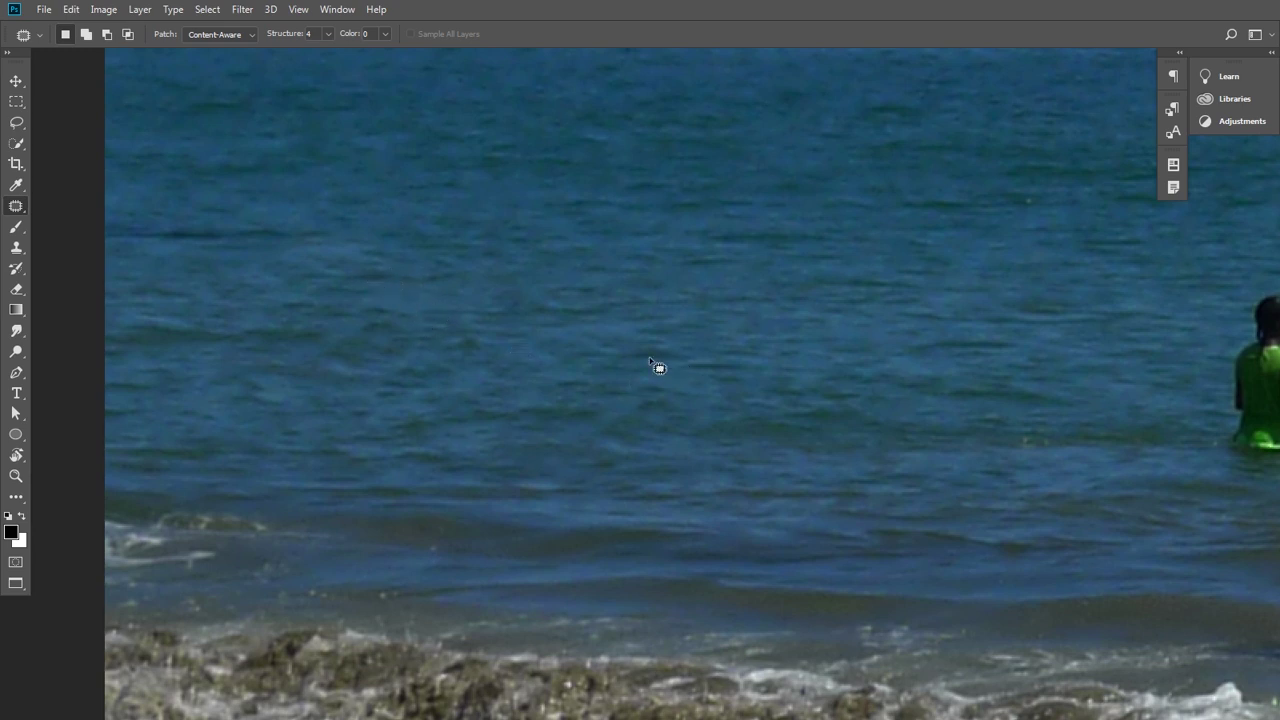
drag(398, 376, 416, 344)
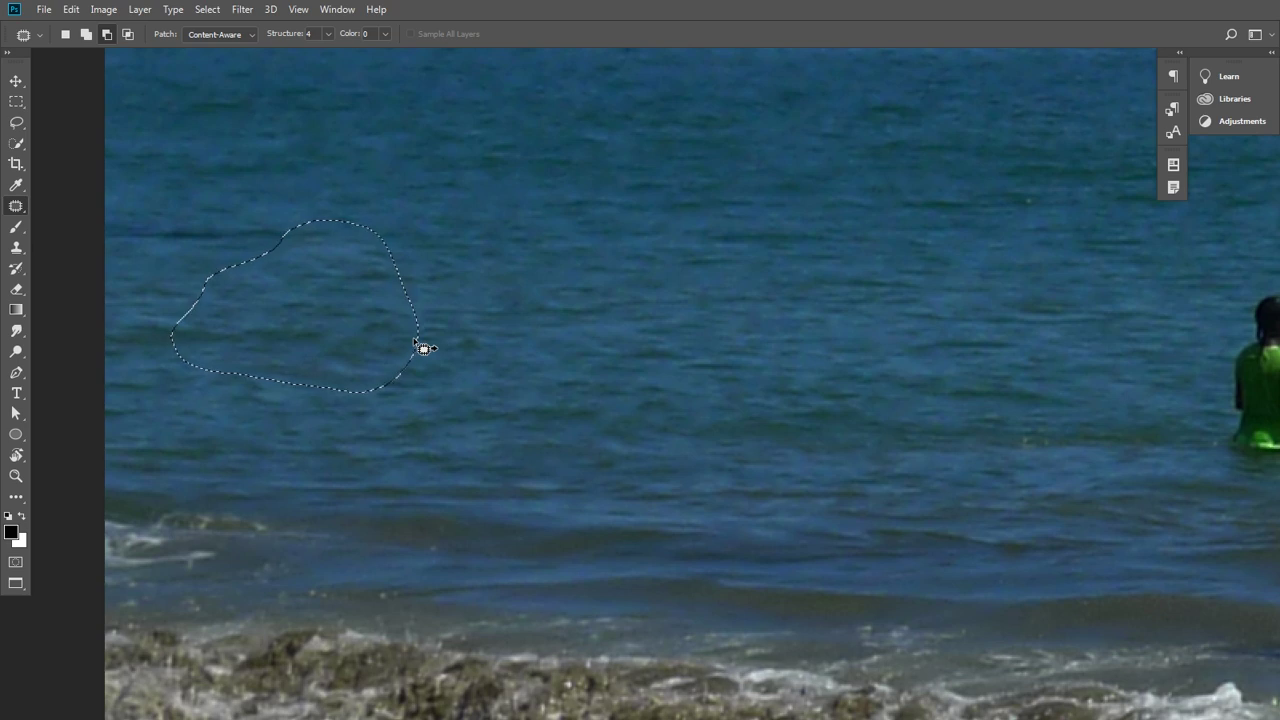
key(ctrl+z)
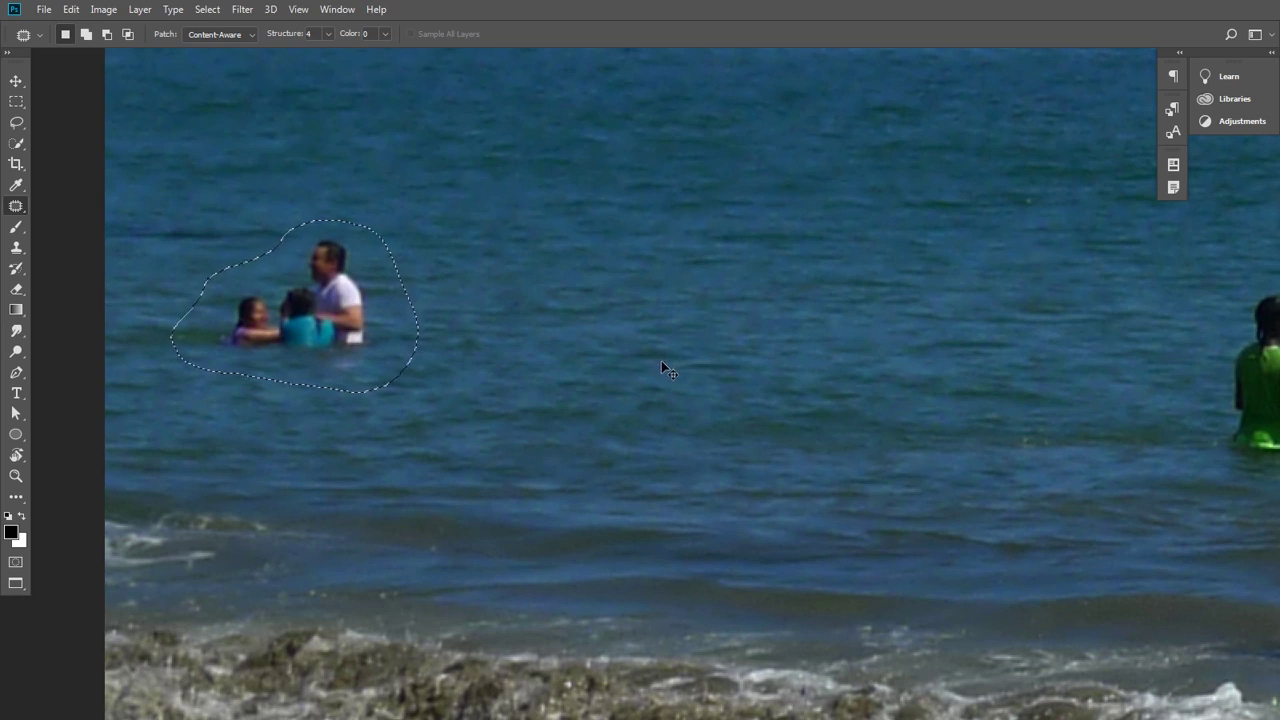
key(ctrl+shift+z)
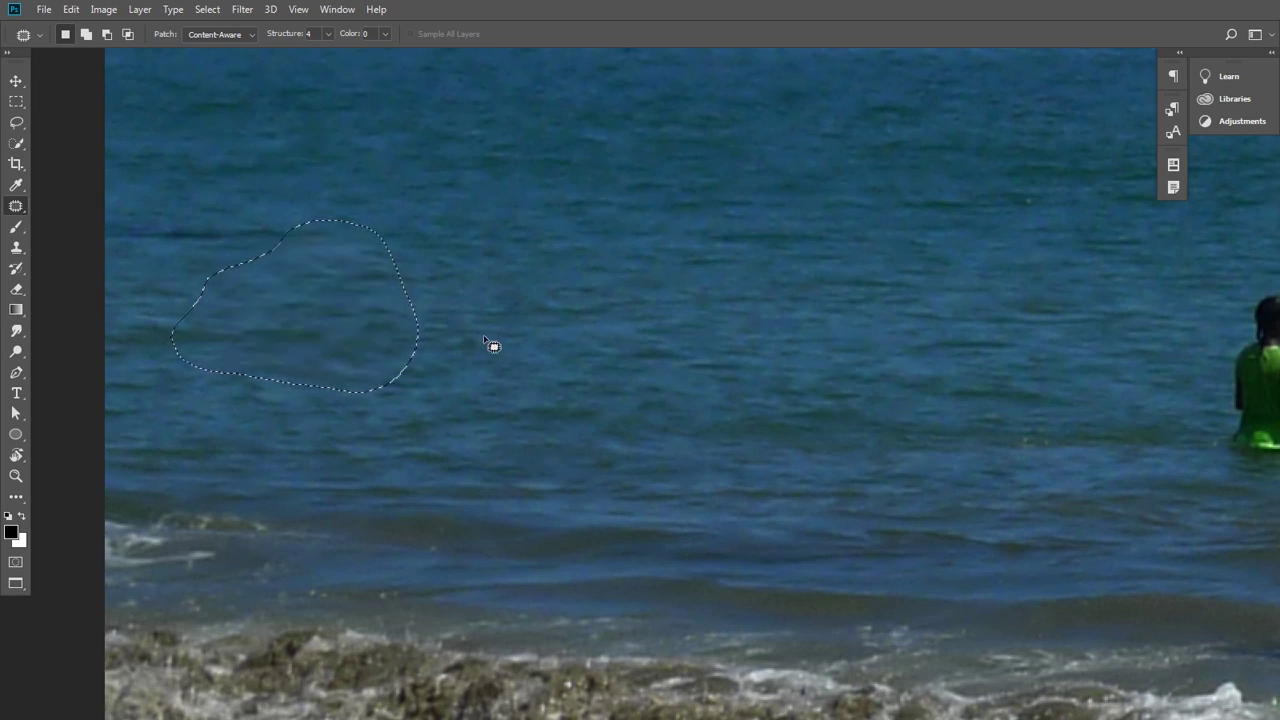
key(ctrl+d)
Patch a small leftover dark mark in the water, then zoom out to the whole beach
mouse_move(340, 270)
mouse_down()
mouse_move(303, 280)
mouse_move(378, 290)
mouse_up()
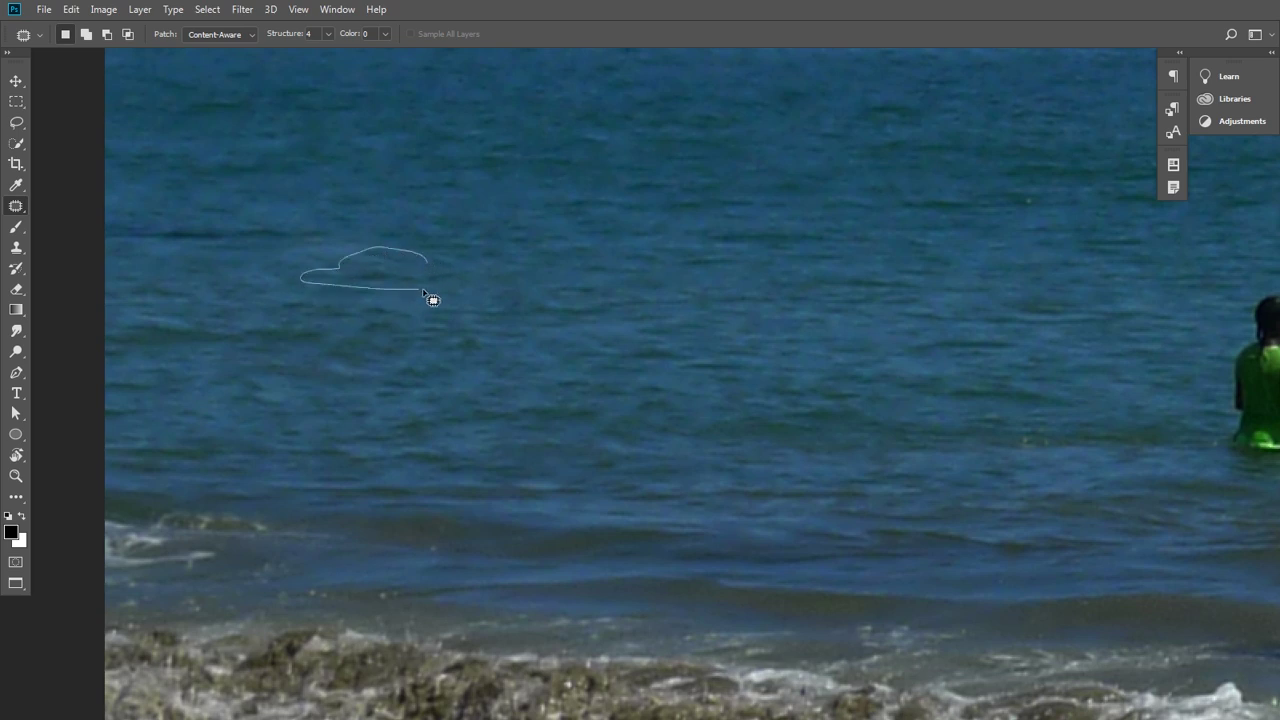
mouse_move(463, 285)
mouse_down()
mouse_move(440, 268)
mouse_move(485, 216)
mouse_move(652, 251)
mouse_up()
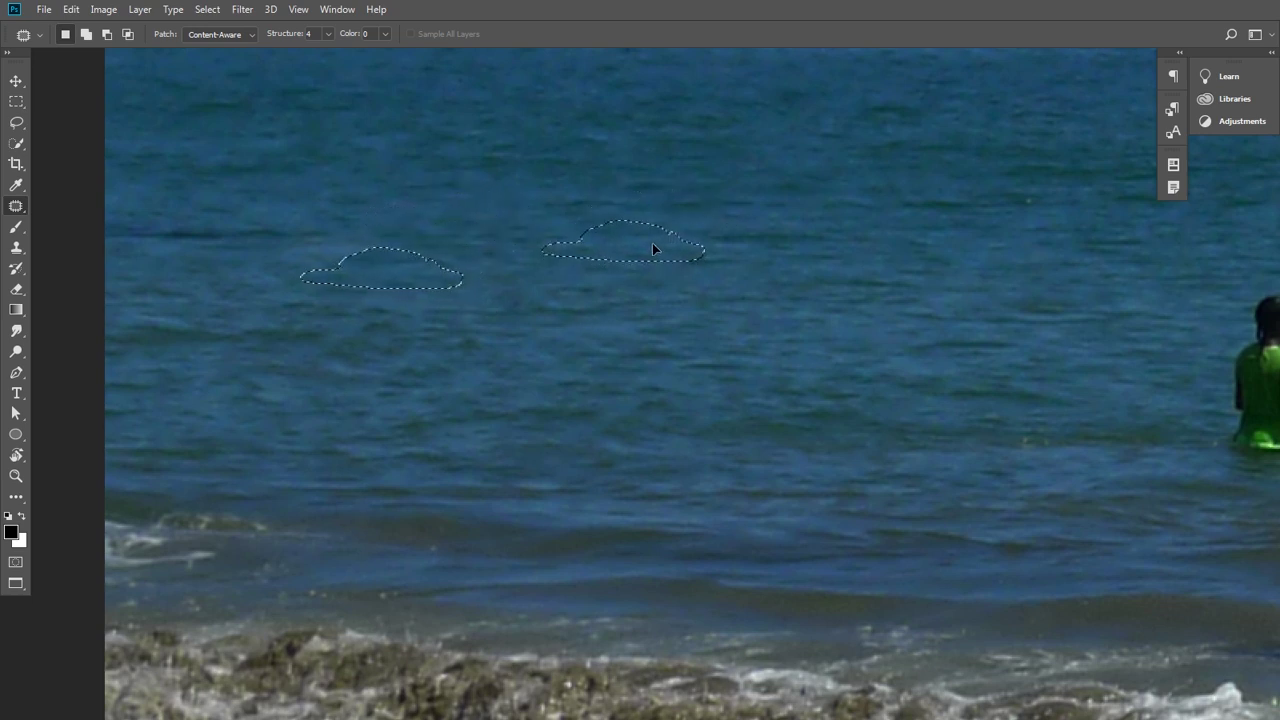
key(ctrl+d)
scroll(771, 354, down, 2)
scroll(771, 354, down, 1)
drag(771, 354, 559, 347)
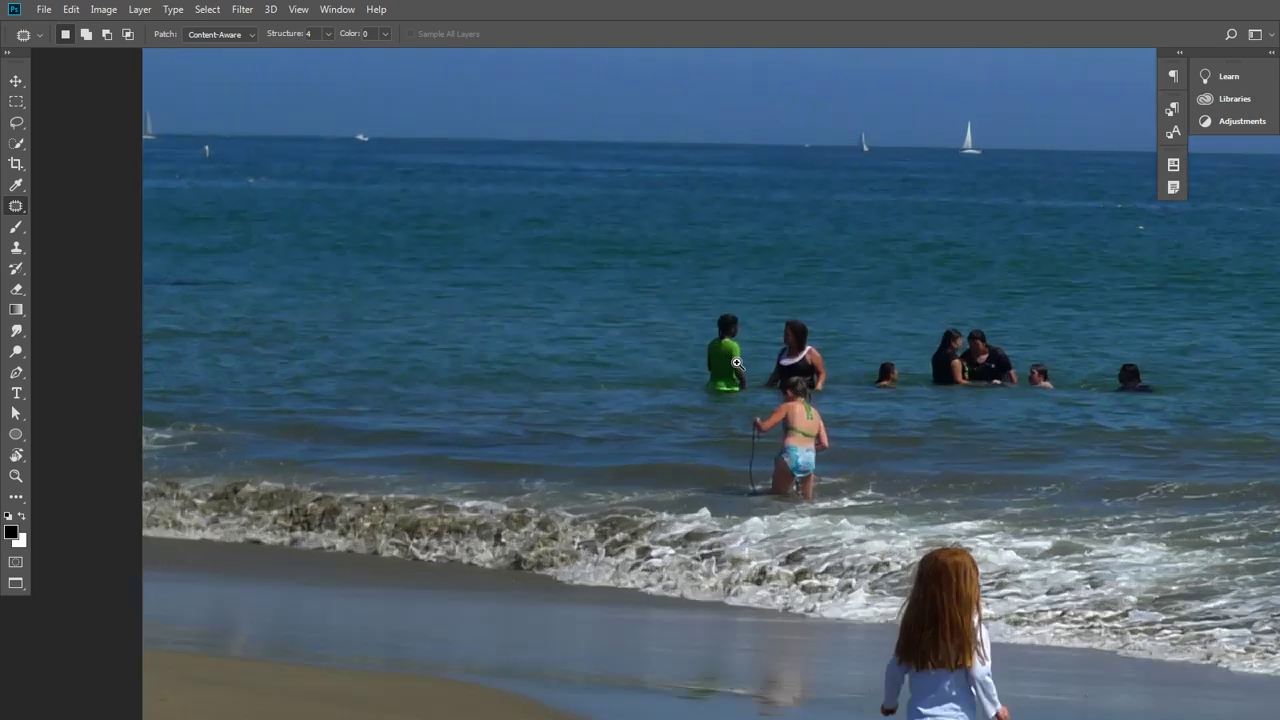
Zoom in on the girl in the green shirt and outline her with the Patch Tool
ctrl+click(741, 356)
ctrl+click(744, 366)
ctrl+click(746, 376)
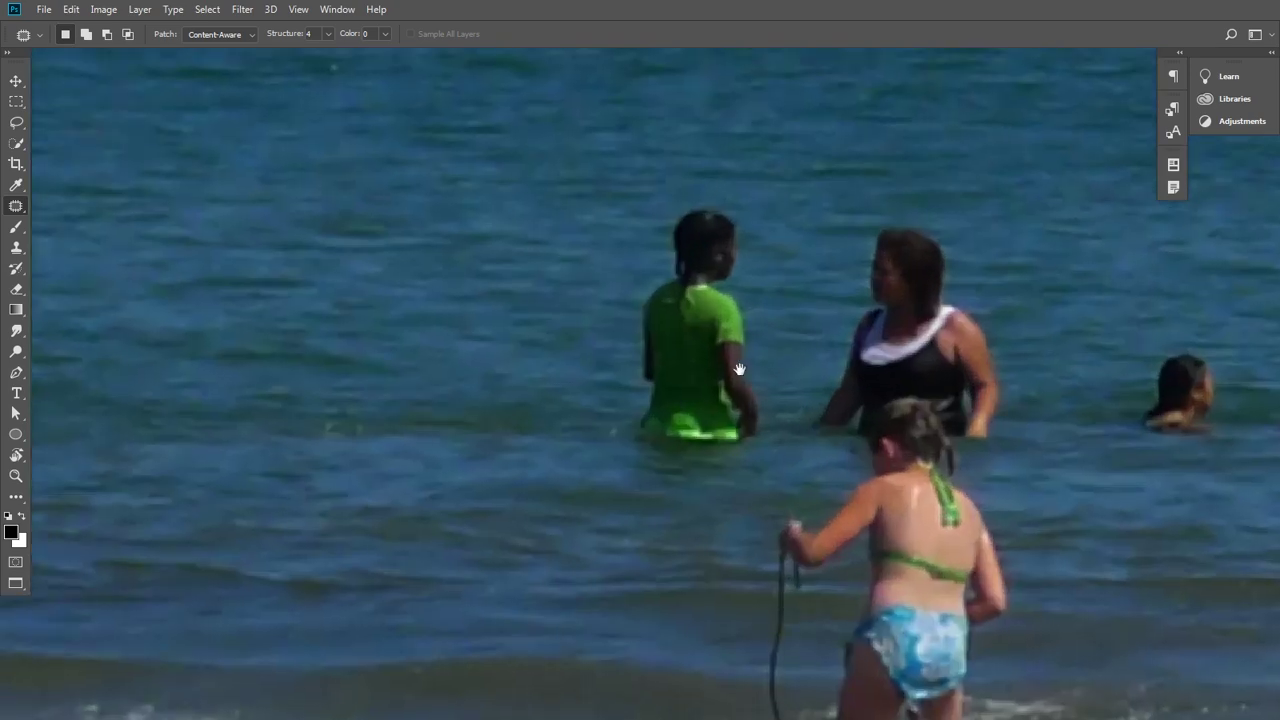
drag(714, 345, 646, 305)
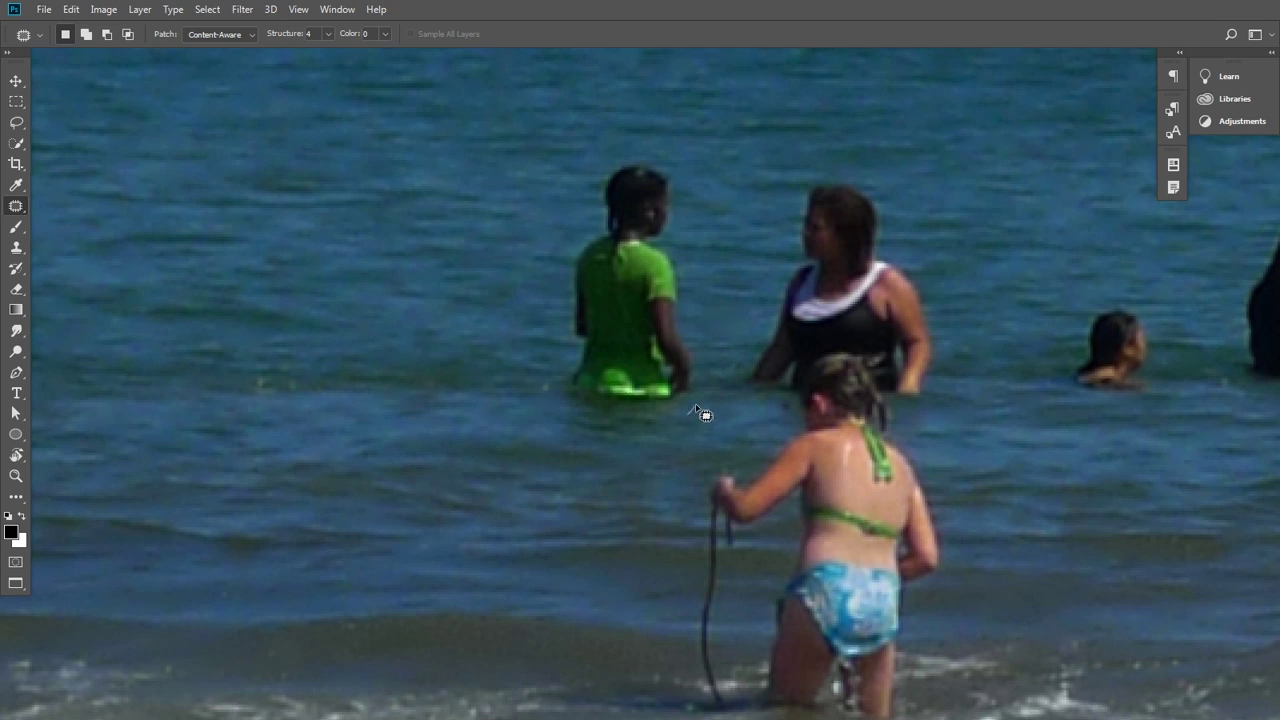
drag(699, 311, 696, 237)
mouse_move(564, 217)
mouse_down()
mouse_move(534, 403)
mouse_move(561, 434)
mouse_up()
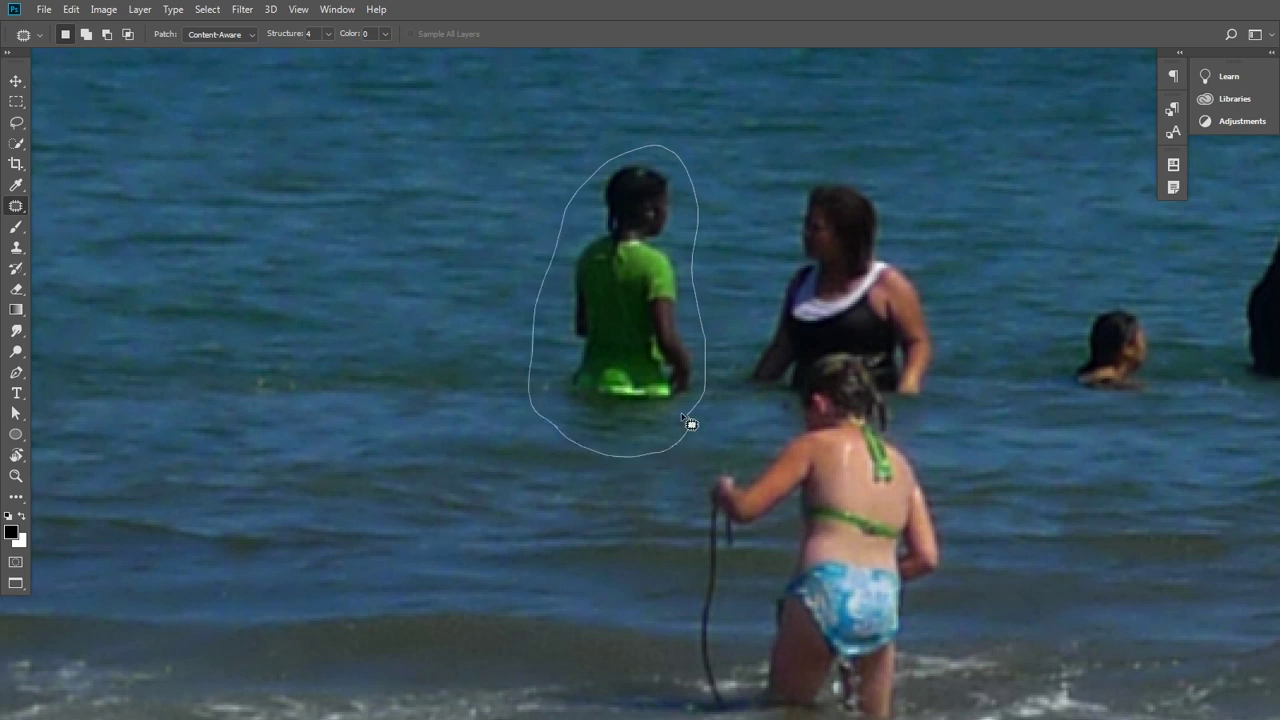
drag(688, 420, 689, 422)
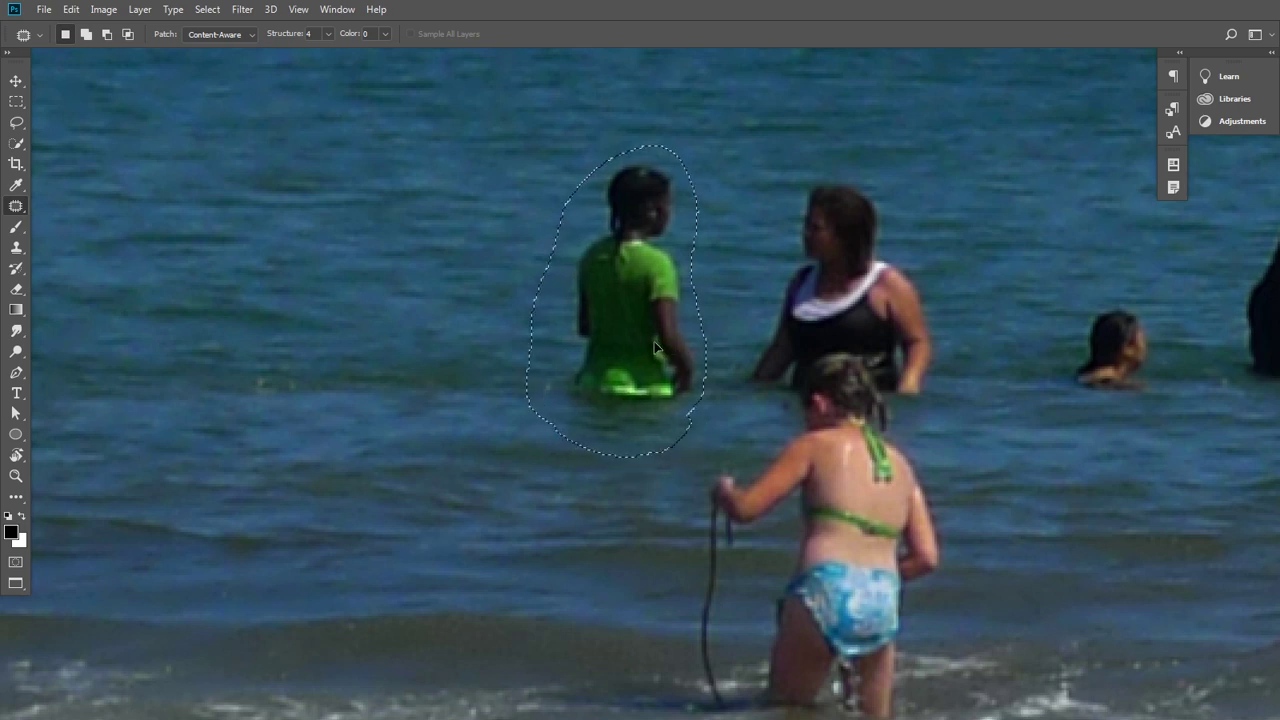
Cover the girl with water from the left, deselect, and patch another nearby spot
drag(676, 352, 448, 345)
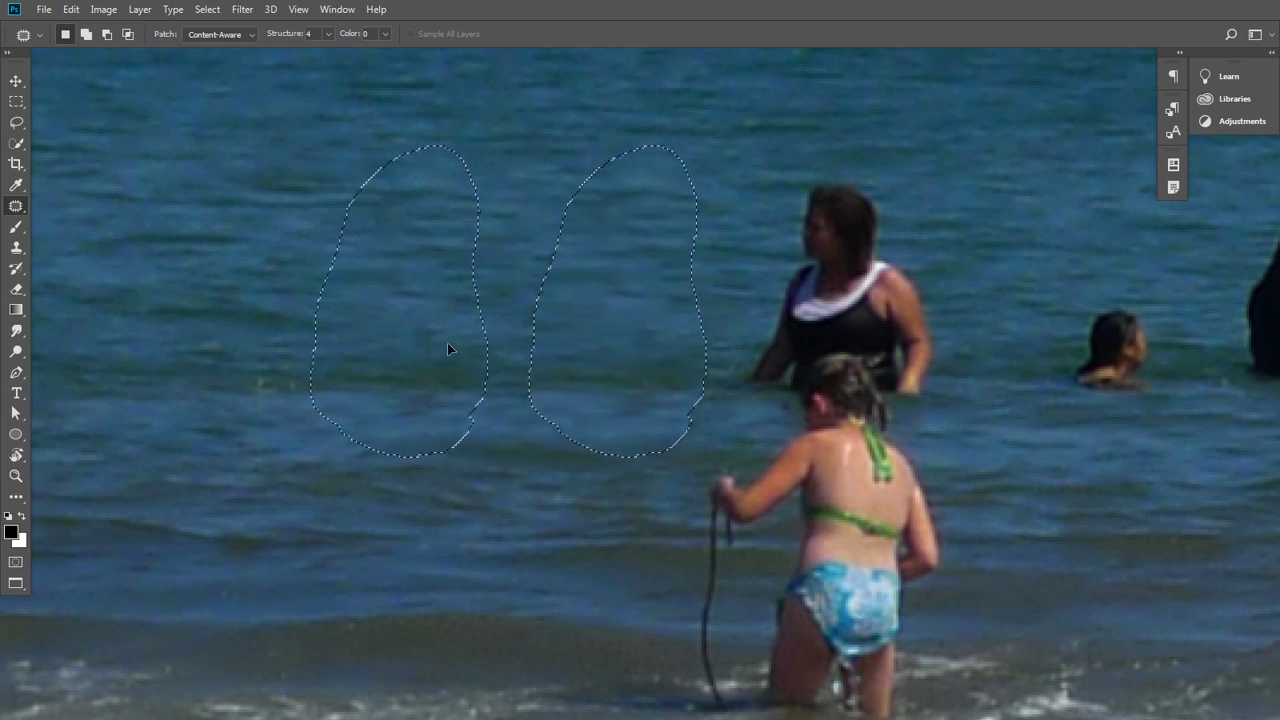
click(426, 484)
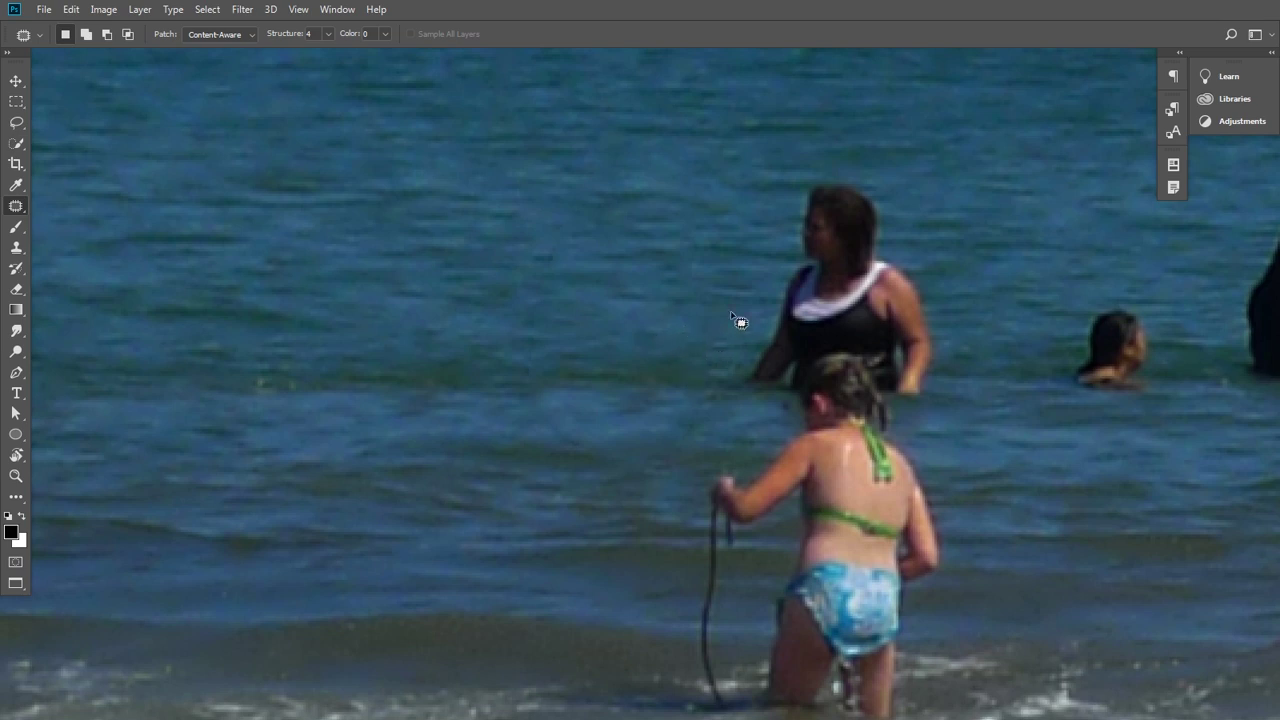
mouse_move(654, 313)
mouse_down()
mouse_move(660, 354)
mouse_move(682, 342)
mouse_up()
mouse_move(679, 433)
mouse_down()
mouse_move(645, 439)
mouse_move(499, 404)
mouse_up()
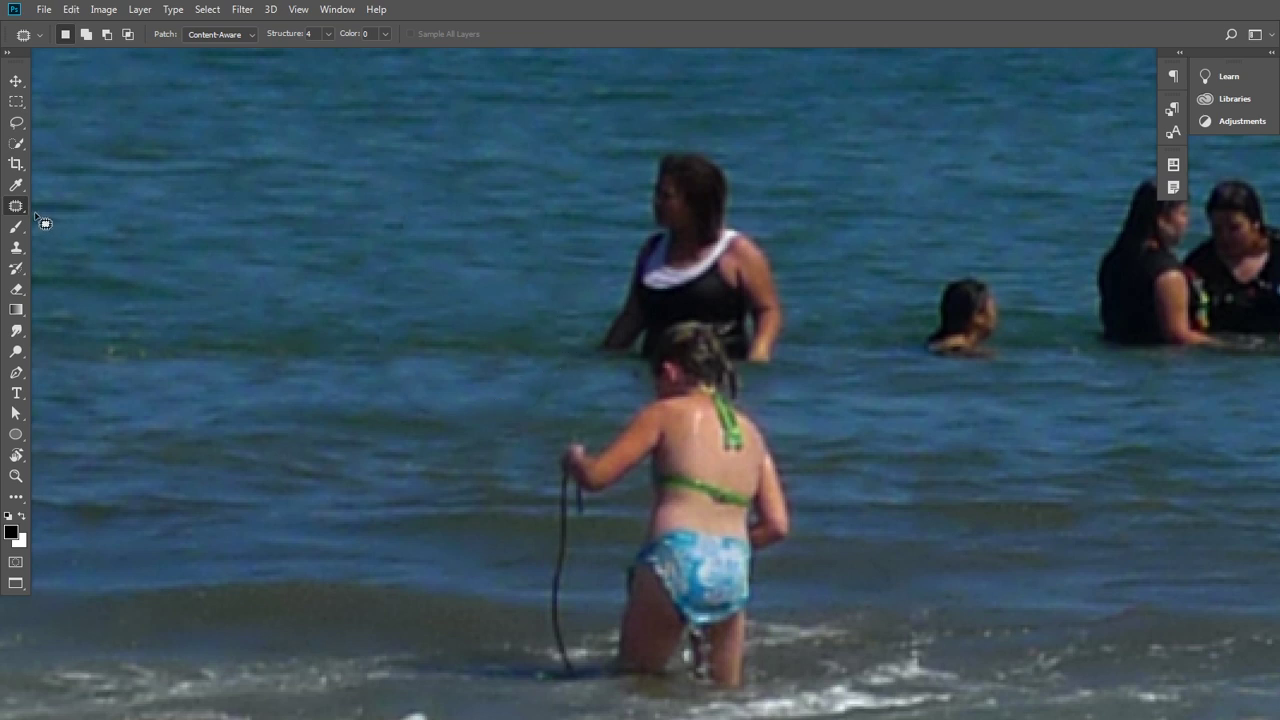
Heal a small water spot left of the woman in the black swimsuit with the Spot Healing Brush
right_click(17, 209)
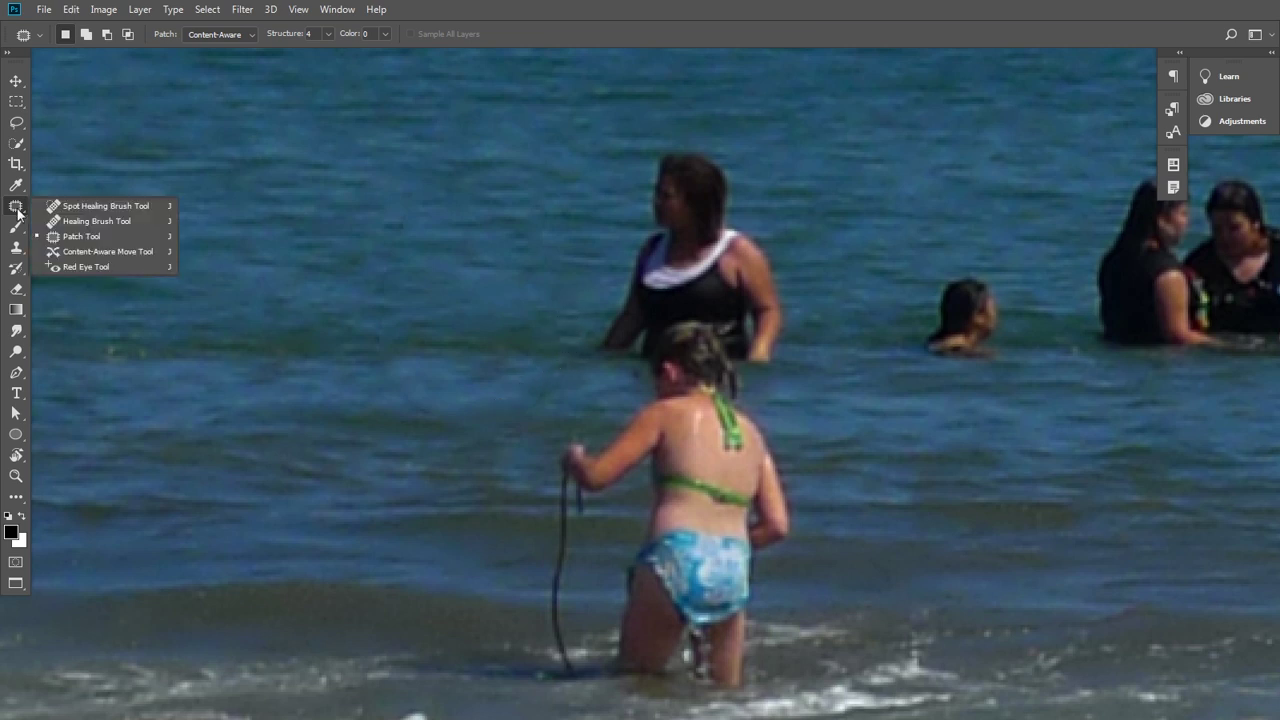
click(80, 207)
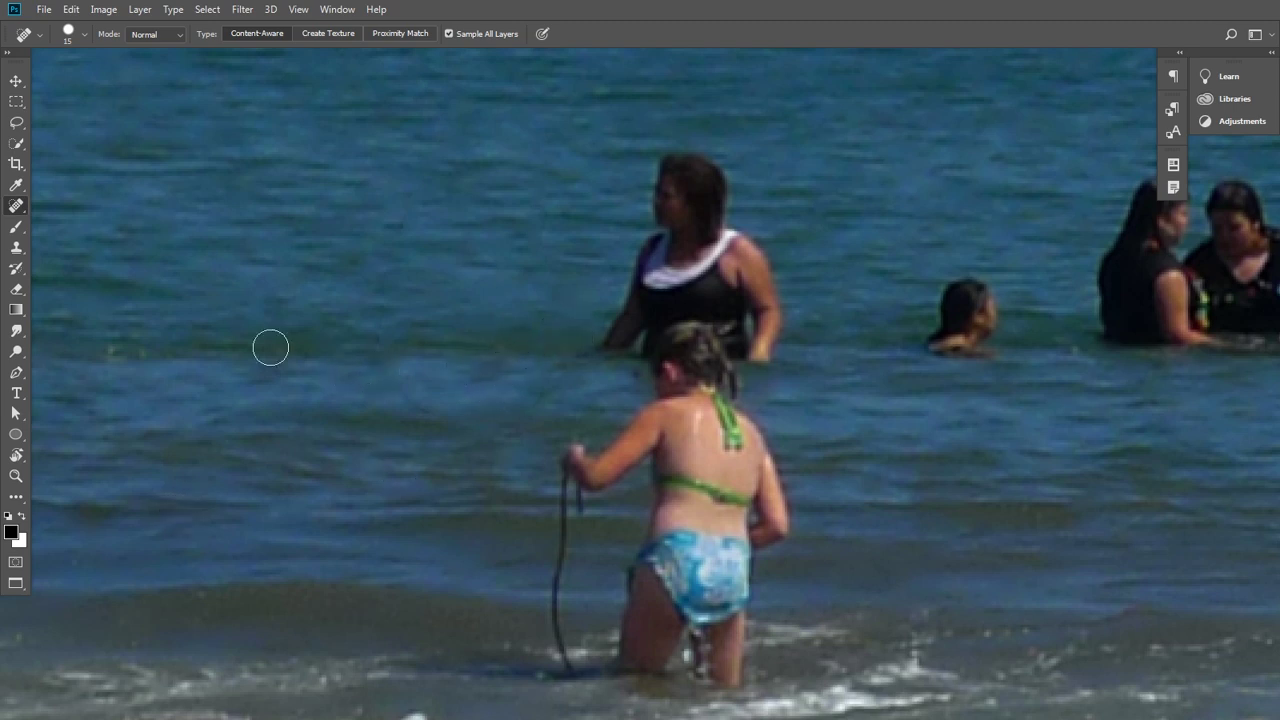
click(577, 347)
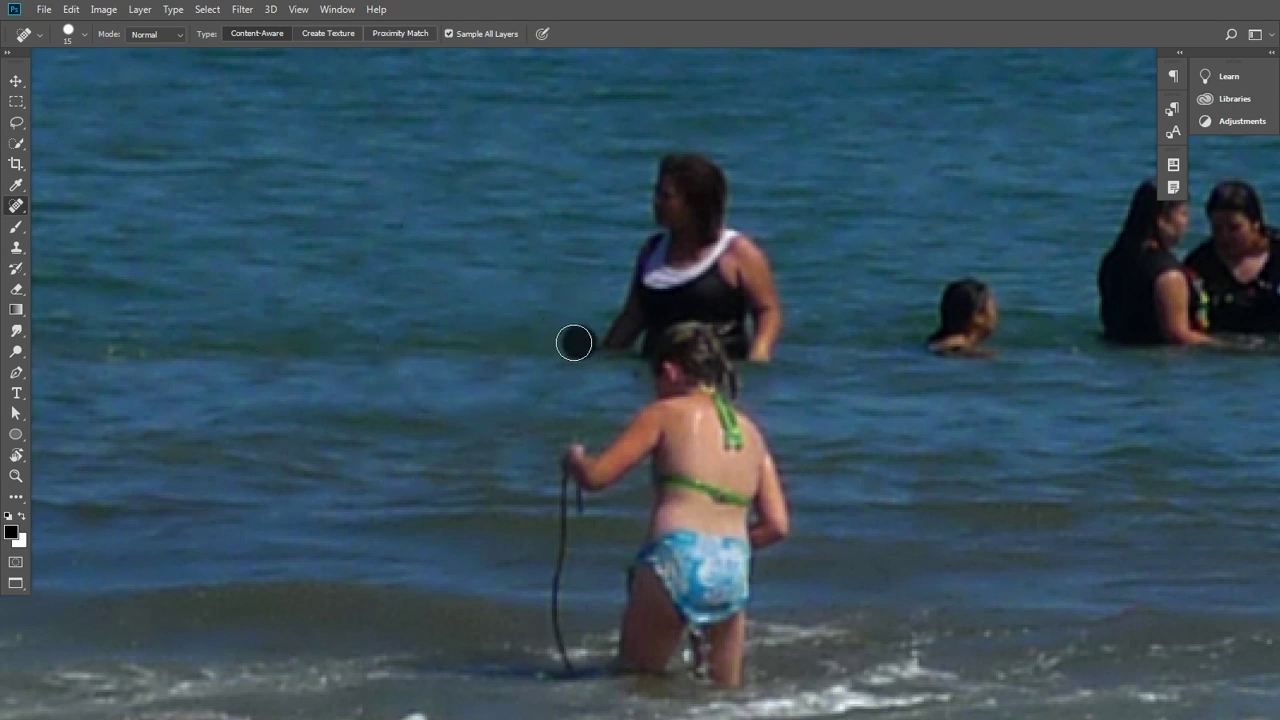
Switch back to the Patch Tool and scroll the view down
right_click(24, 210)
click(62, 237)
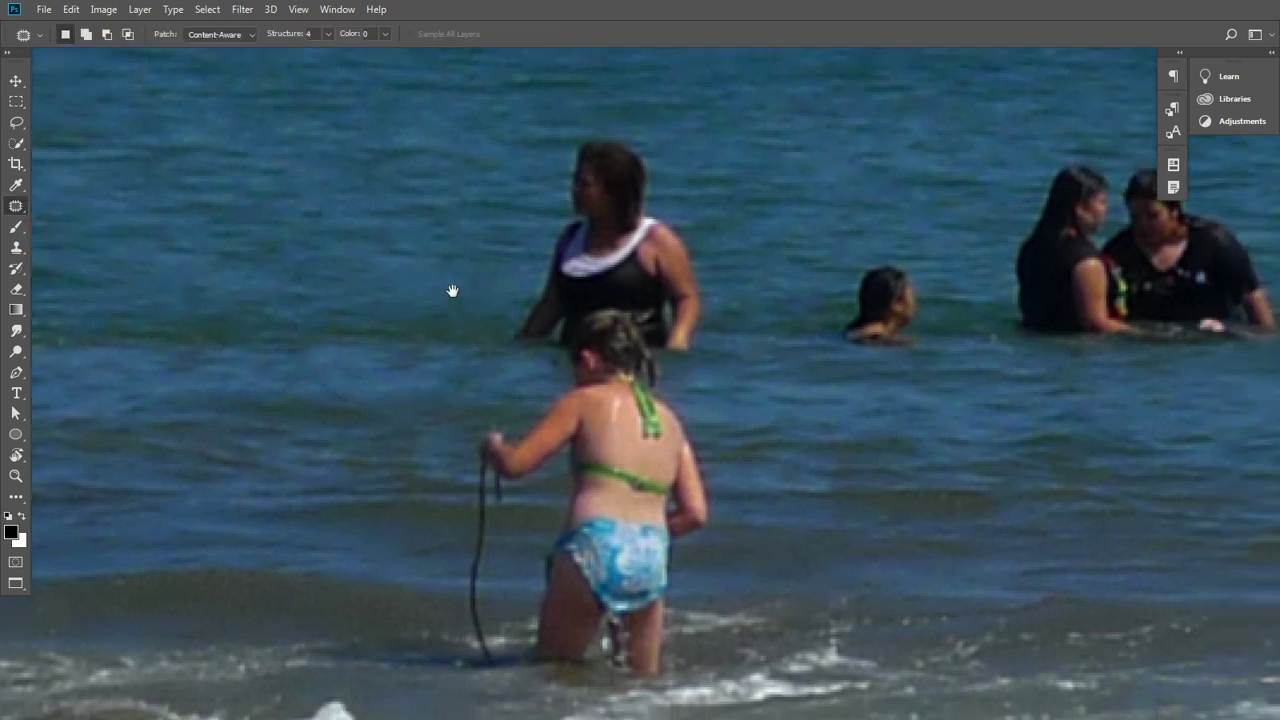
scroll(452, 290, down, 1)
scroll(624, 359, down, 1)
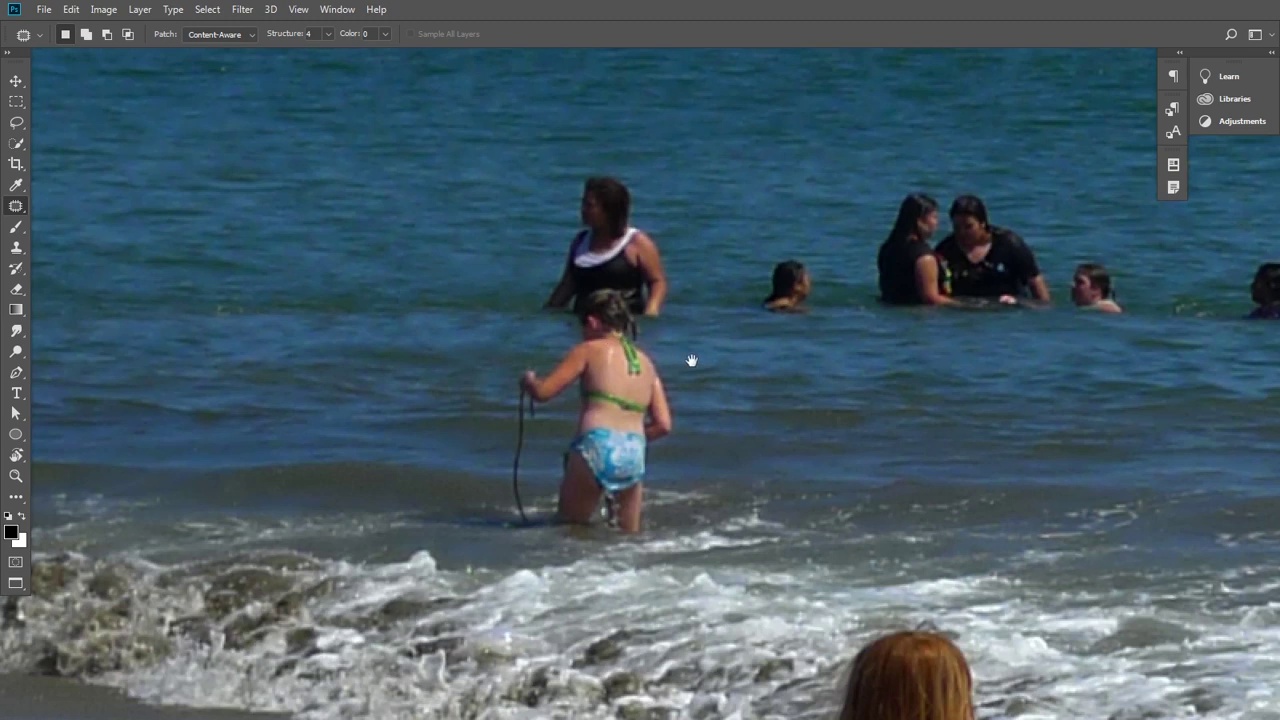
Outline the standing woman and girl in the shallows and patch them with open water
drag(691, 360, 693, 353)
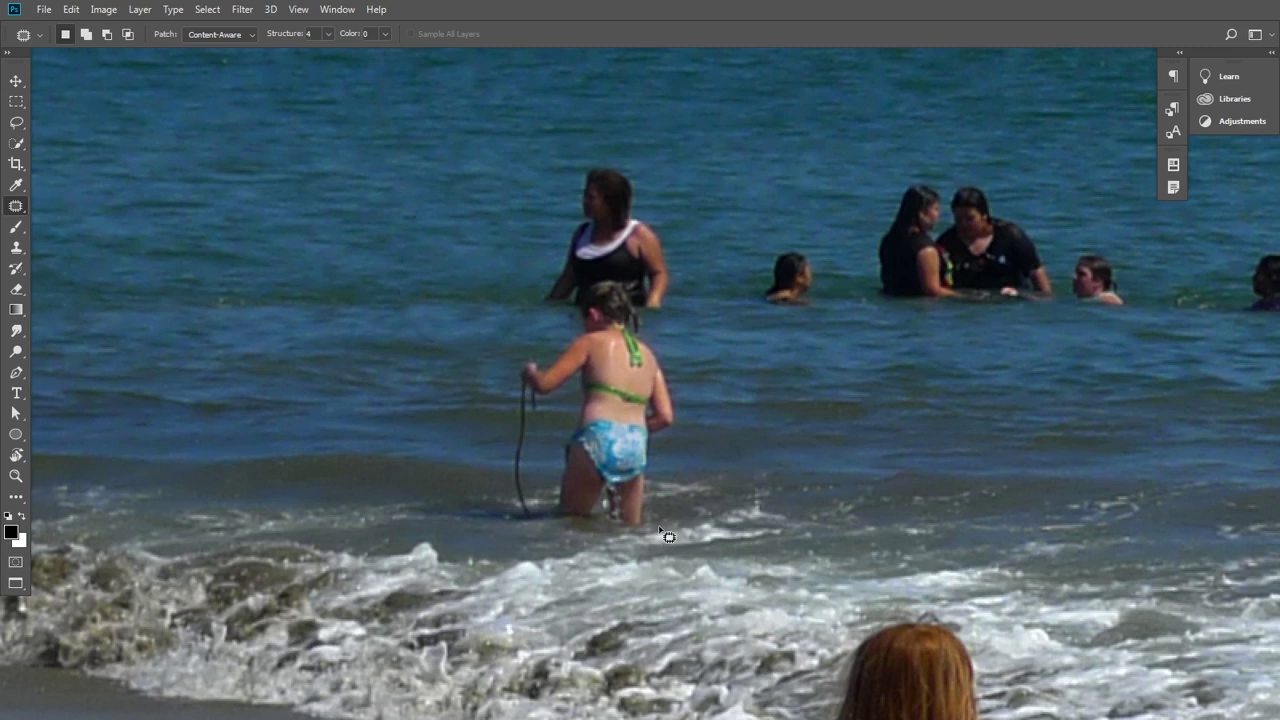
mouse_move(660, 533)
mouse_down()
mouse_move(690, 411)
mouse_move(677, 326)
mouse_move(686, 264)
mouse_up()
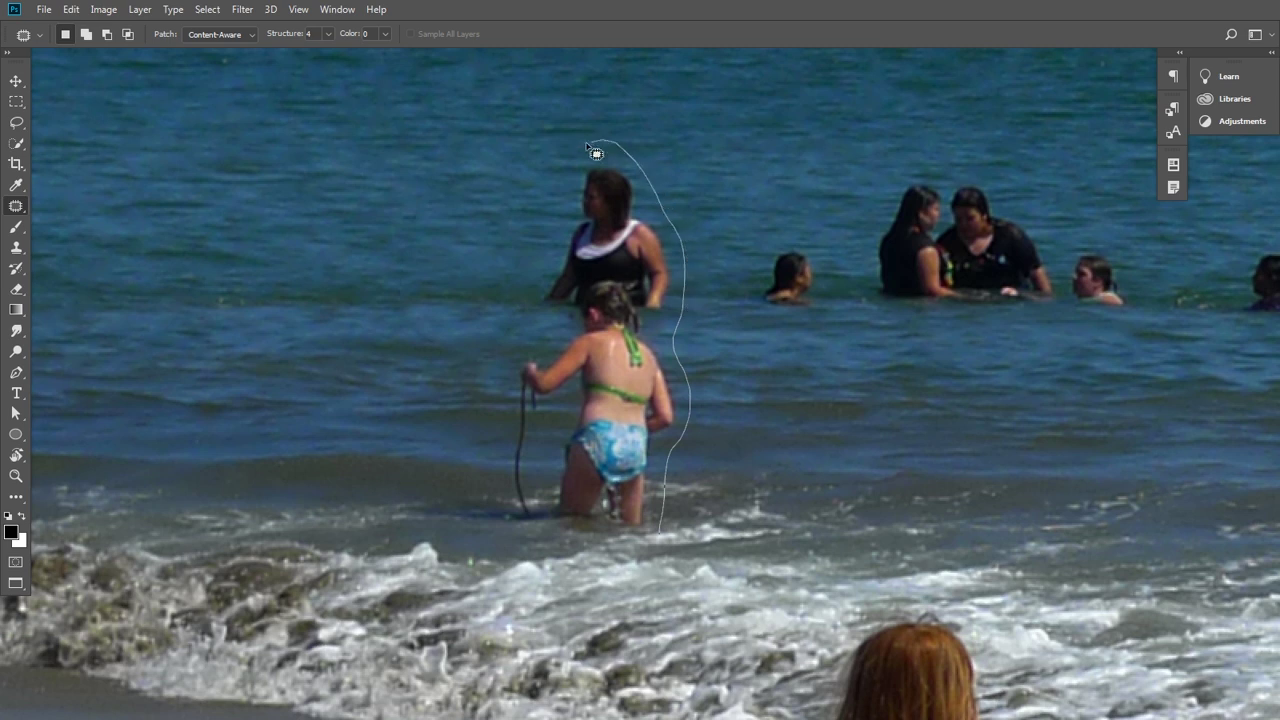
drag(515, 292, 497, 410)
drag(567, 543, 660, 531)
drag(661, 461, 715, 466)
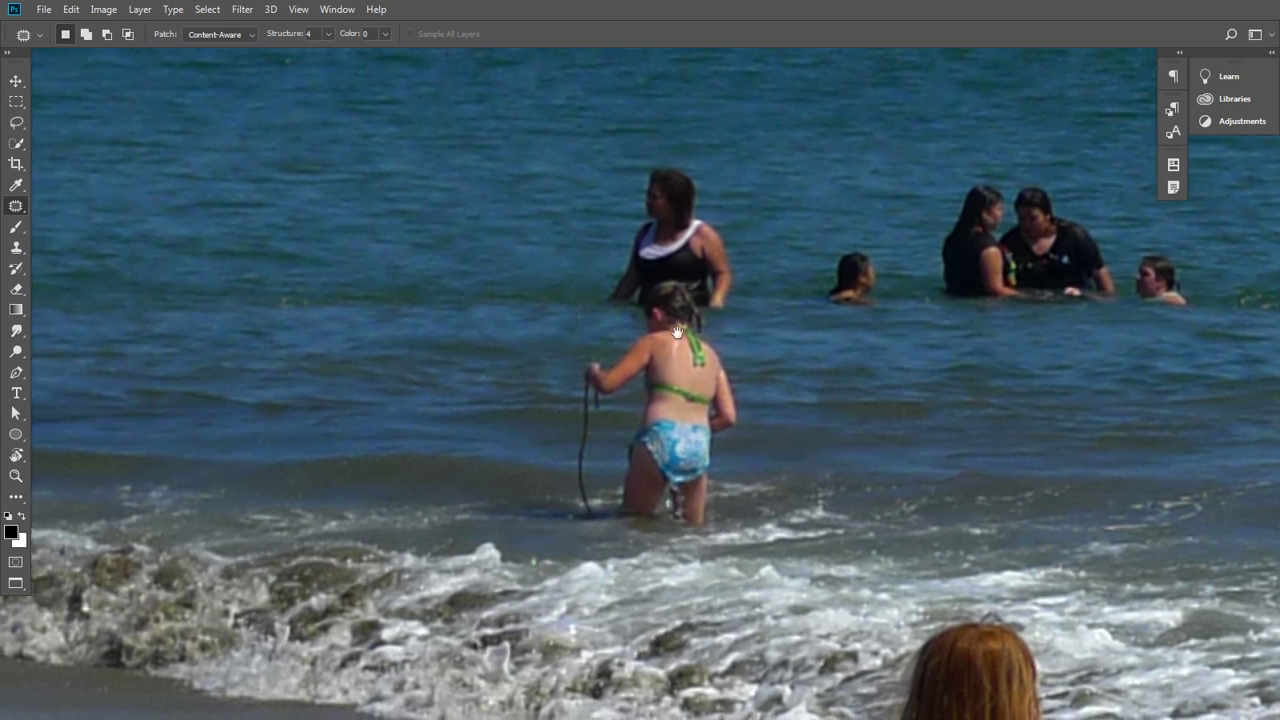
drag(659, 340, 745, 302)
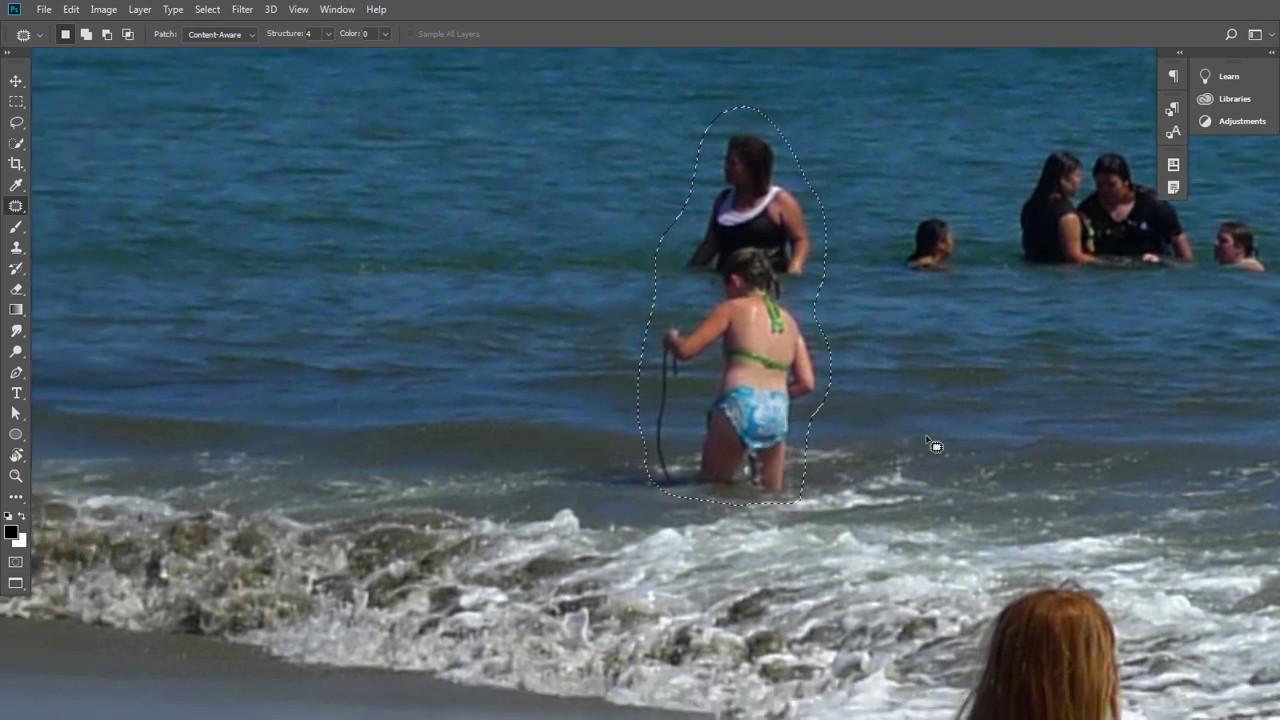
mouse_move(808, 343)
mouse_down()
mouse_move(365, 289)
mouse_move(366, 260)
mouse_move(350, 332)
mouse_up()
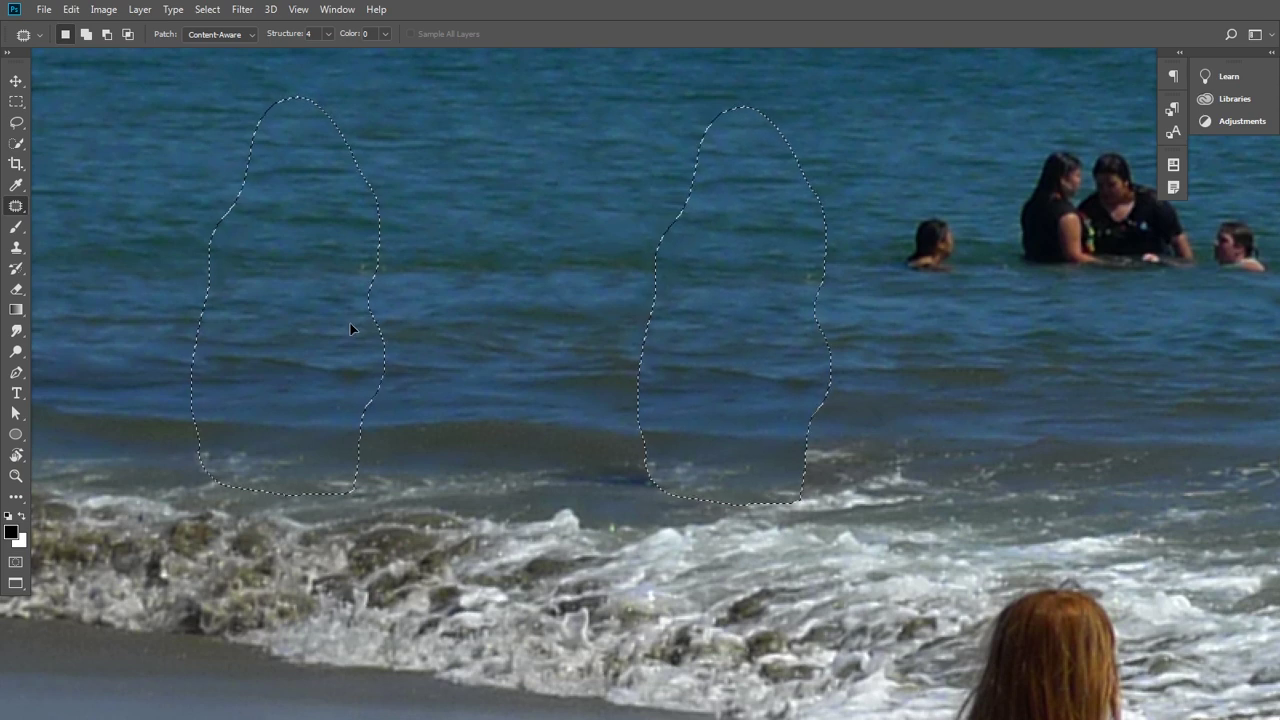
click(504, 341)
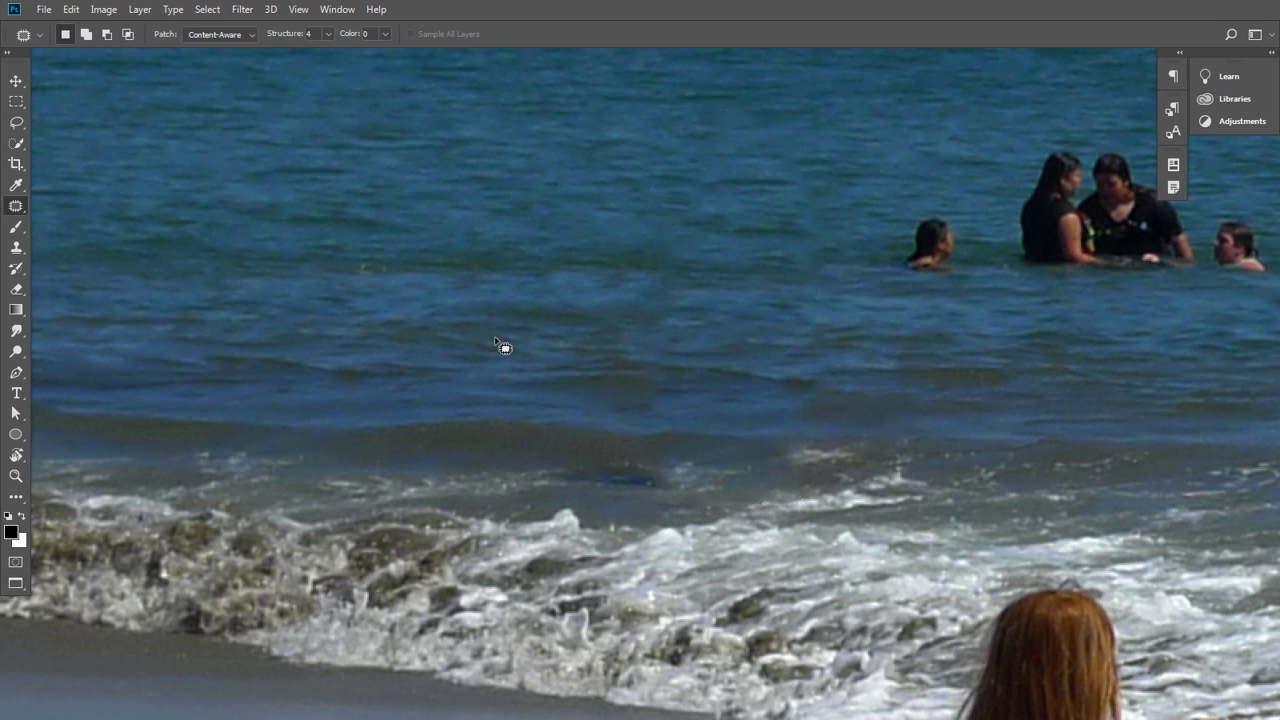
Pan around the patched area and select the Healing Brush Tool
drag(717, 426, 670, 432)
drag(727, 282, 685, 327)
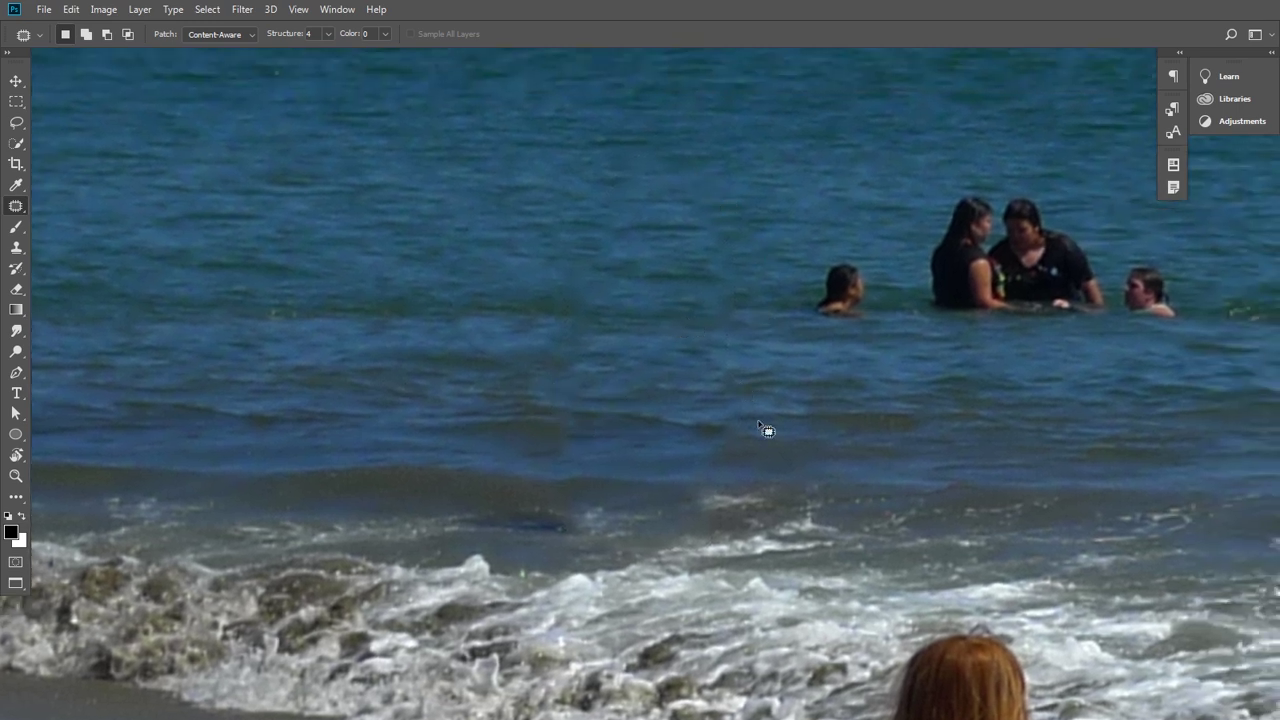
mouse_move(713, 423)
mouse_down()
mouse_move(655, 401)
mouse_move(683, 418)
mouse_move(782, 429)
mouse_up()
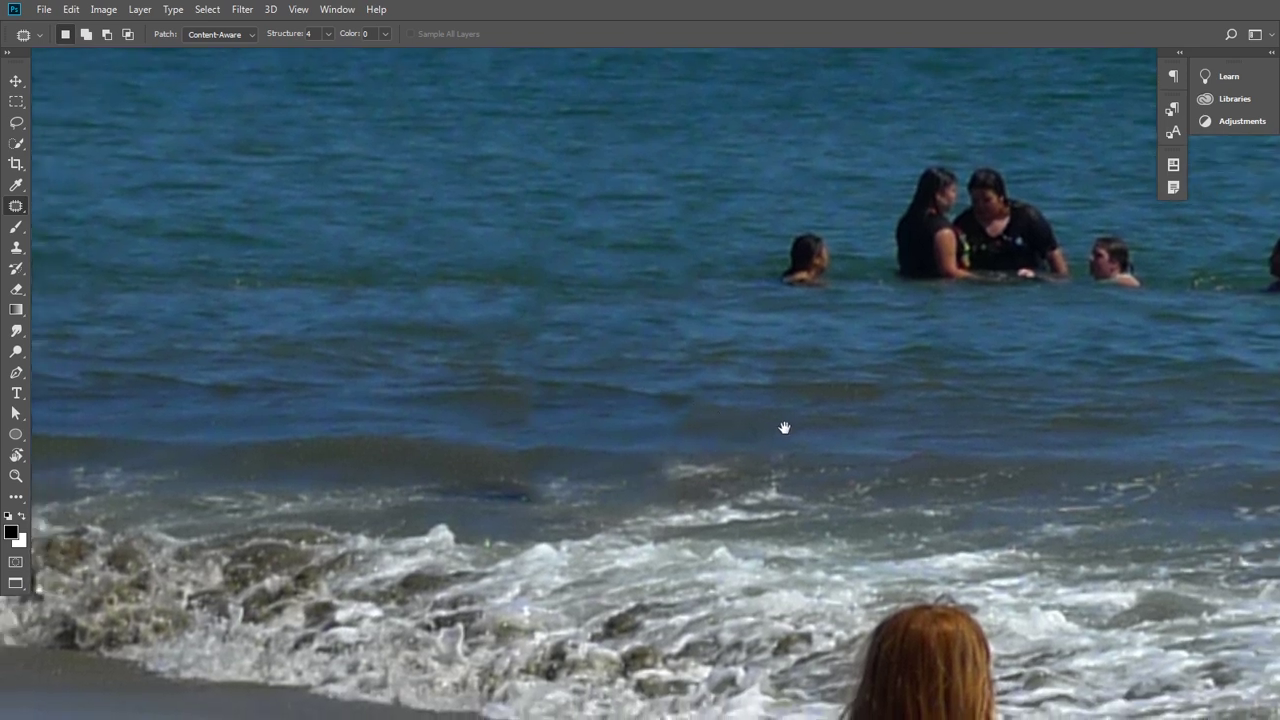
right_click(16, 208)
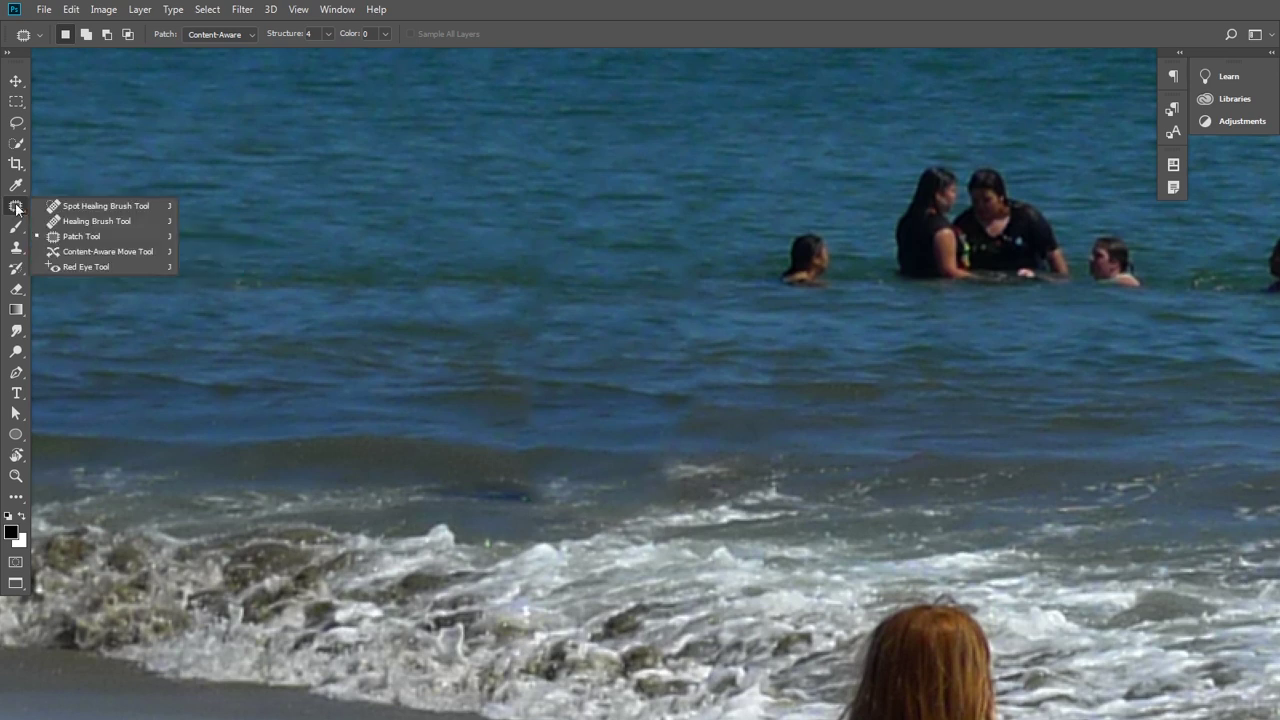
click(72, 225)
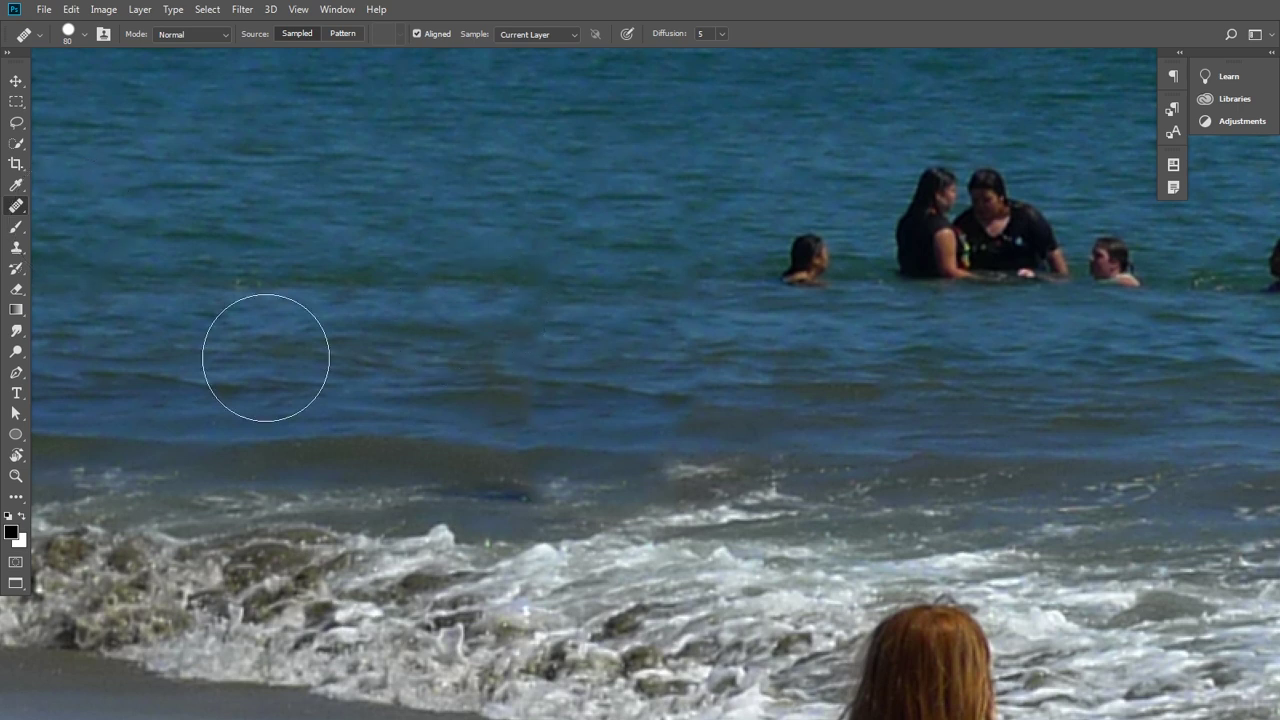
Shrink the Healing Brush to 30, sample clean water, and paint over the dark blotches
drag(310, 396, 314, 383)
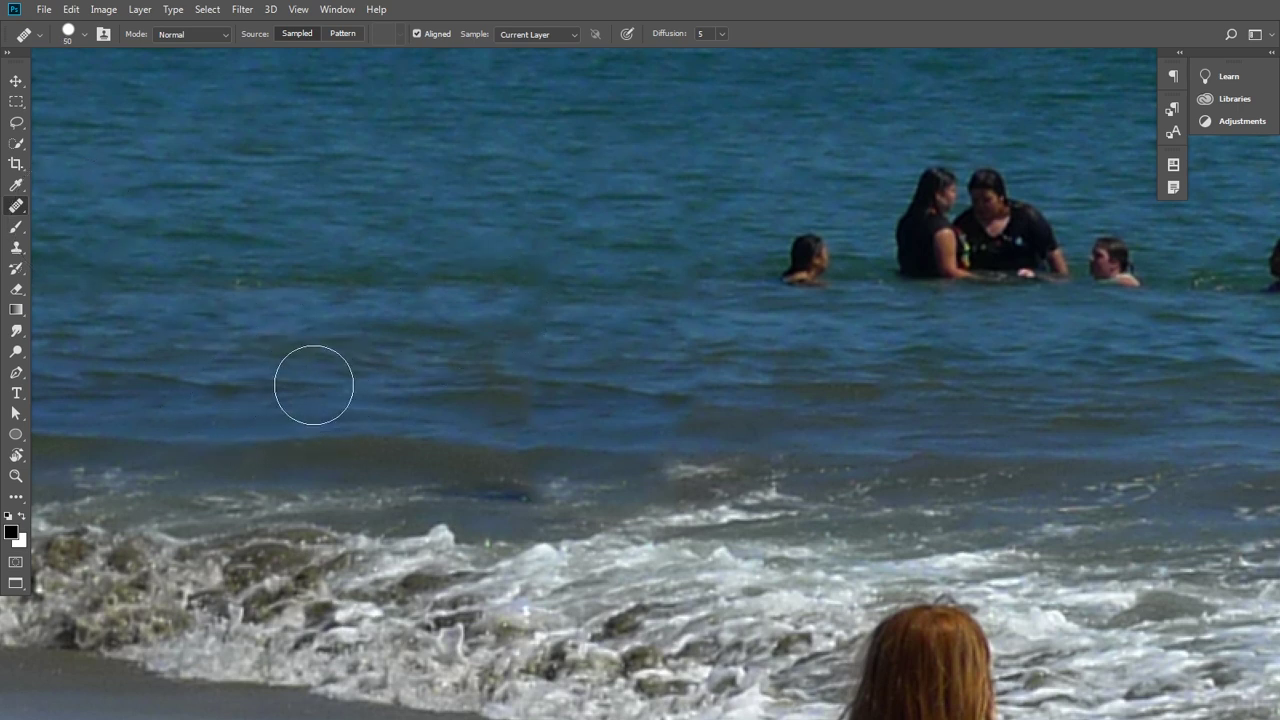
key(bracketleft)
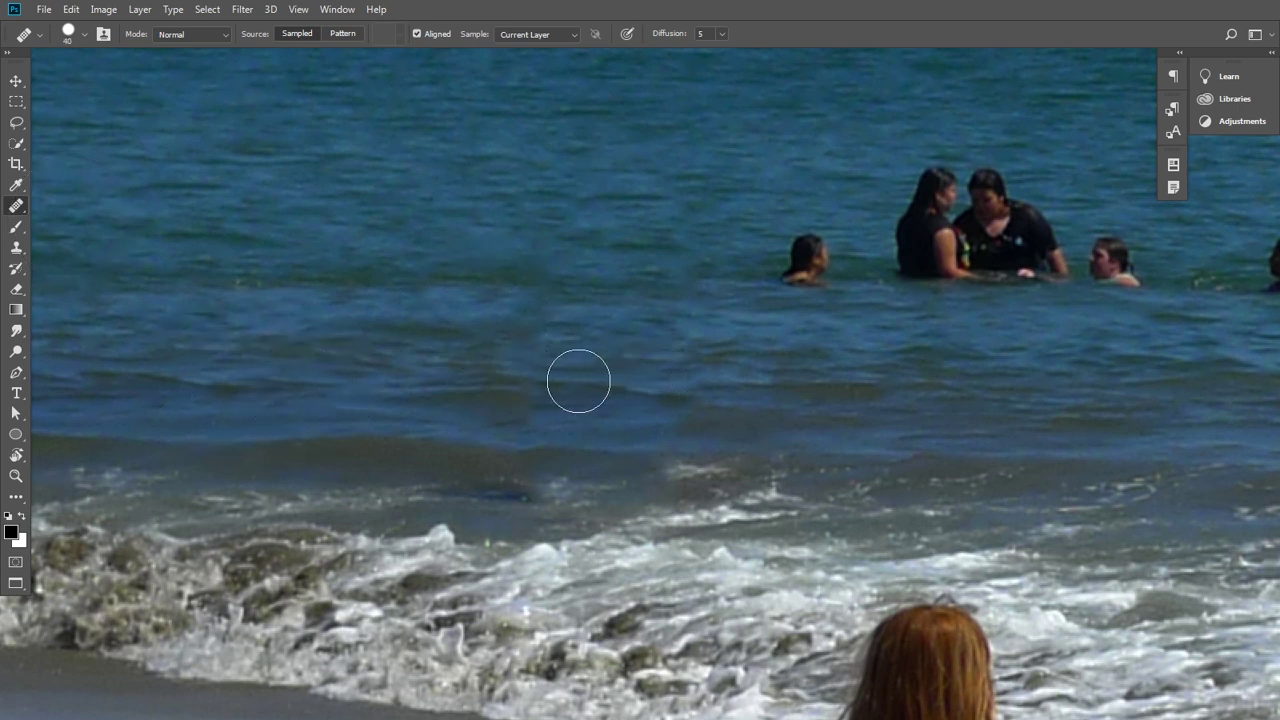
key(bracketleft)
alt+click(547, 383)
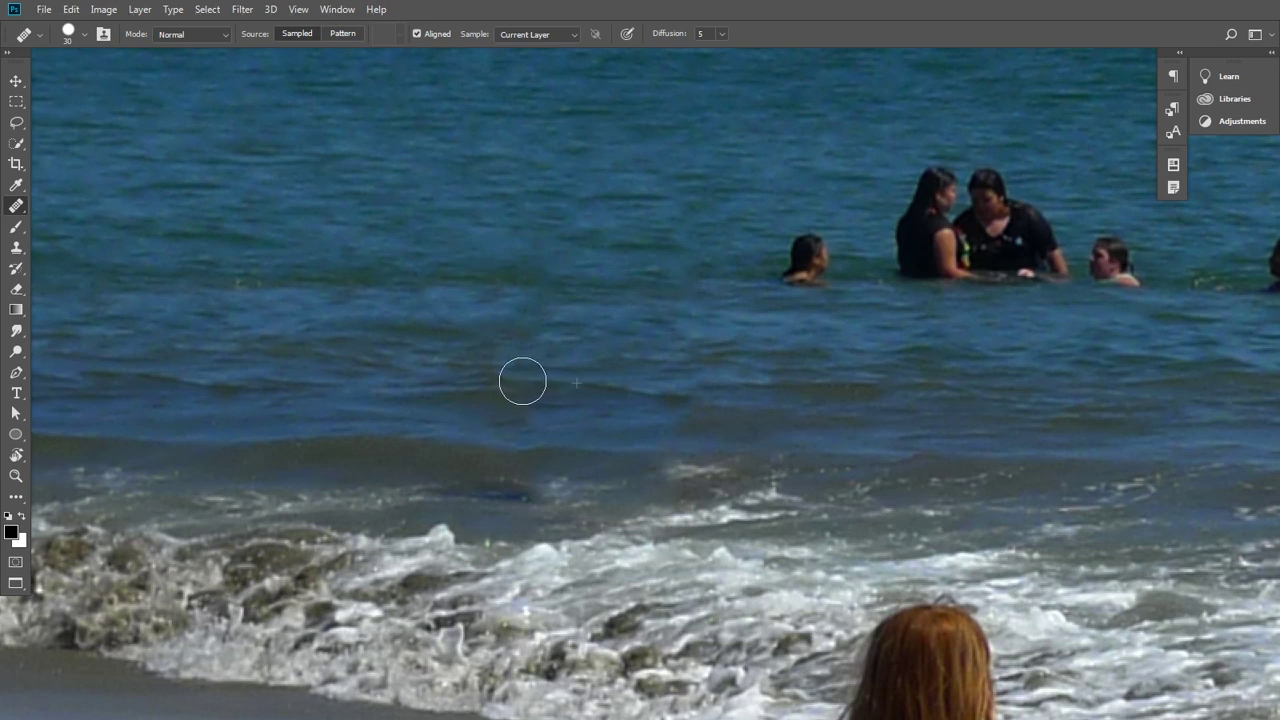
drag(520, 377, 494, 376)
alt+click(528, 417)
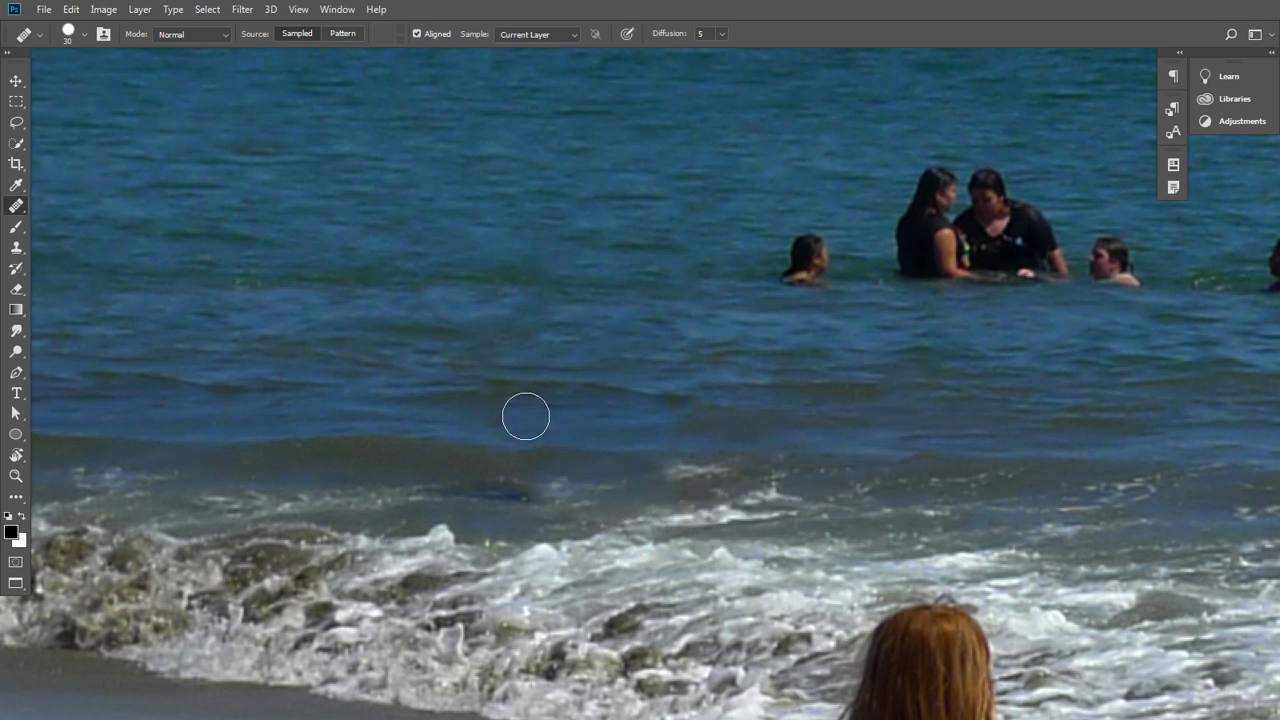
drag(525, 417, 489, 414)
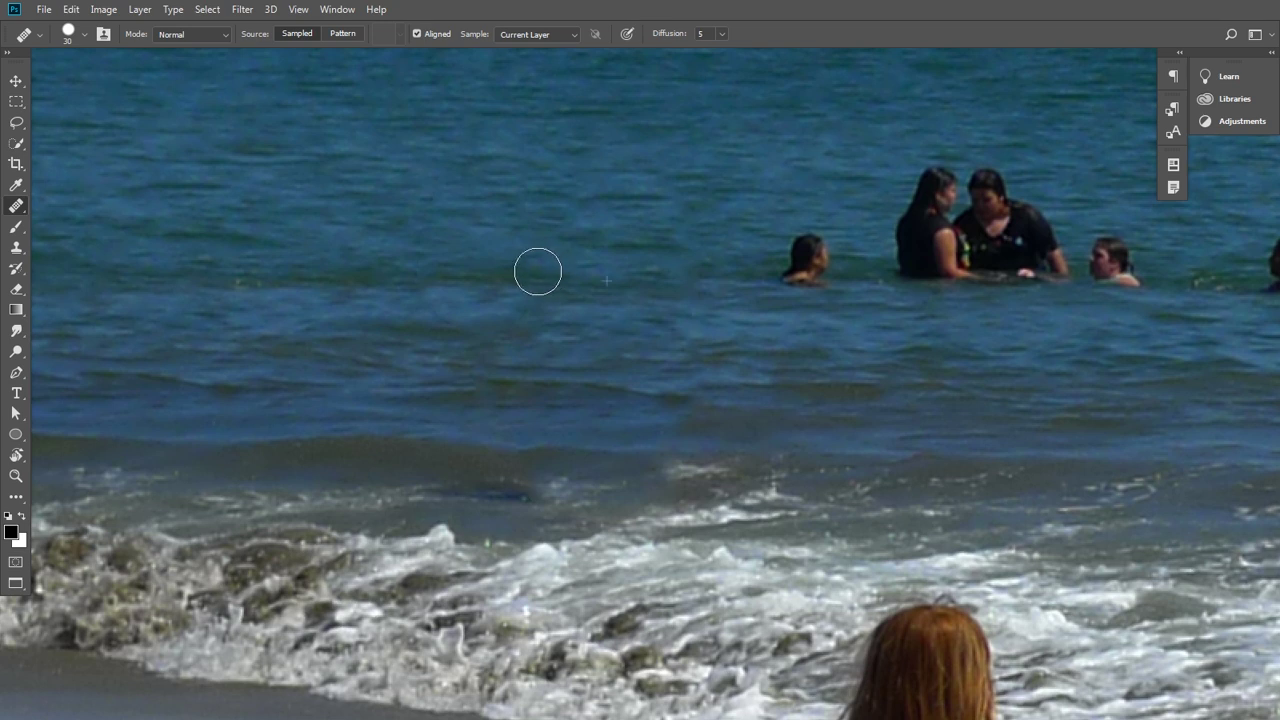
drag(523, 270, 518, 271)
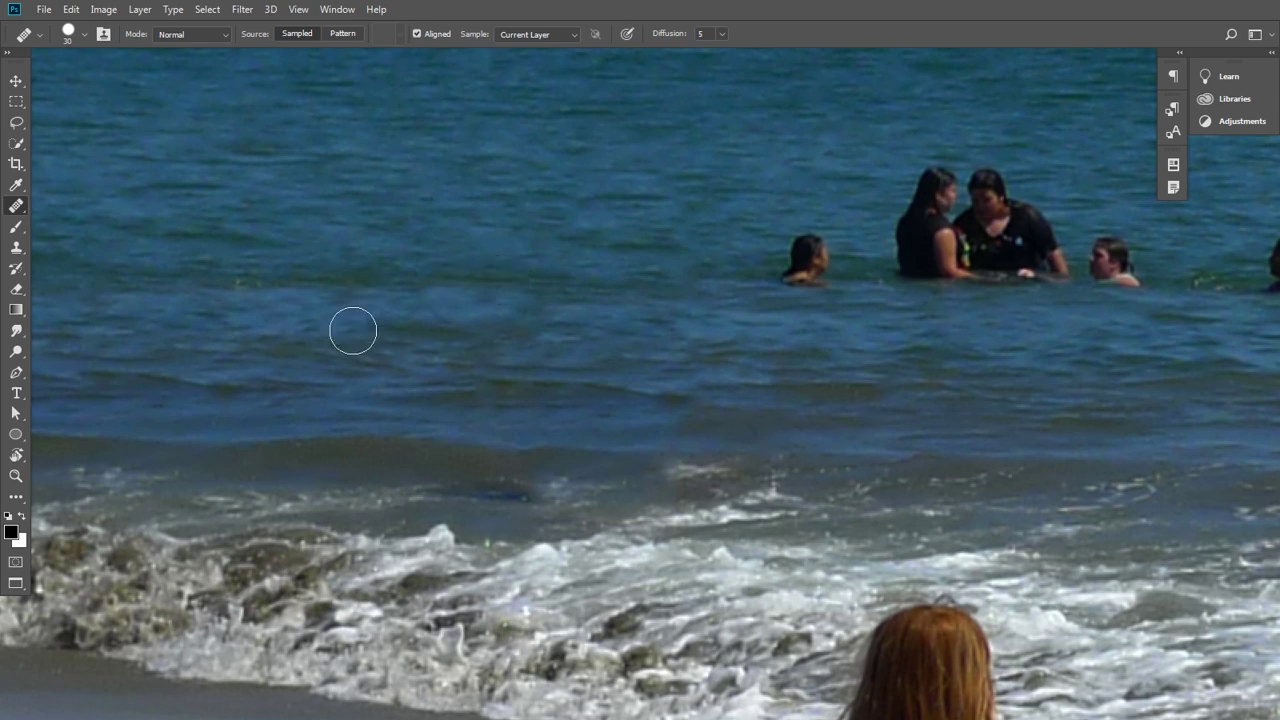
Reframe the beach view to show the horizon, the swimmers and the child
alt+click(742, 381)
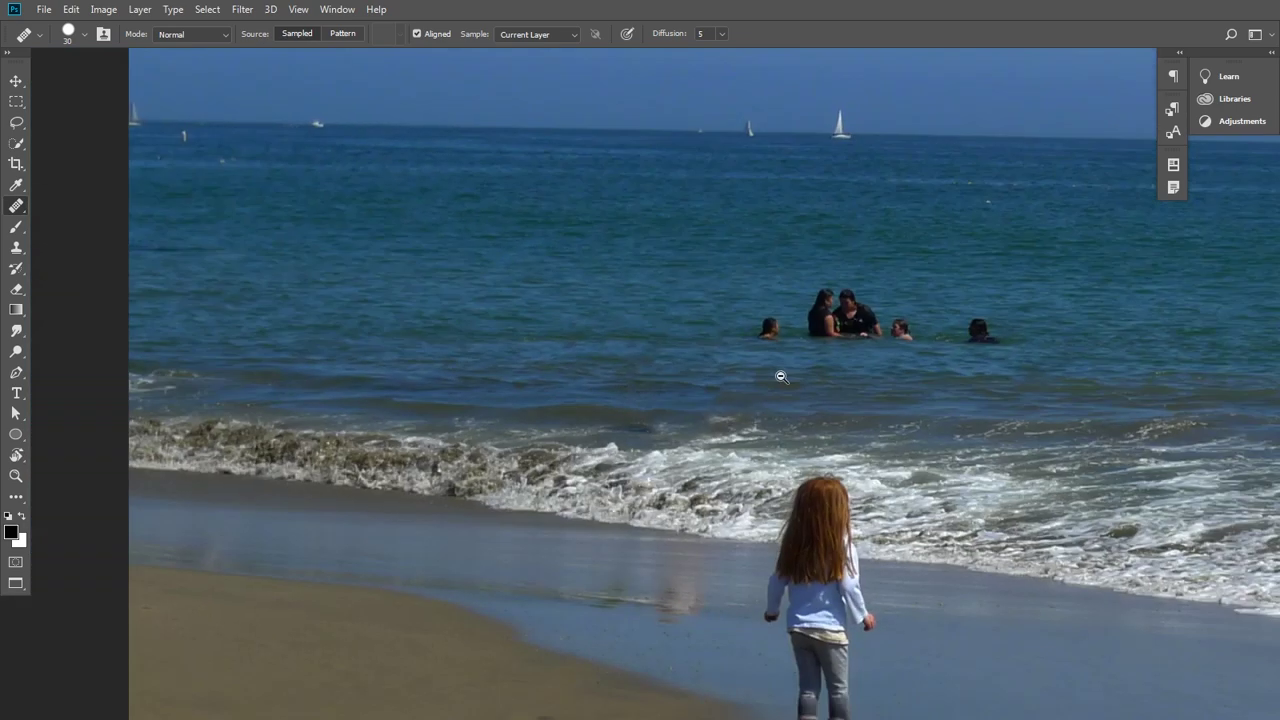
alt+click(781, 376)
drag(808, 403, 774, 400)
ctrl+click(706, 362)
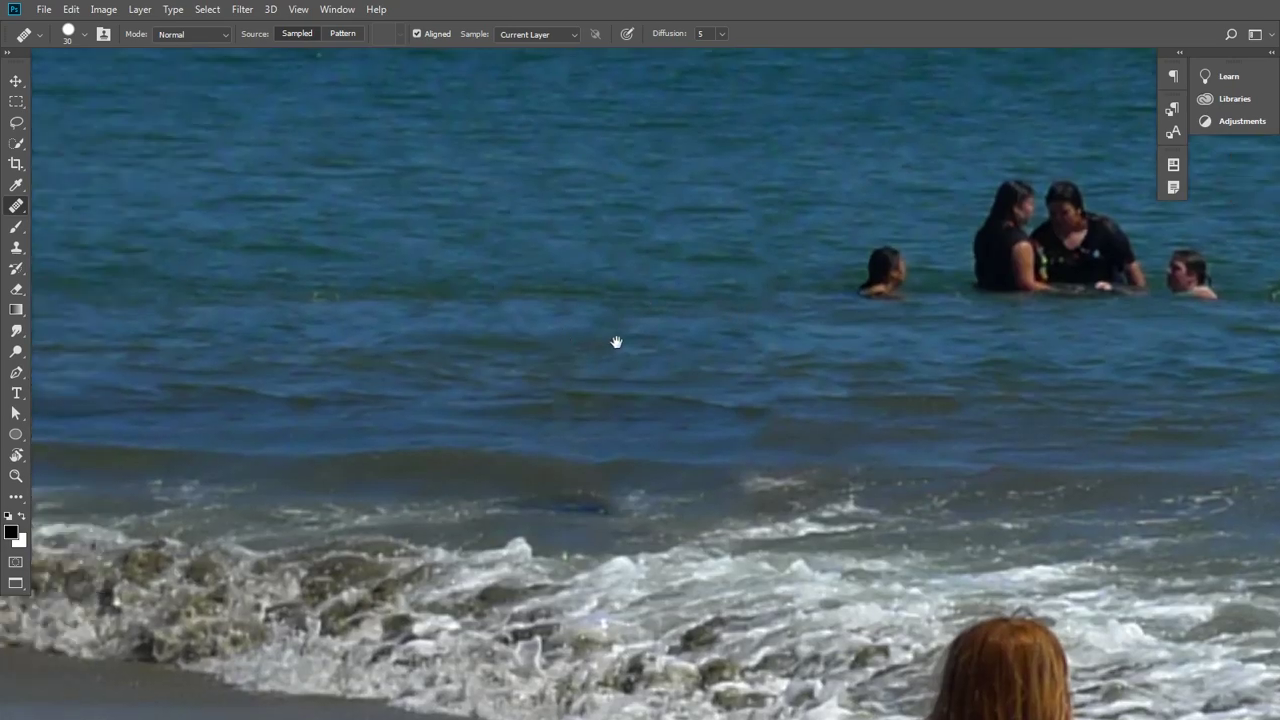
drag(575, 329, 695, 331)
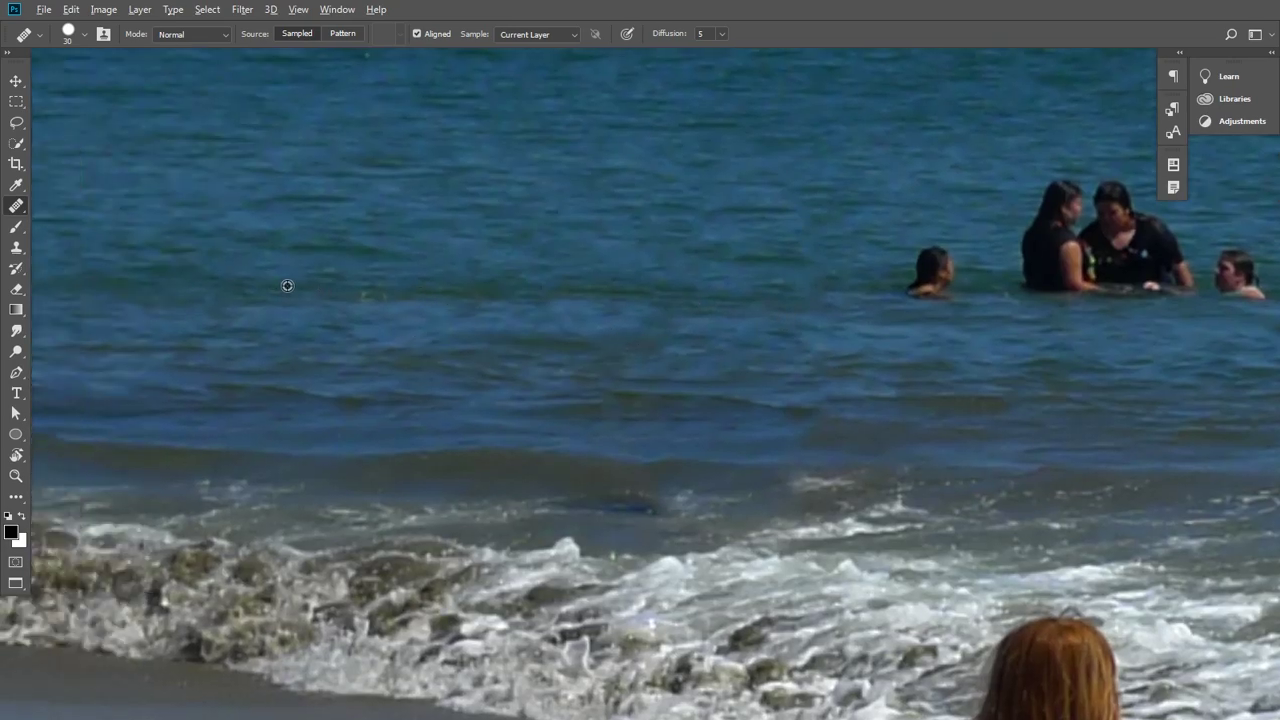
alt+click(350, 286)
alt+click(874, 344)
drag(881, 385, 634, 409)
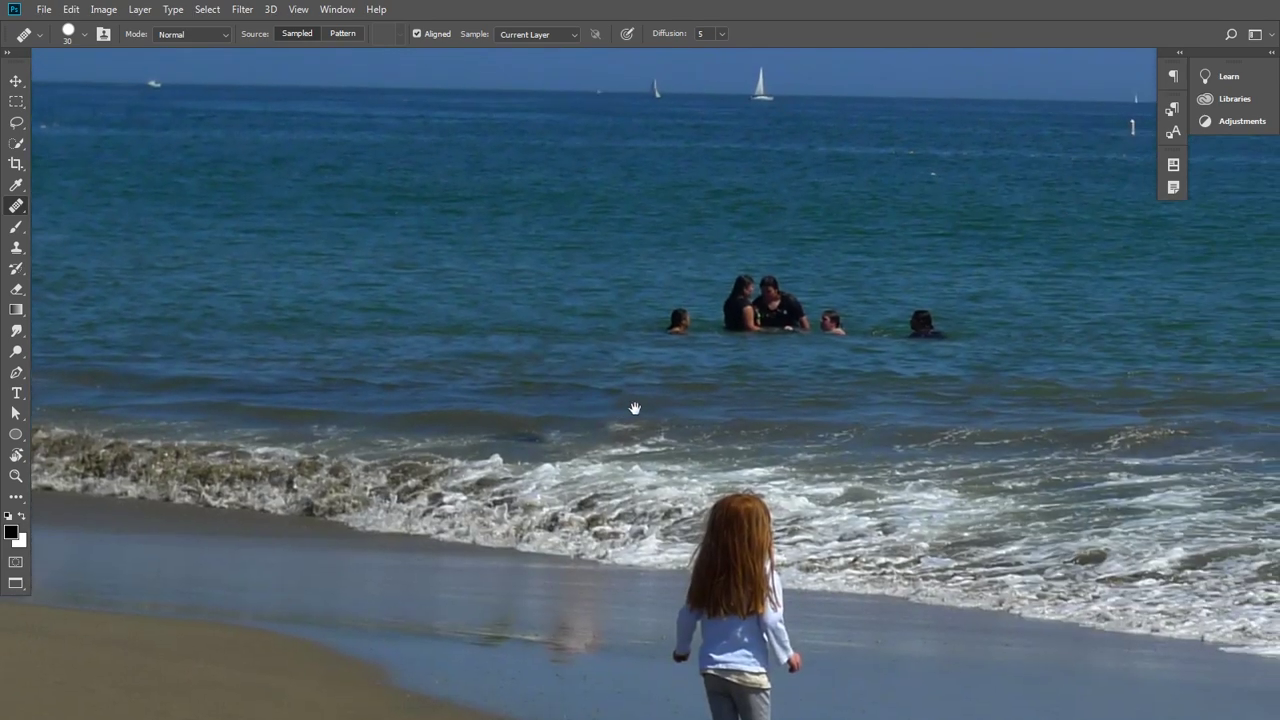
With the Patch Tool, lasso the lone right-hand swimmer, cover with open water, and deselect
right_click(17, 210)
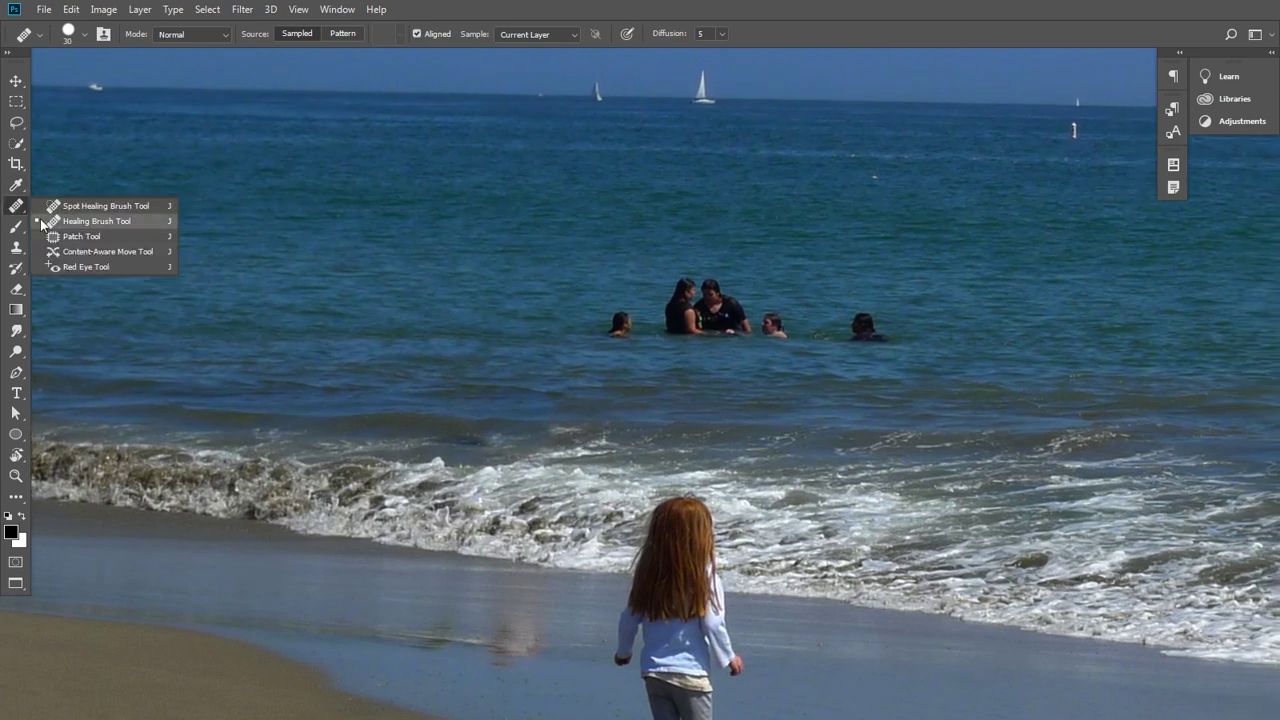
click(78, 236)
ctrl+click(849, 299)
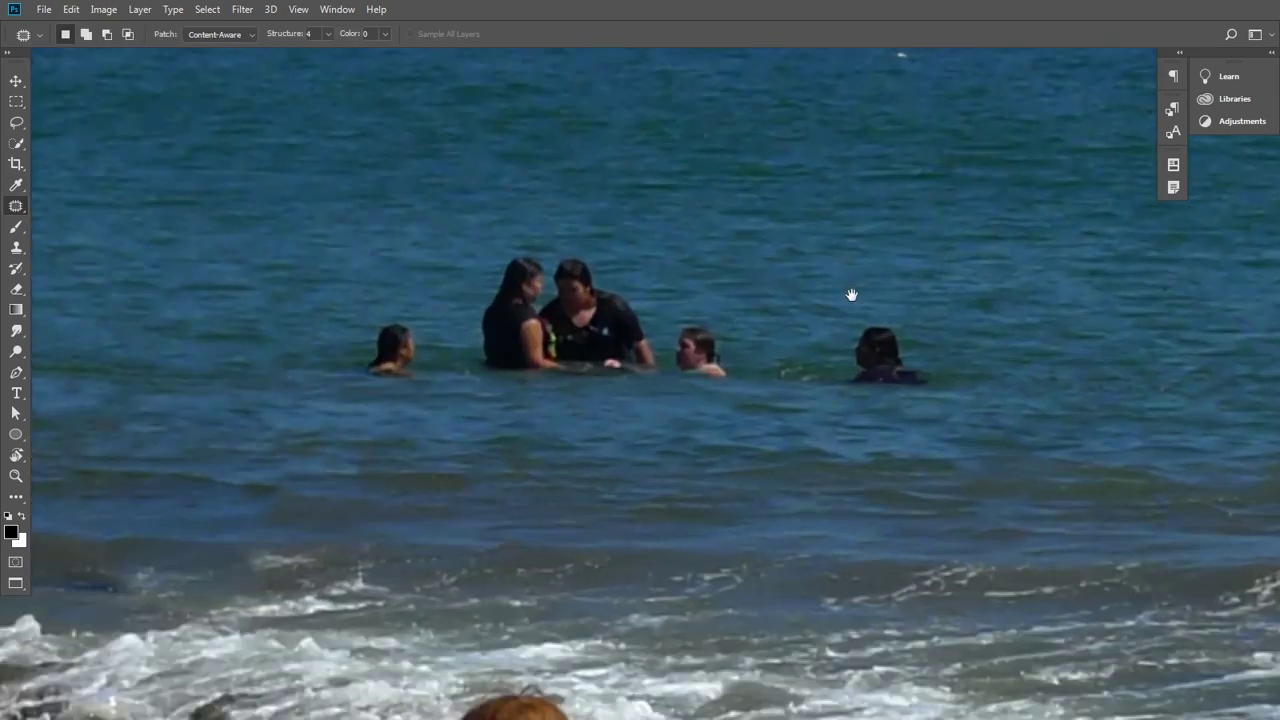
drag(837, 337, 797, 389)
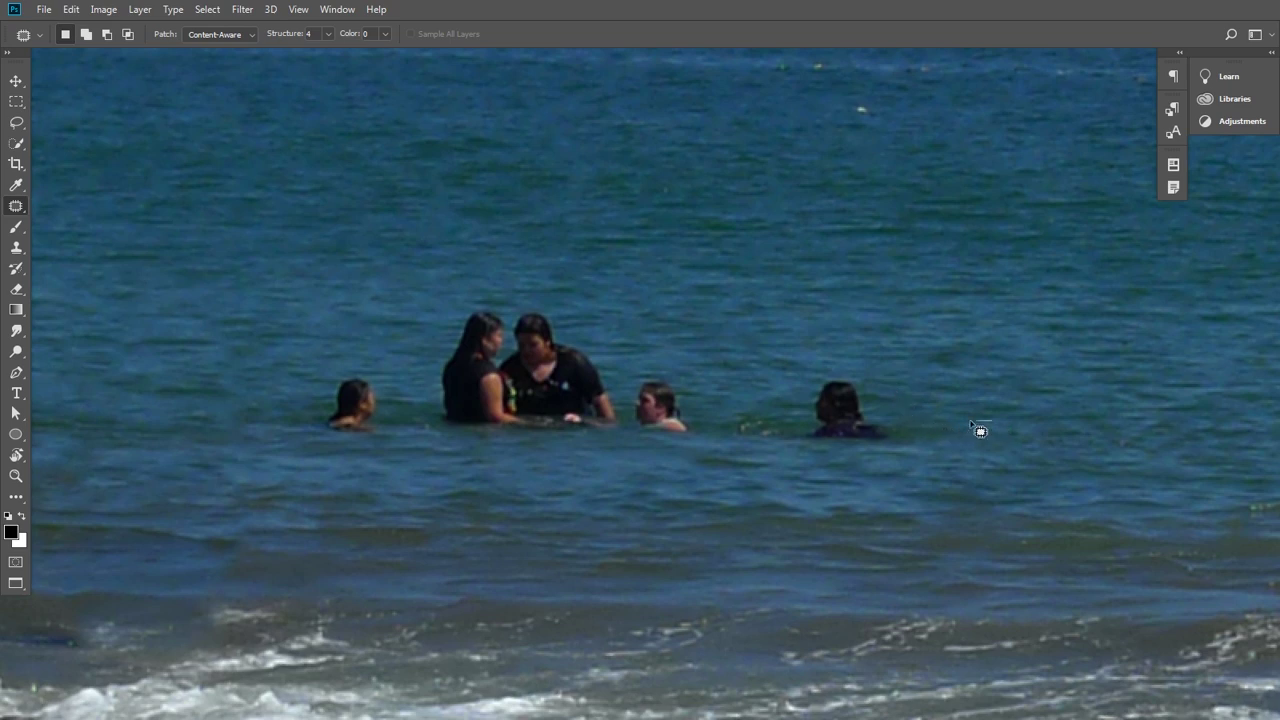
drag(905, 389, 841, 367)
drag(798, 461, 908, 467)
drag(998, 451, 994, 438)
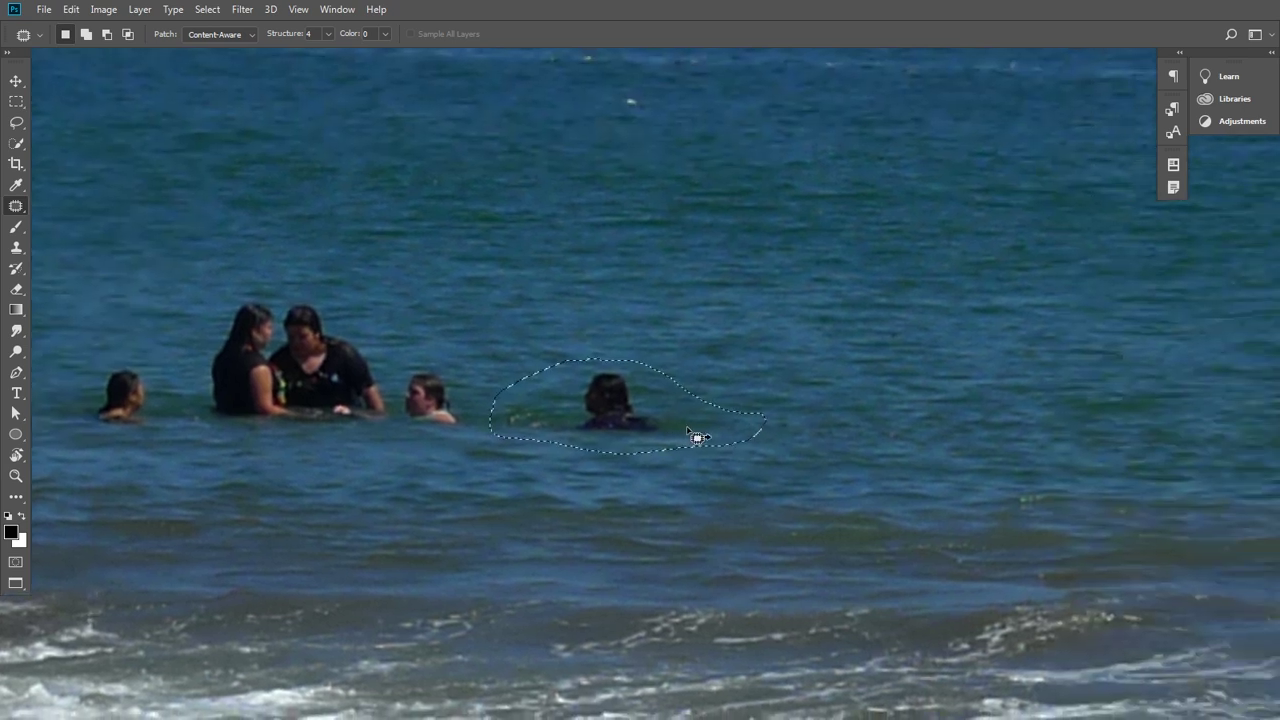
drag(696, 430, 986, 315)
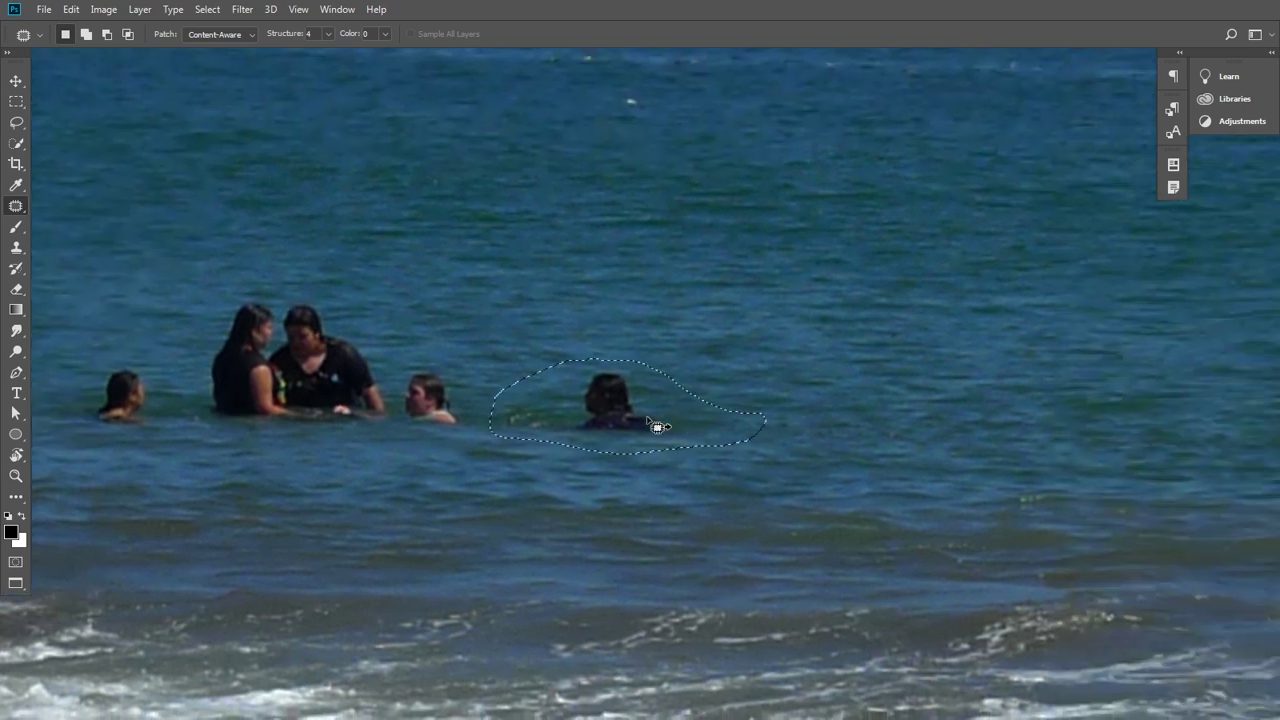
key(ctrl+d)
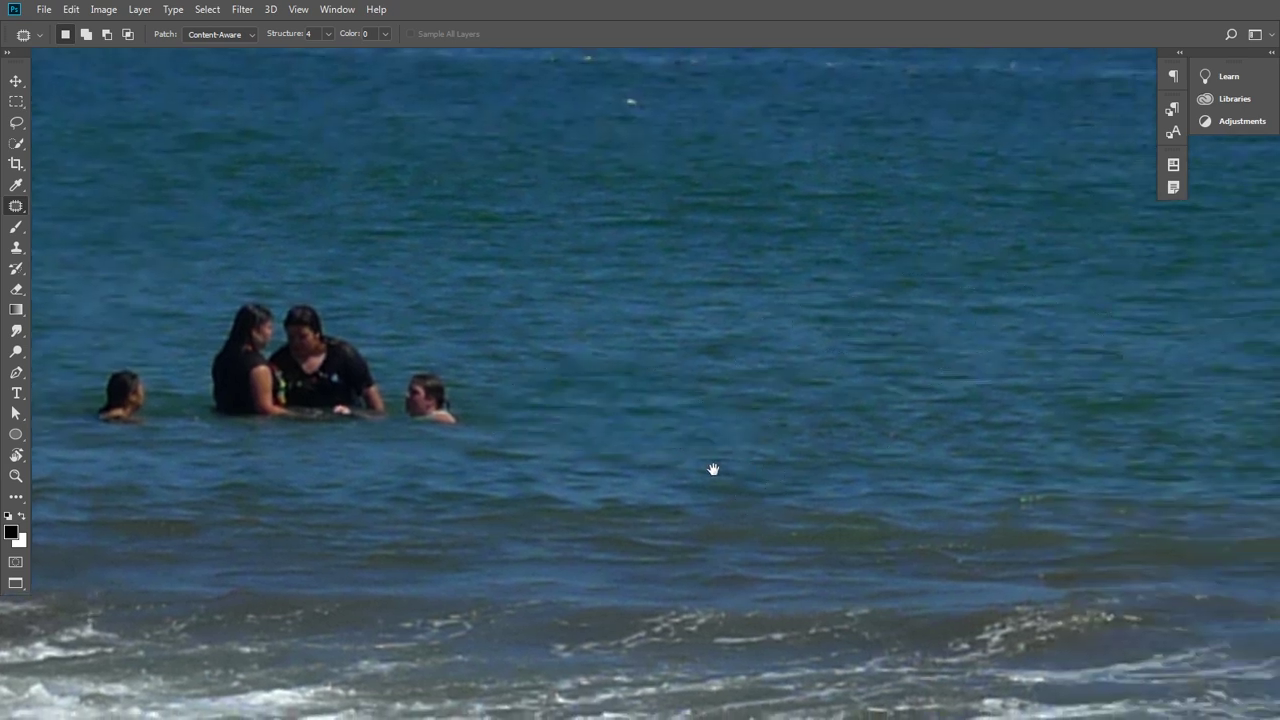
Lasso the four central swimmers and patch them with nearby open water, then deselect
drag(713, 469, 886, 430)
drag(771, 463, 951, 466)
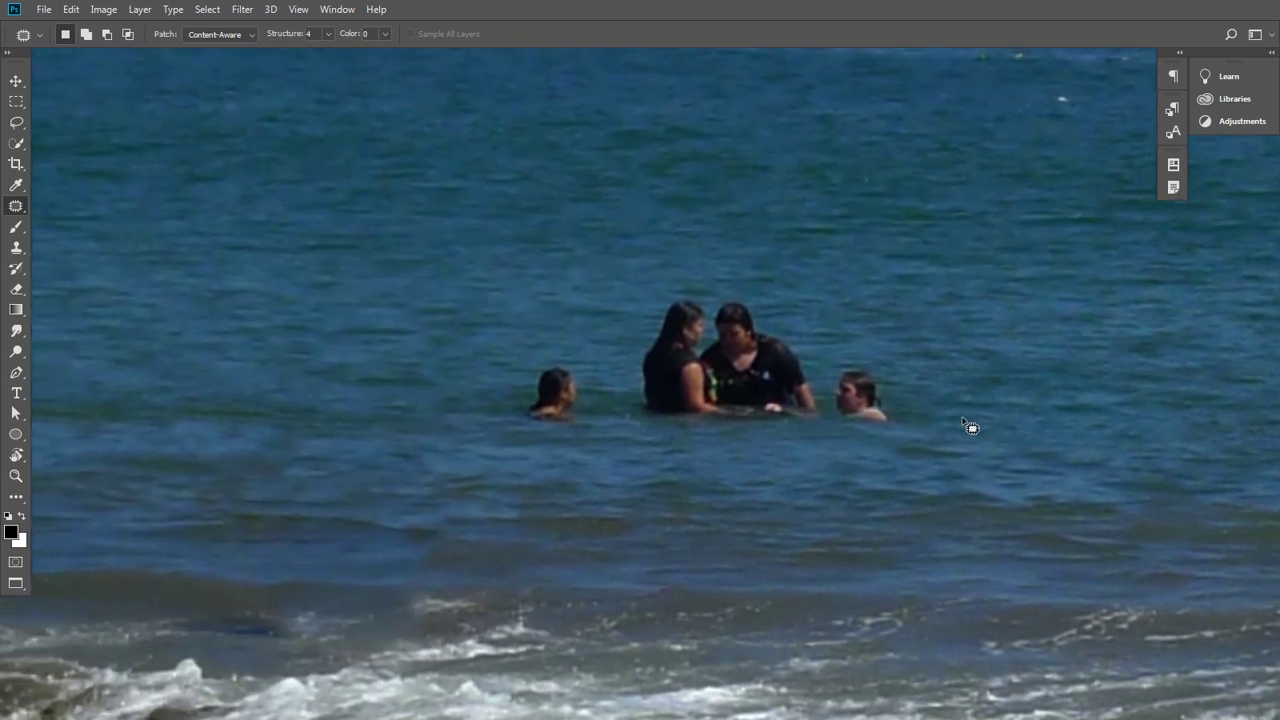
drag(965, 425, 707, 278)
drag(623, 326, 442, 388)
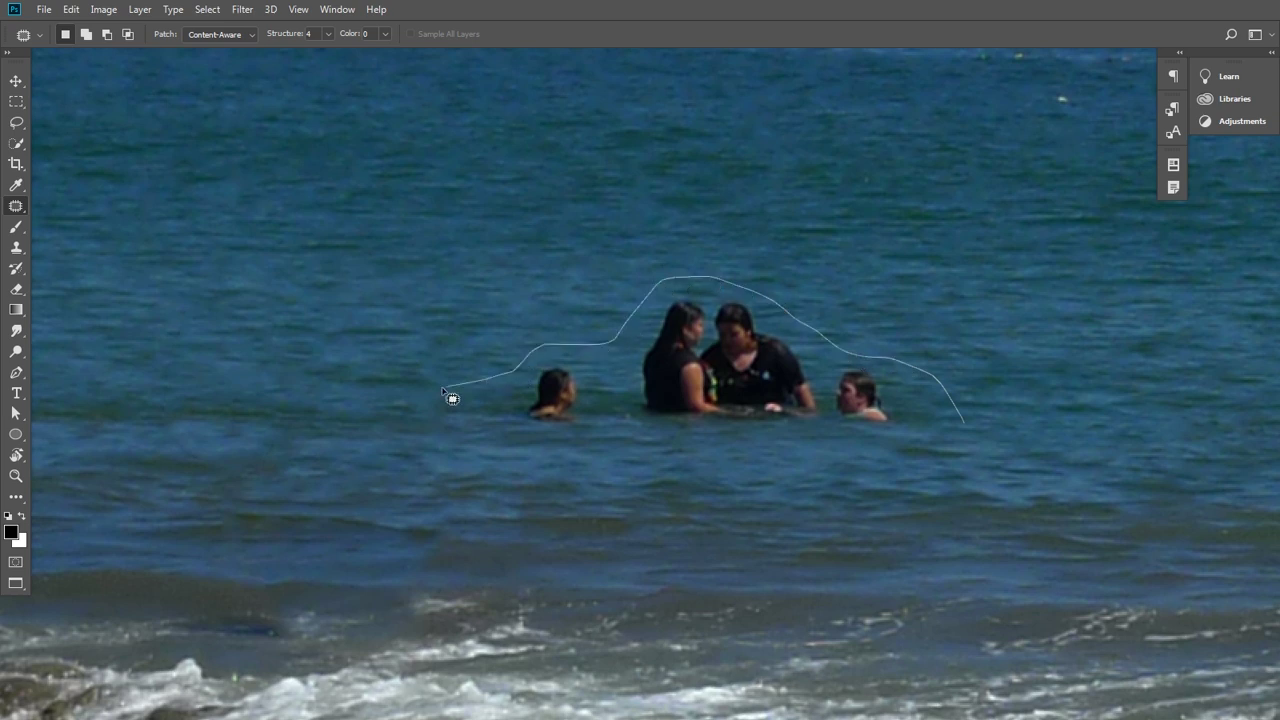
drag(450, 436, 561, 449)
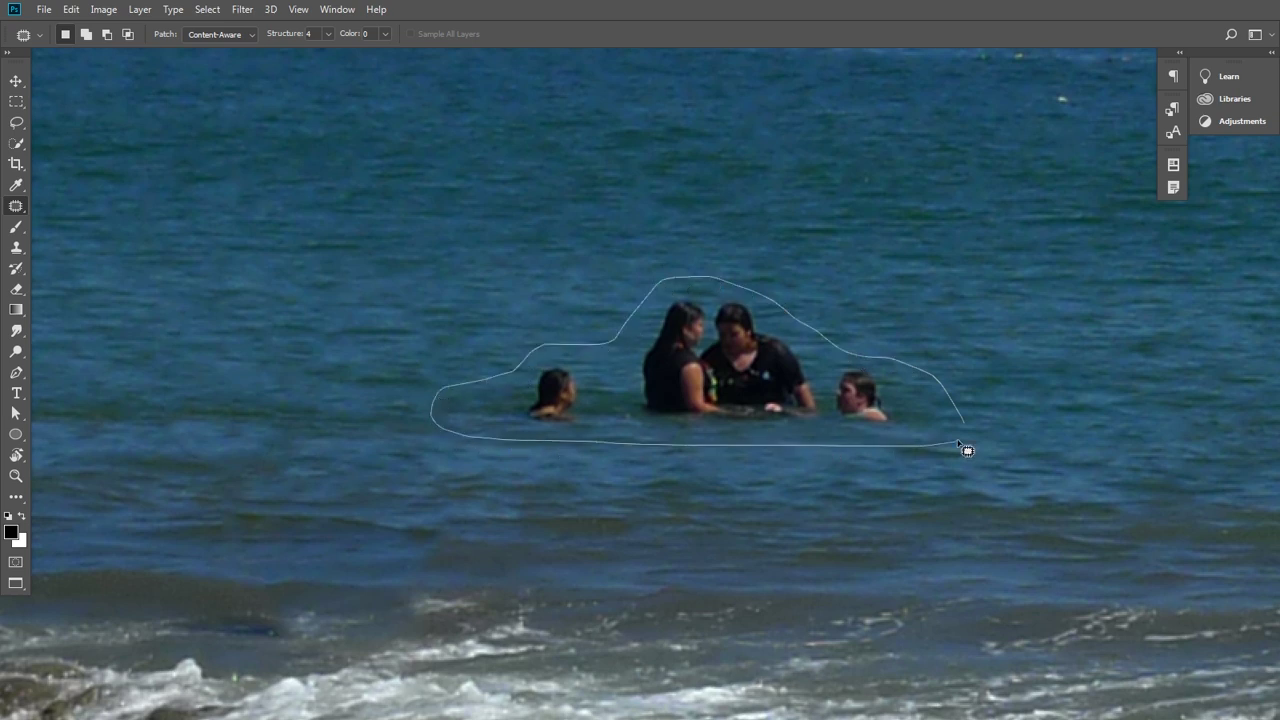
mouse_move(960, 445)
mouse_down()
mouse_move(962, 428)
mouse_move(406, 336)
mouse_up()
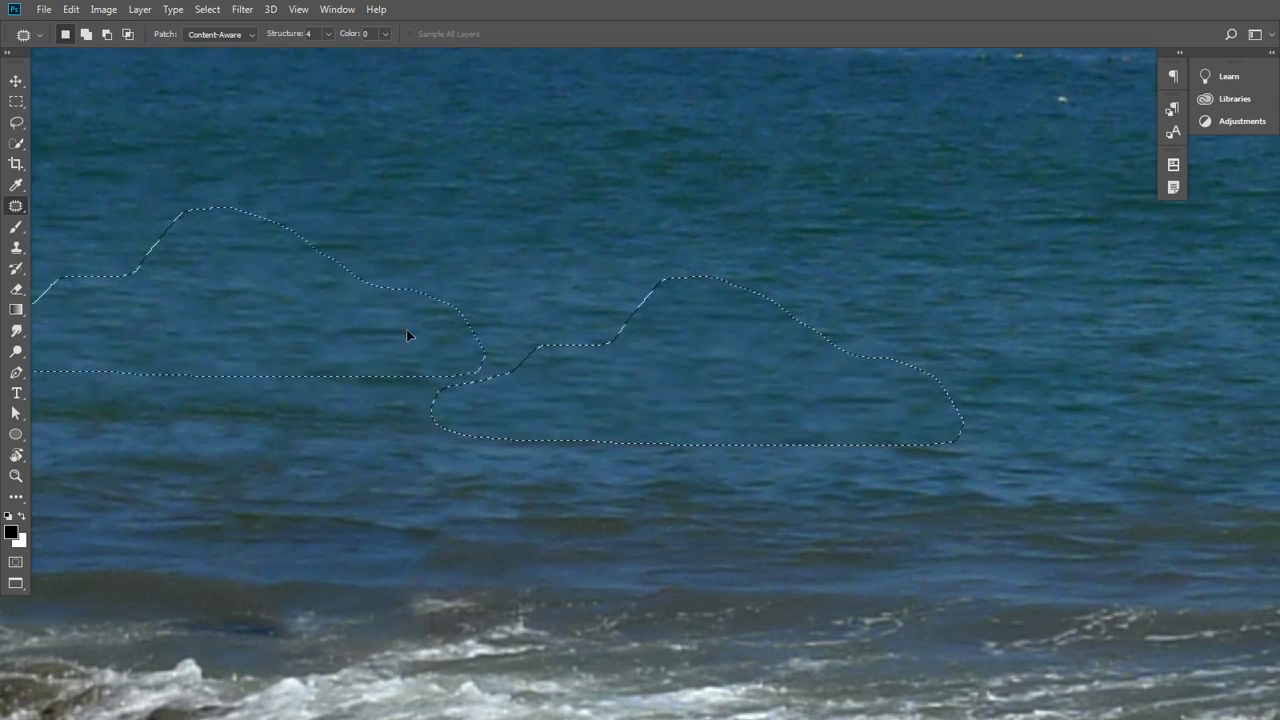
key(ctrl+d)
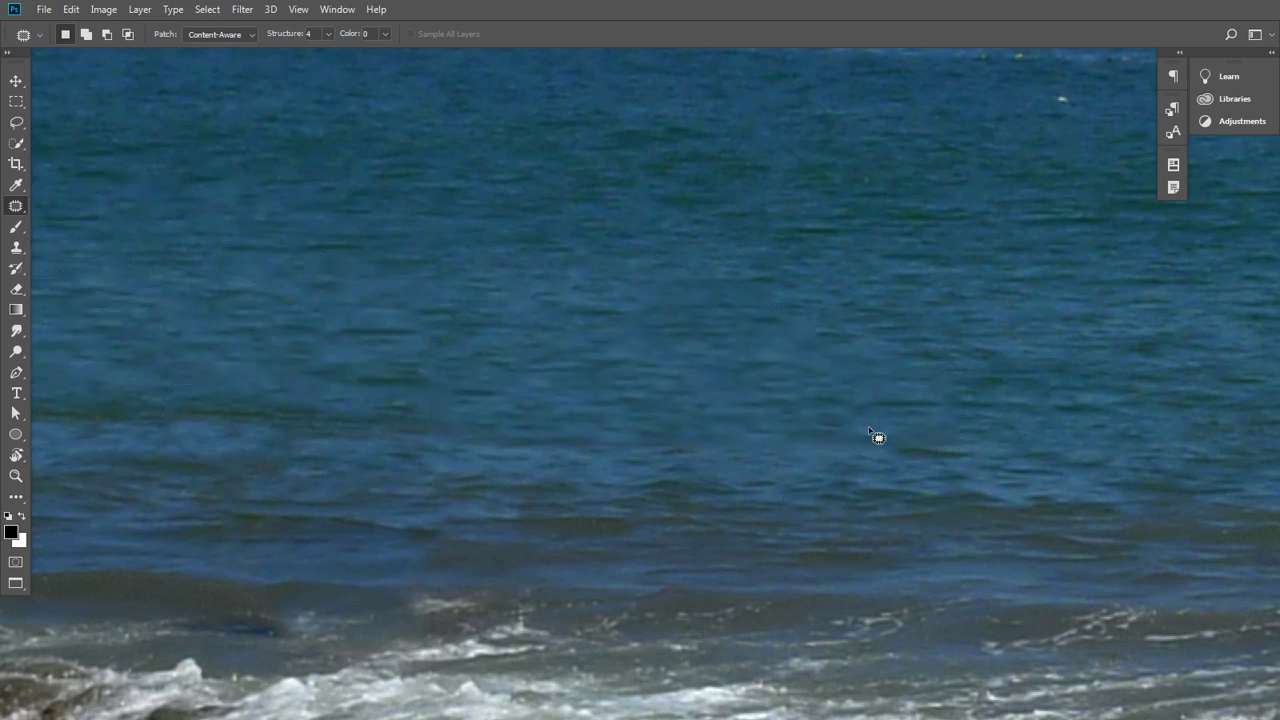
Compare the patch against the original, then zoom out to the whole beach
drag(871, 443, 783, 433)
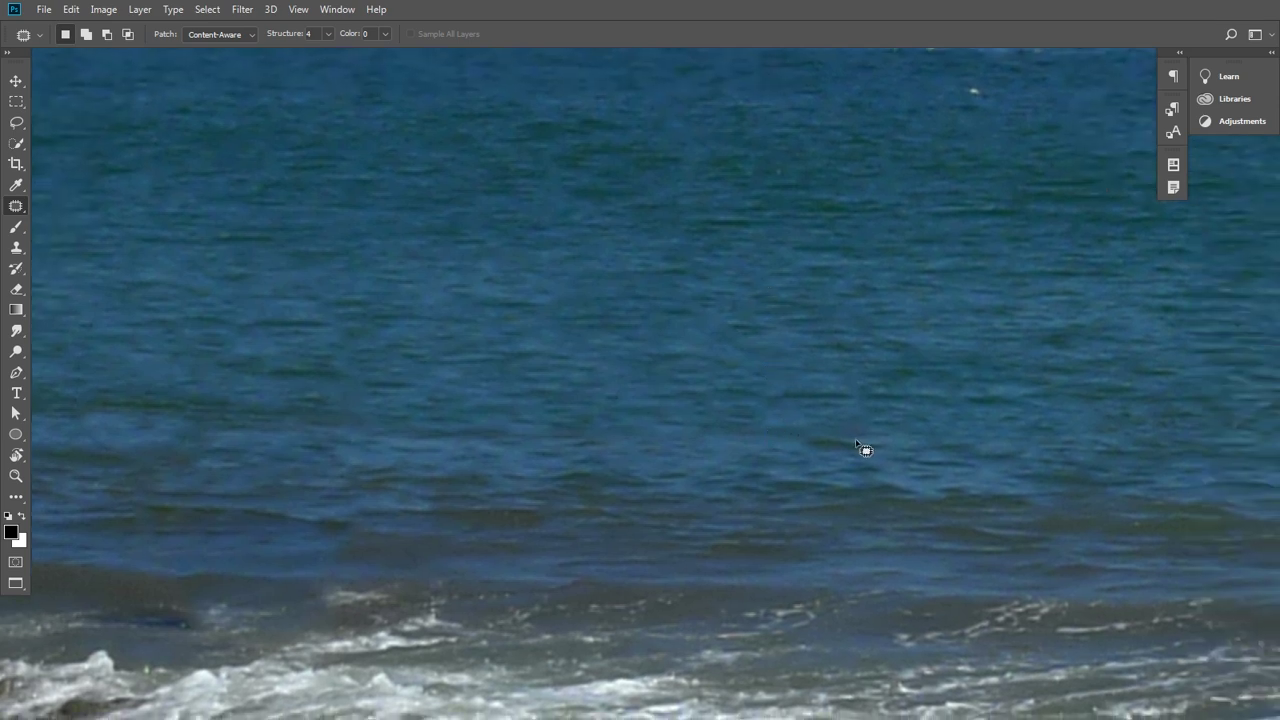
key(ctrl+shift+d)
key(ctrl+d)
drag(818, 423, 633, 372)
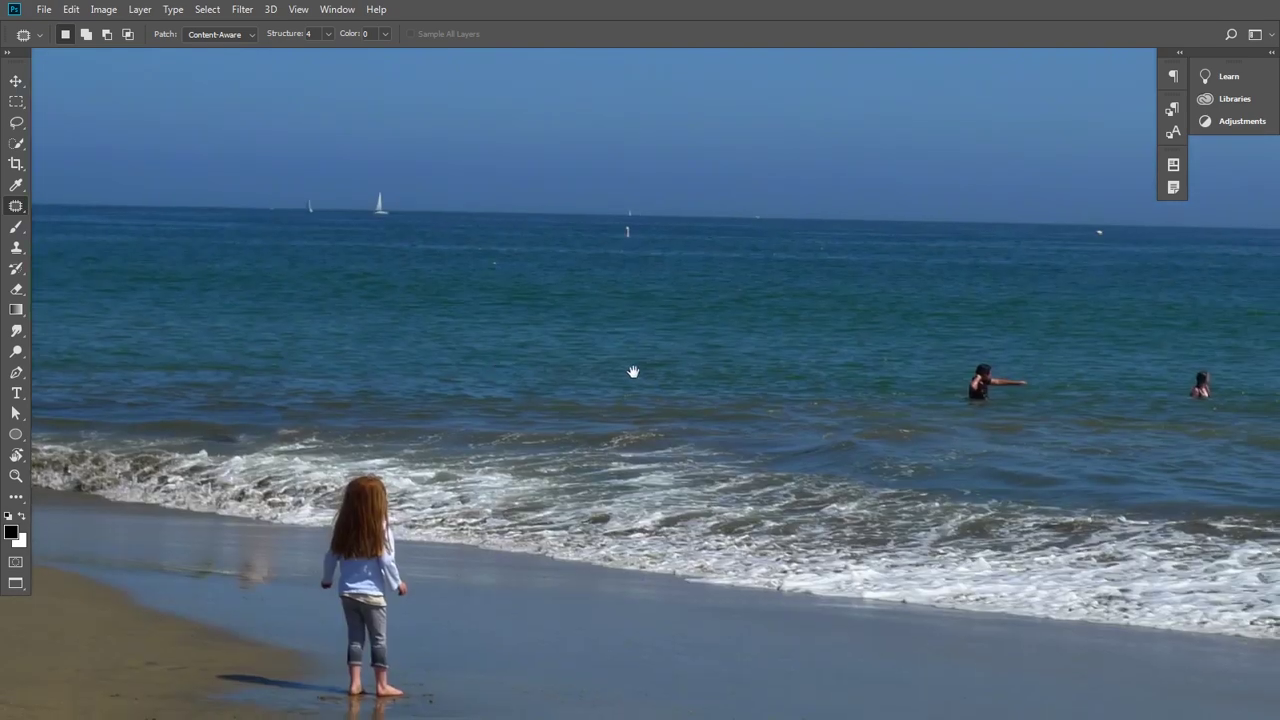
Zoom in on the boy with the outstretched arm and patch him with nearby water
drag(803, 360, 536, 366)
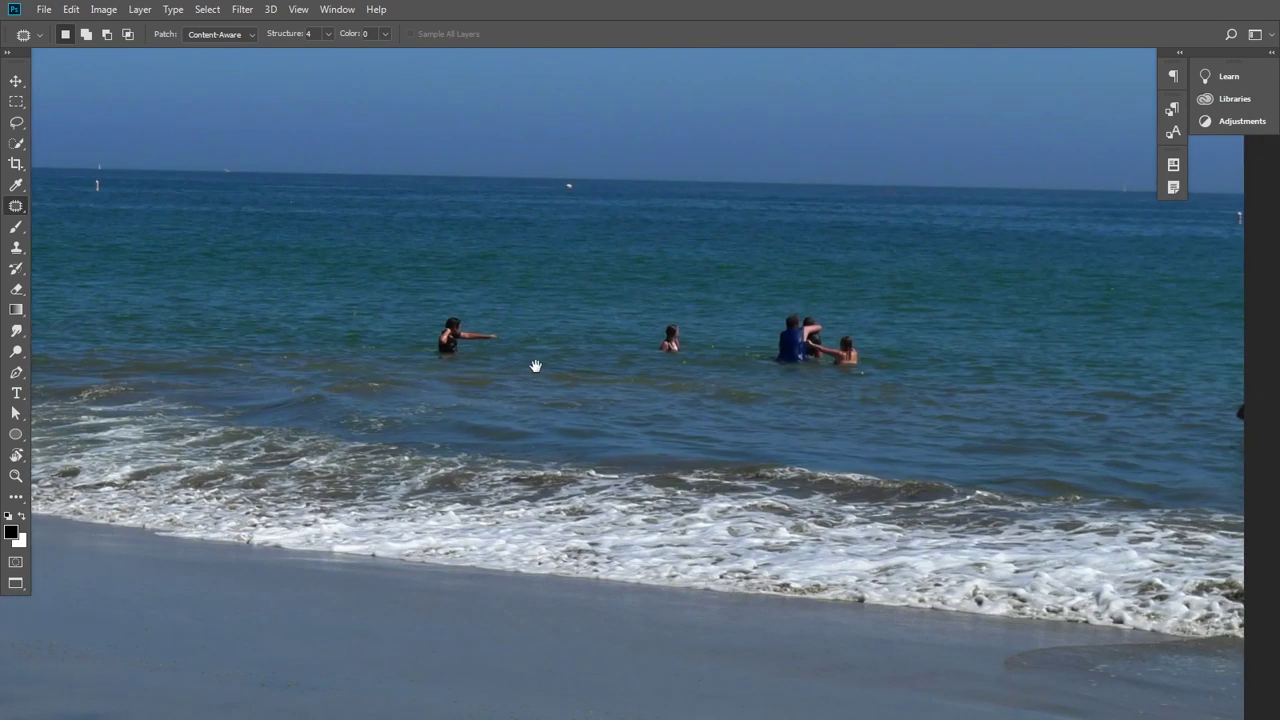
click(427, 345)
mouse_move(406, 337)
mouse_down()
mouse_move(654, 380)
mouse_move(588, 321)
mouse_up()
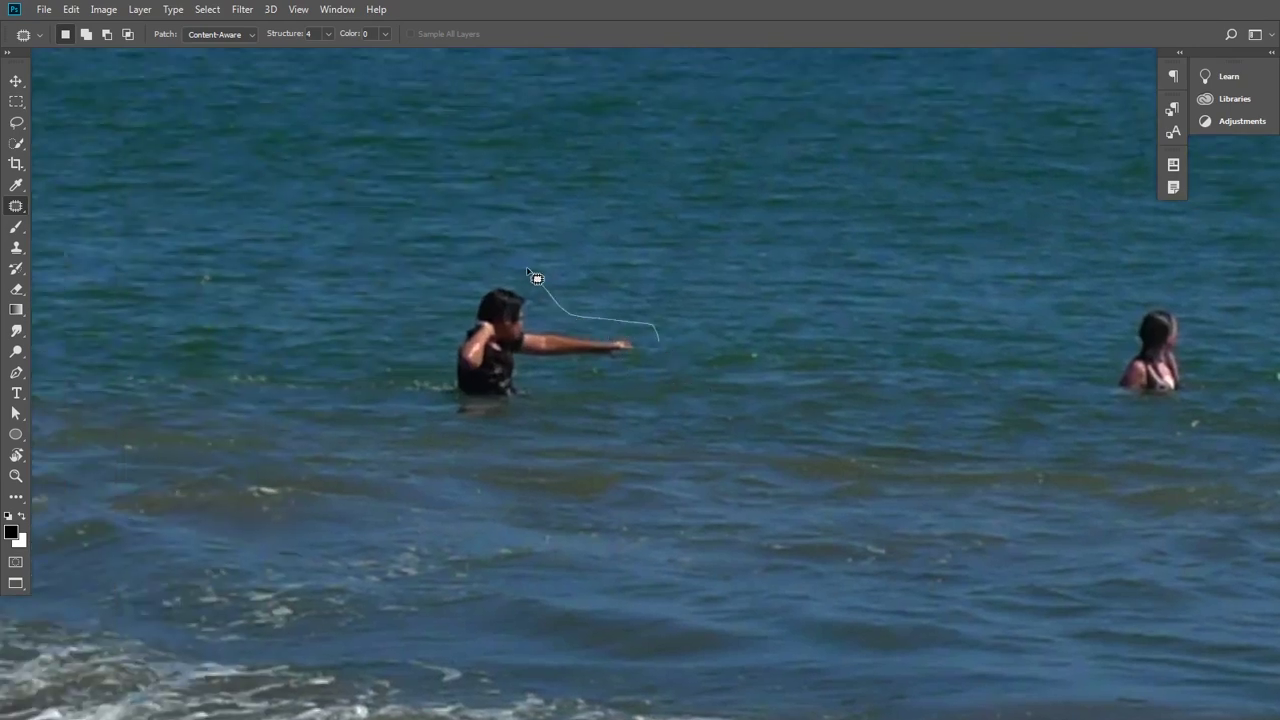
mouse_move(440, 347)
mouse_down()
mouse_move(419, 374)
mouse_move(391, 371)
mouse_move(375, 396)
mouse_up()
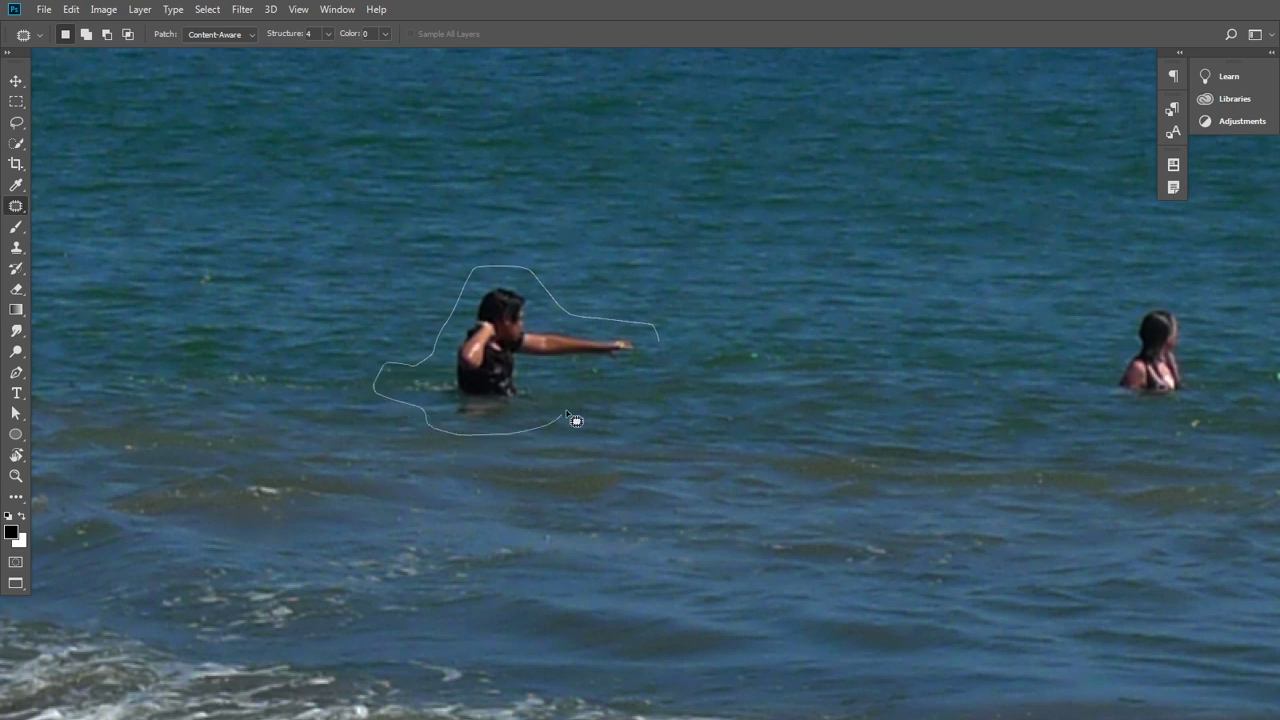
mouse_move(439, 432)
mouse_down()
mouse_move(666, 371)
mouse_move(864, 235)
mouse_move(875, 354)
mouse_up()
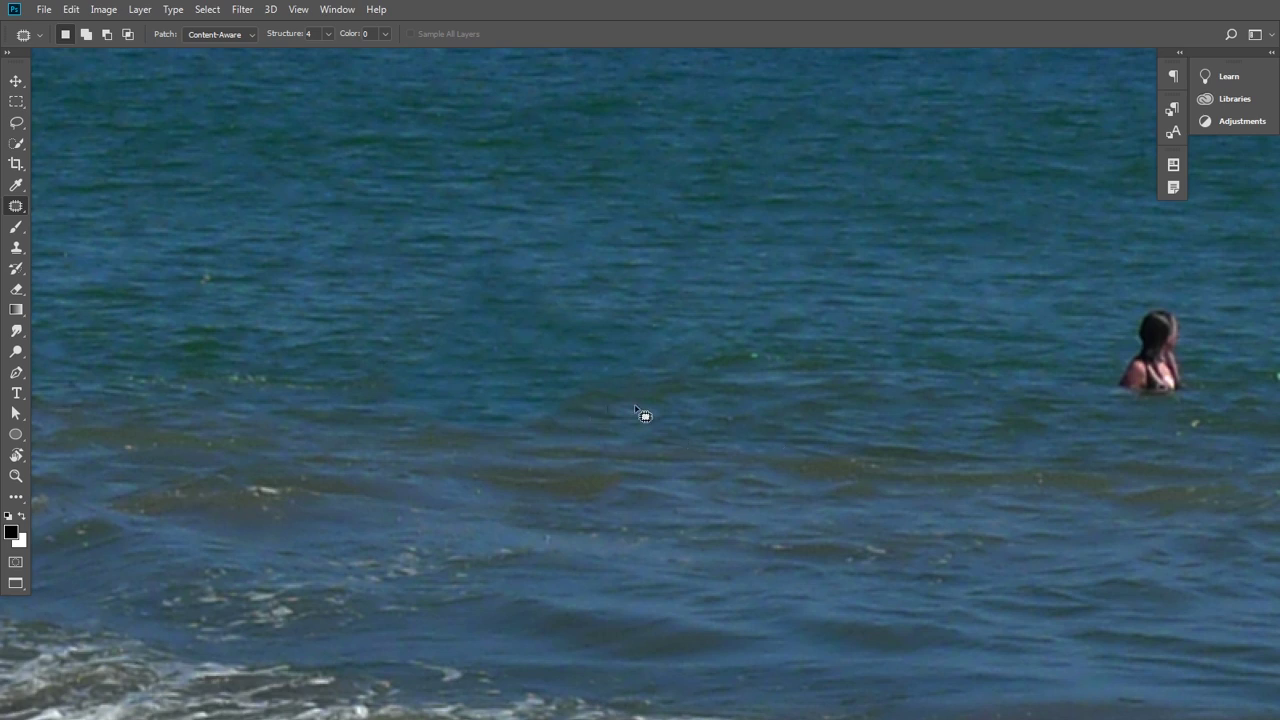
Redo the patch using water from the upper left, then compare it with the original
key(ctrl+z)
key(ctrl+z)
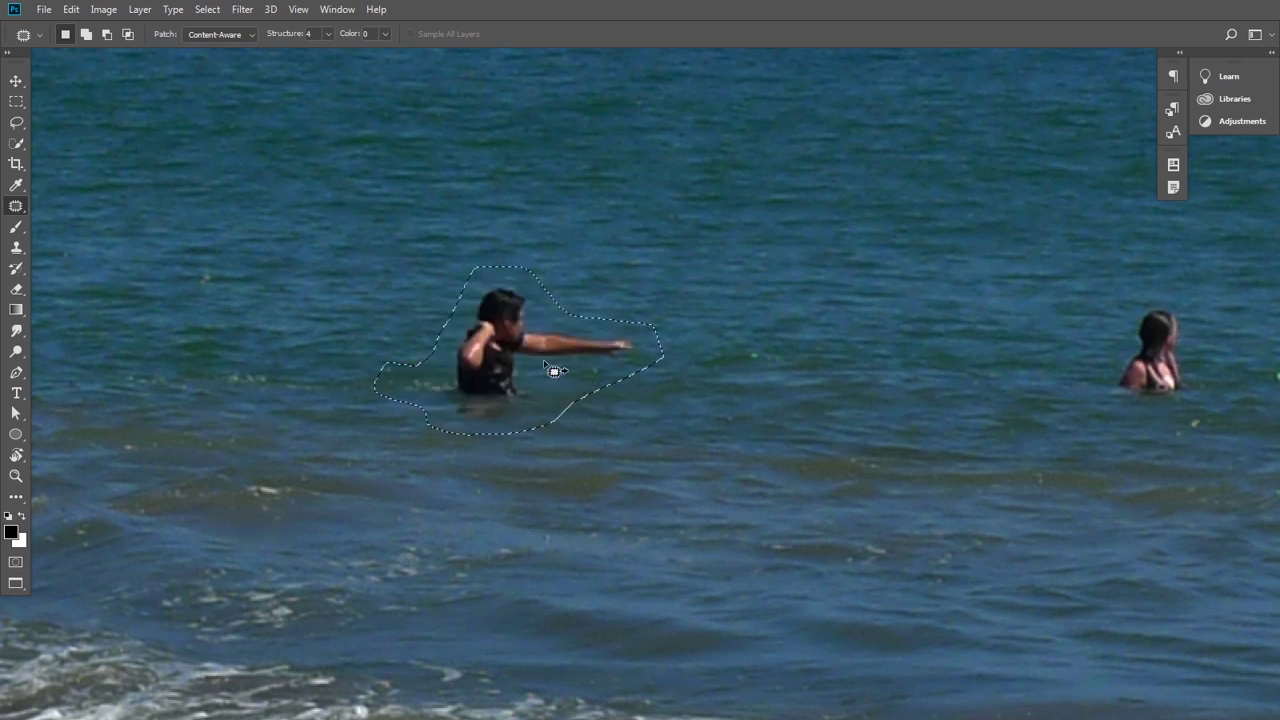
mouse_move(553, 367)
mouse_down()
mouse_move(323, 296)
mouse_move(351, 288)
mouse_up()
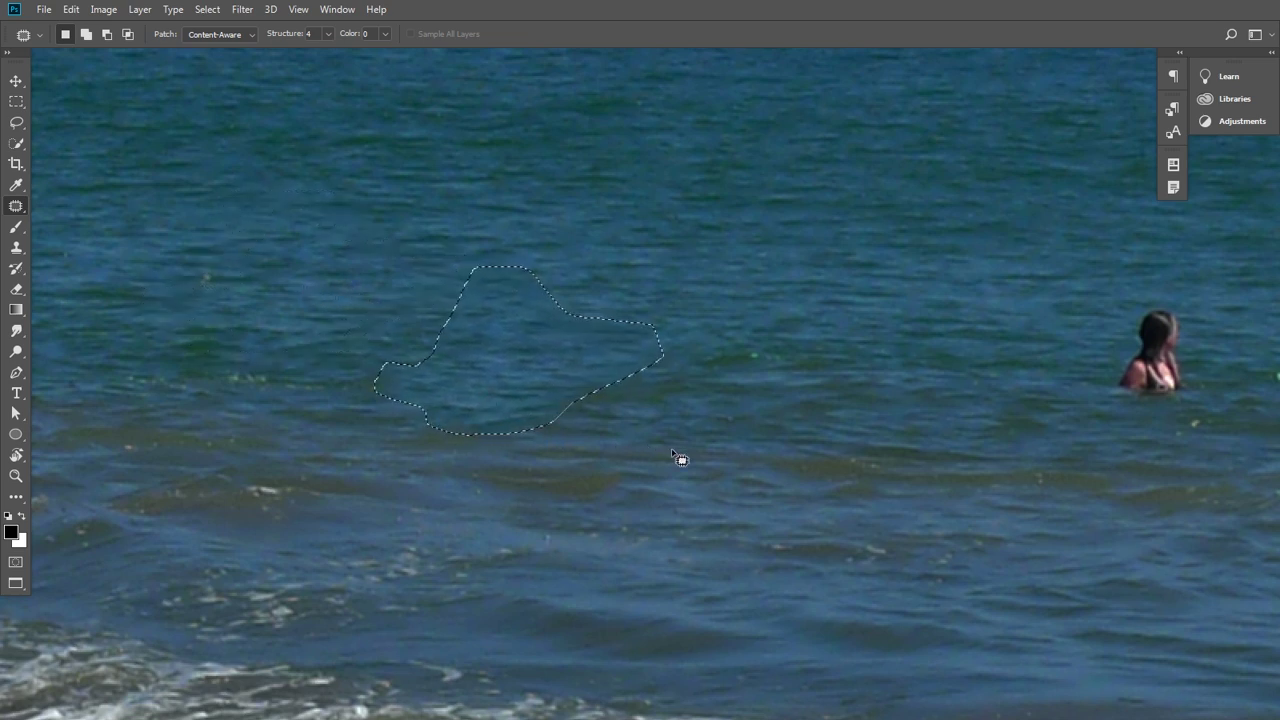
click(784, 453)
mouse_move(820, 491)
mouse_down()
mouse_move(876, 380)
mouse_move(919, 421)
mouse_up()
key(ctrl+z)
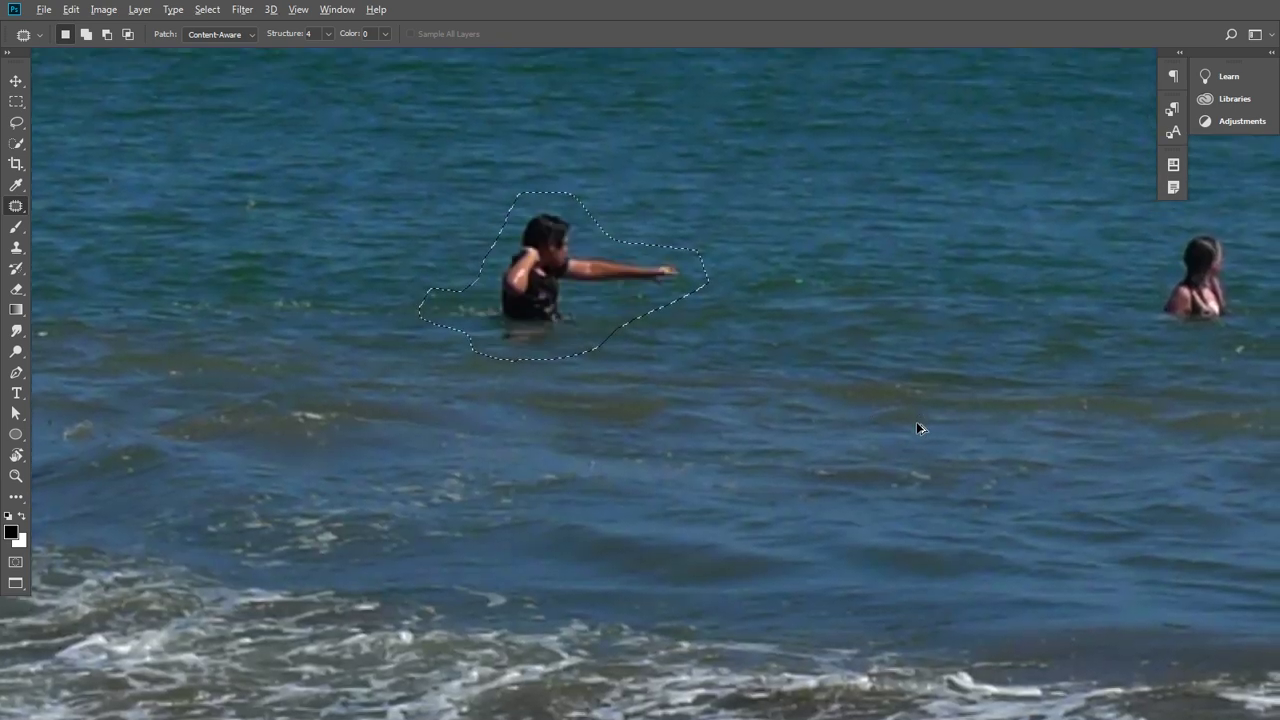
key(ctrl+shift+z)
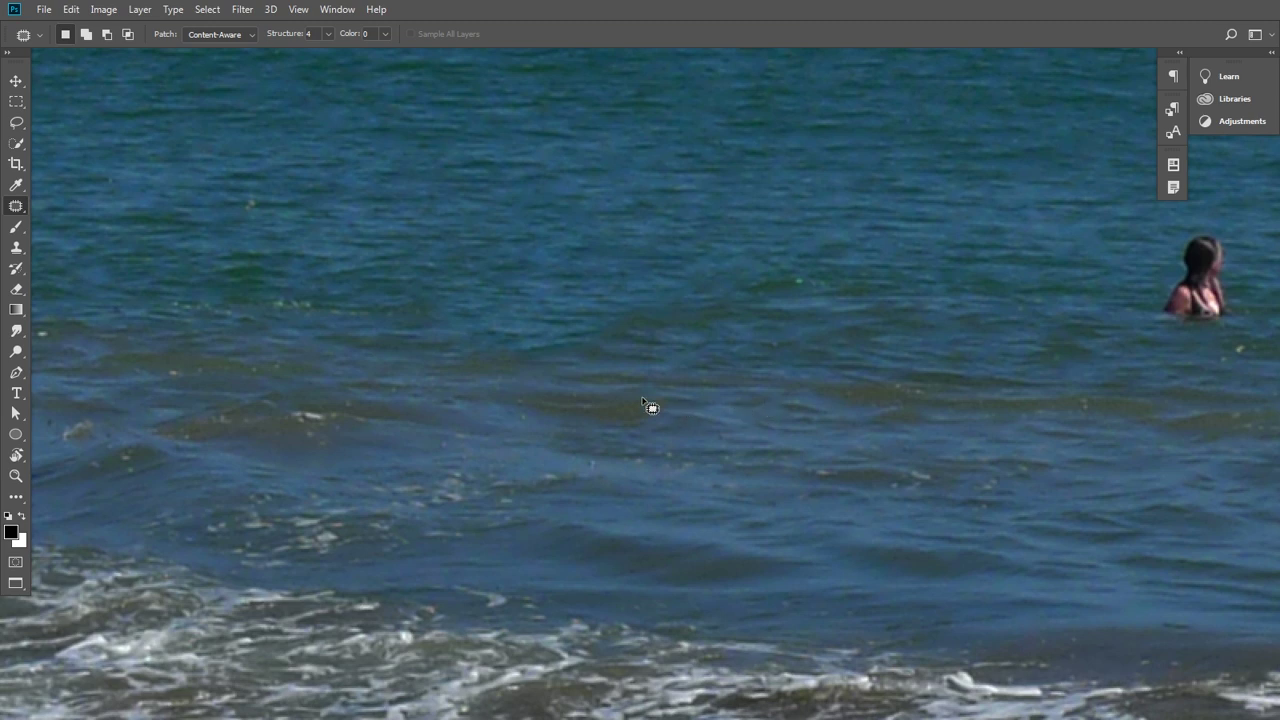
drag(651, 404, 655, 434)
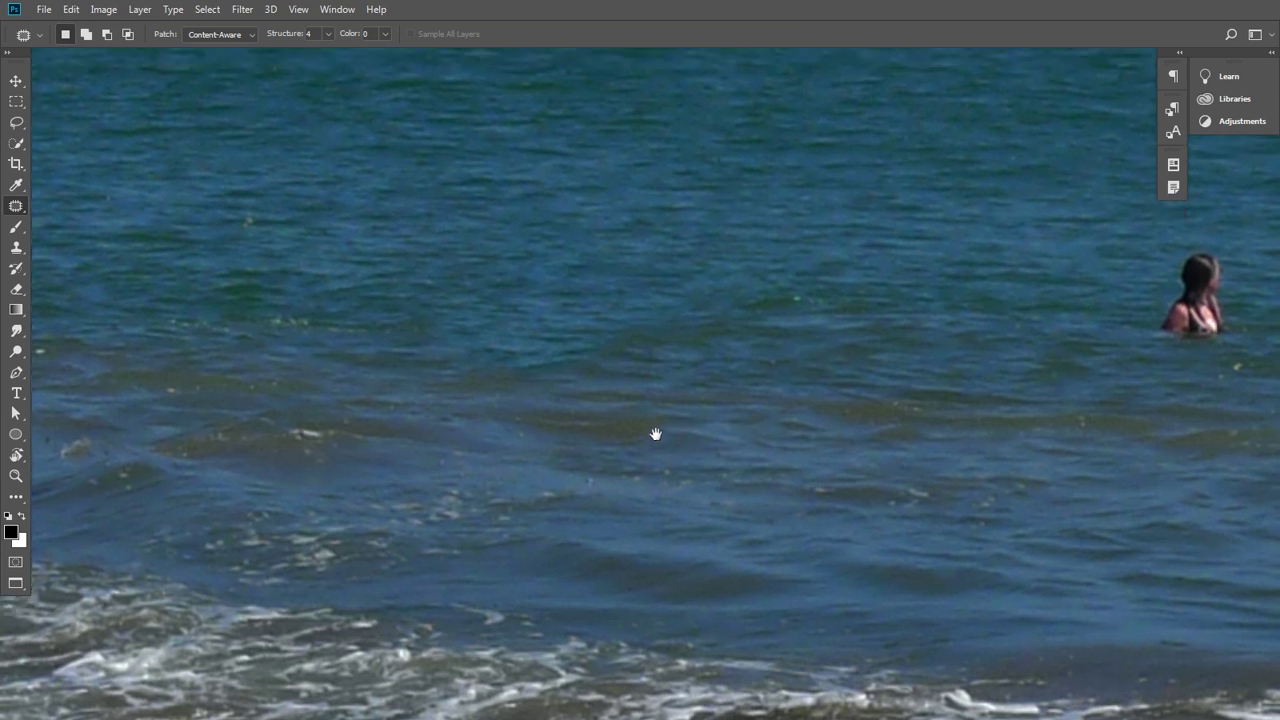
Heal the small leftover spot in the open water with the Healing Brush, sampling nearby clean water
right_click(16, 206)
click(89, 221)
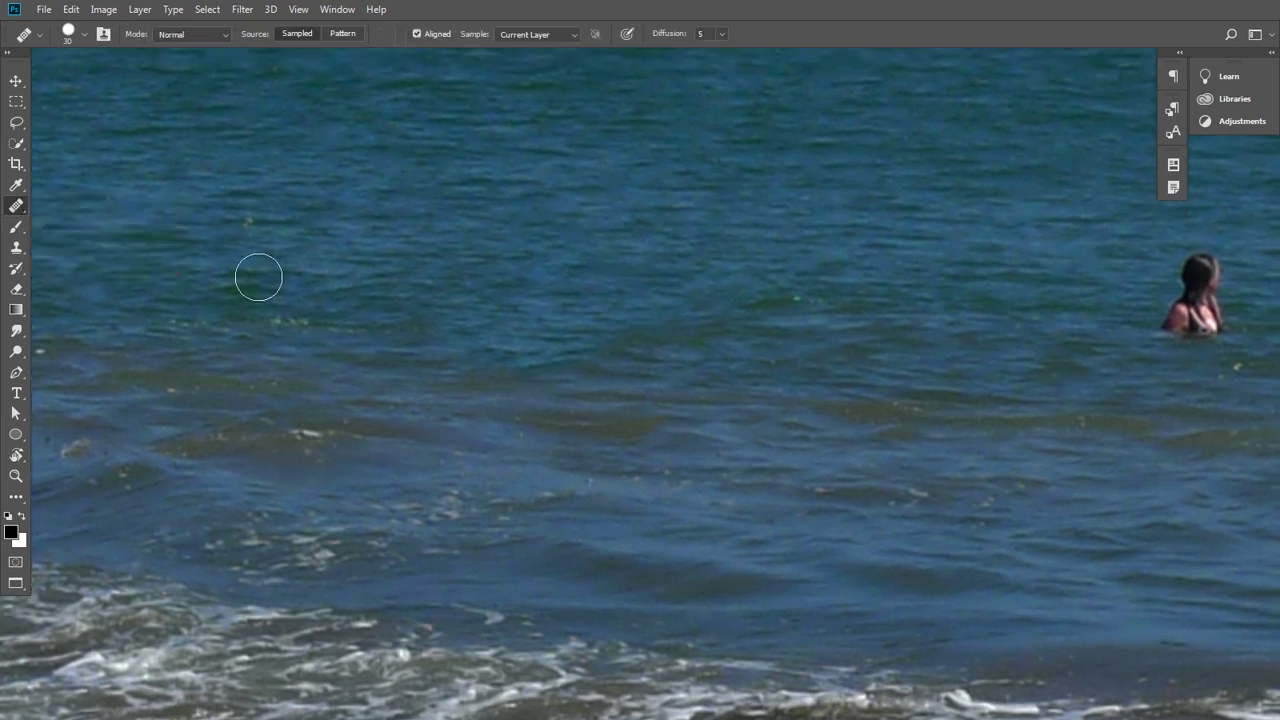
alt+click(561, 328)
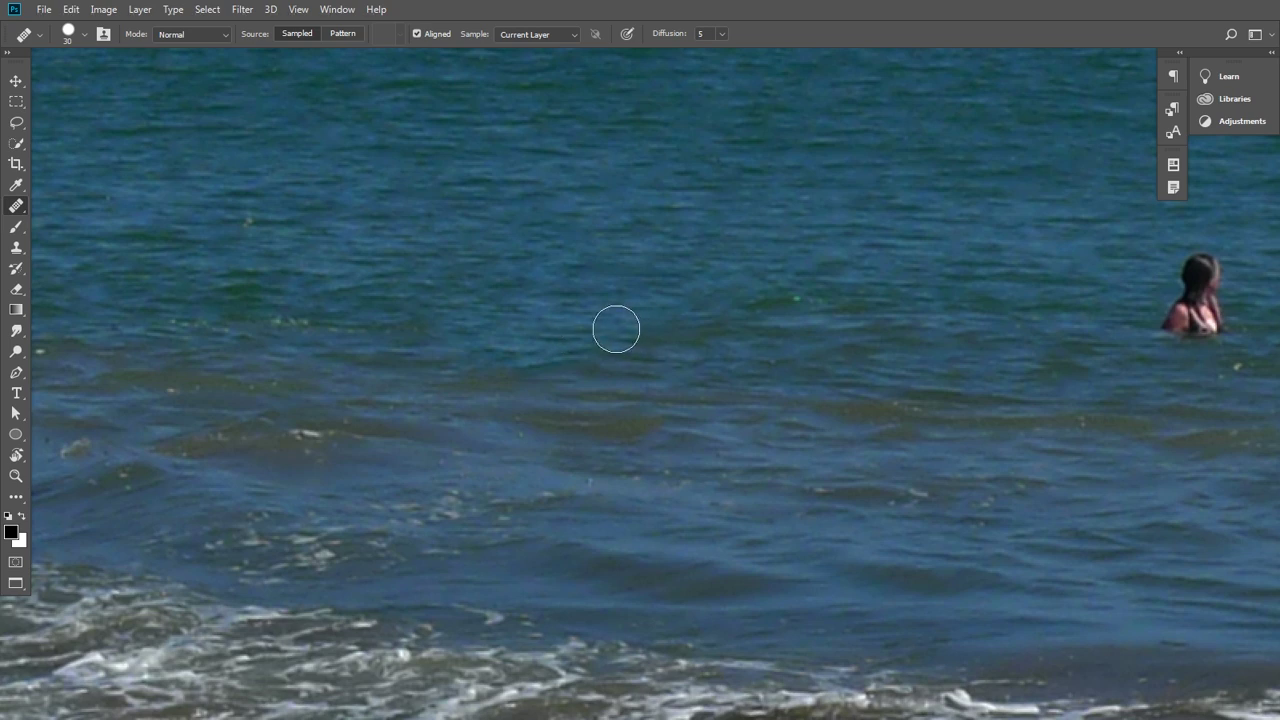
drag(624, 328, 651, 323)
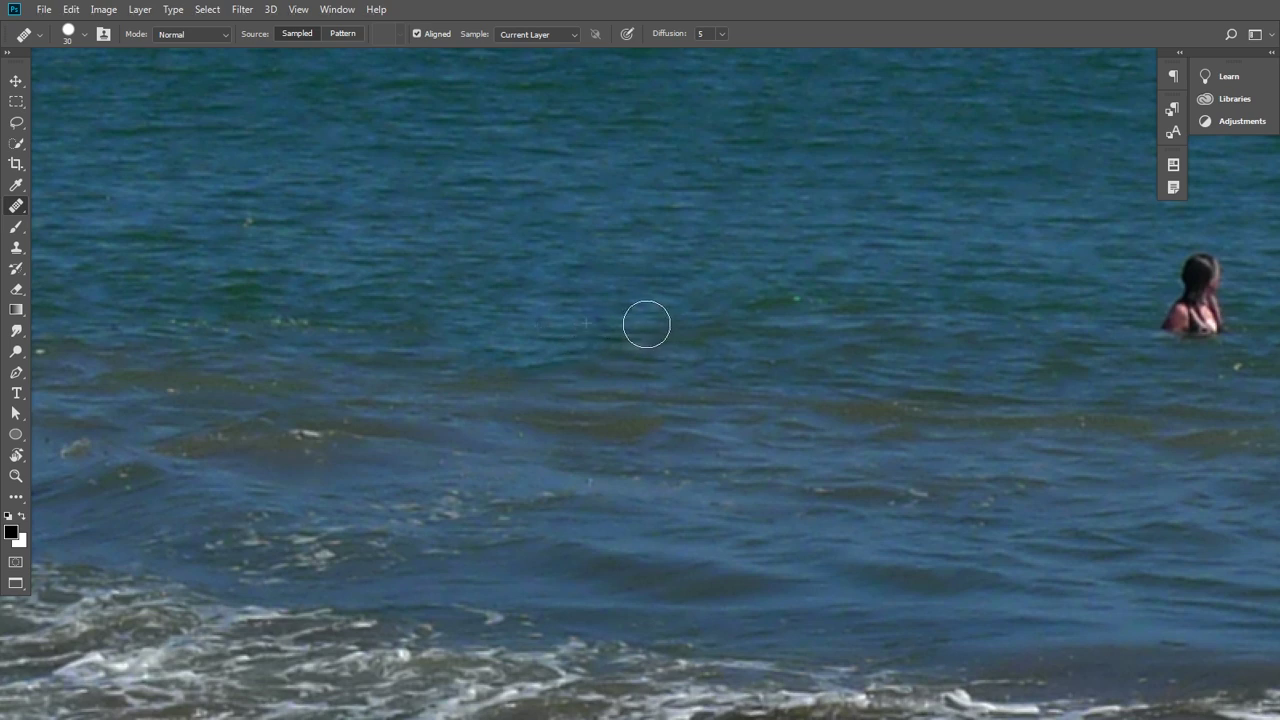
alt+click(704, 324)
alt+click(648, 329)
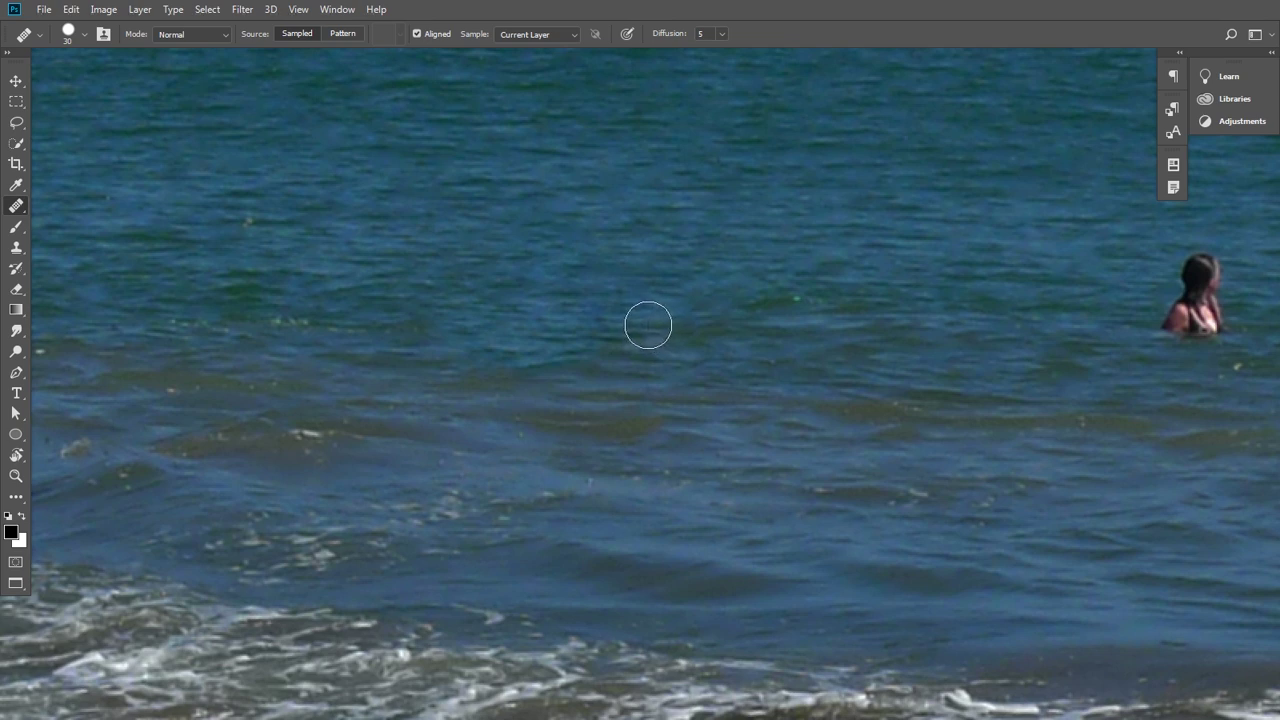
click(648, 326)
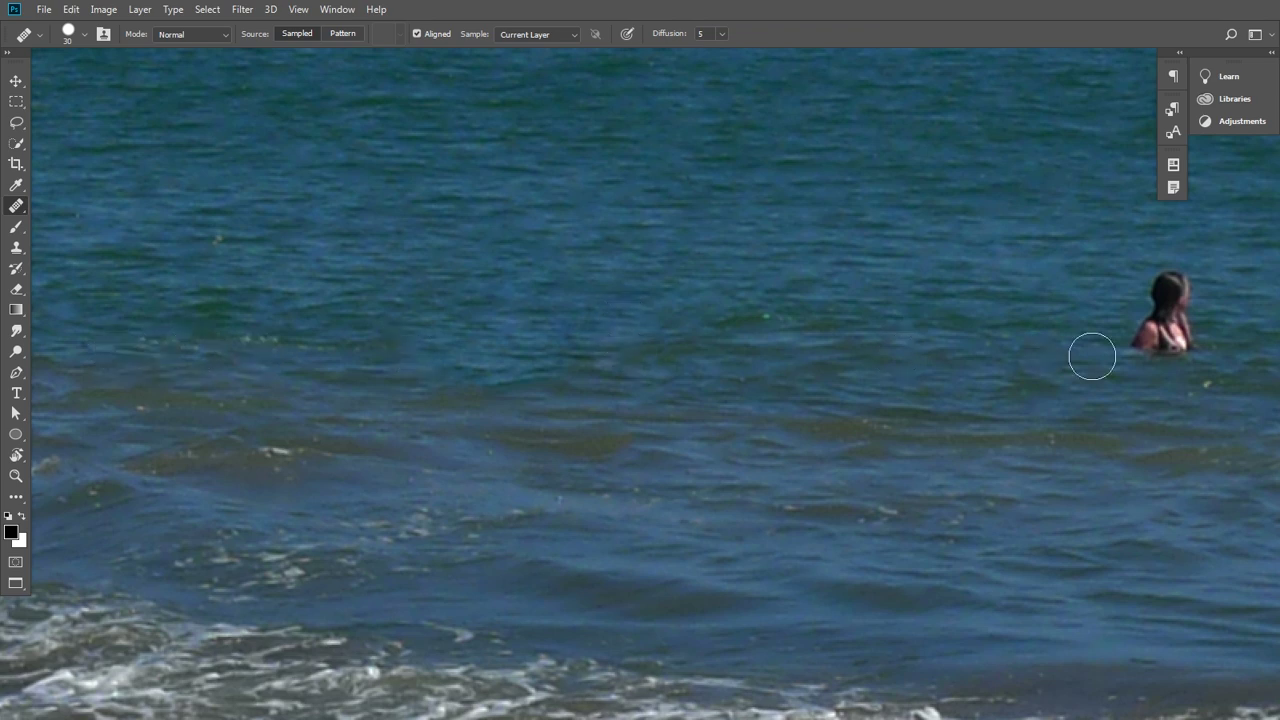
drag(954, 409, 760, 371)
alt+click(744, 380)
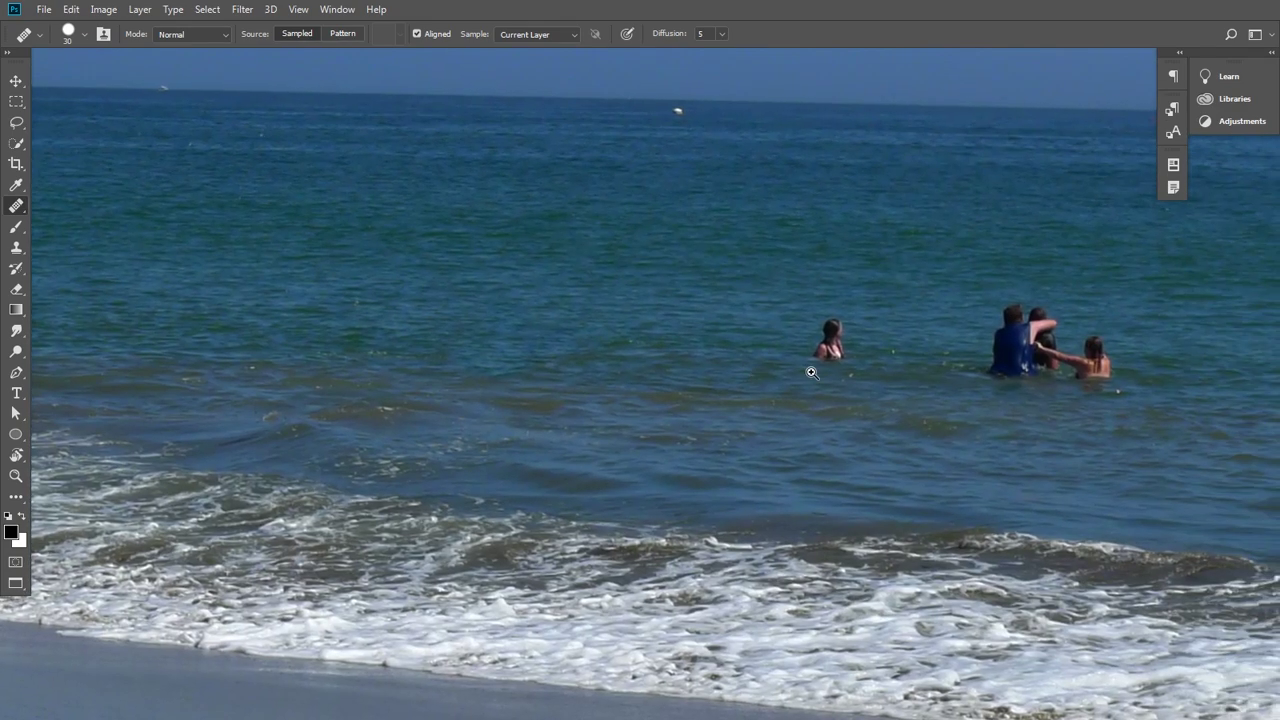
Patch the lone girl with water from the upper left, discarding a first unsatisfying attempt
click(812, 373)
right_click(30, 213)
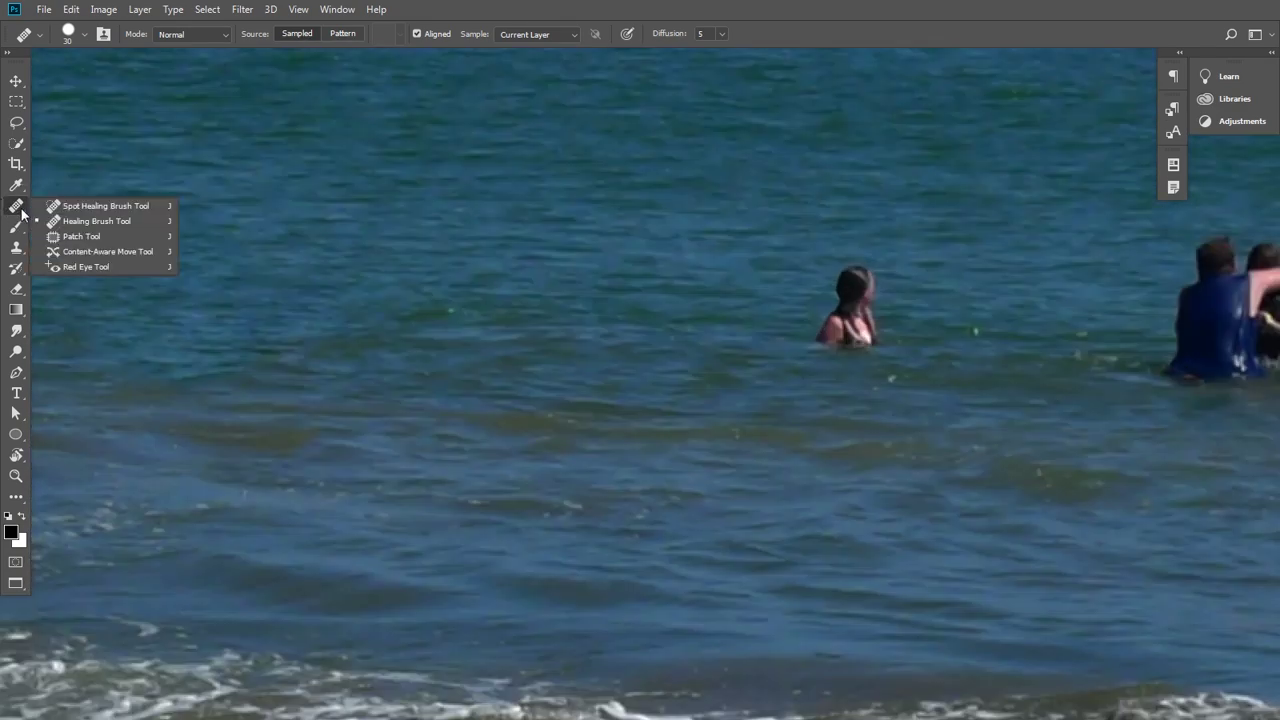
click(70, 236)
drag(700, 329, 462, 331)
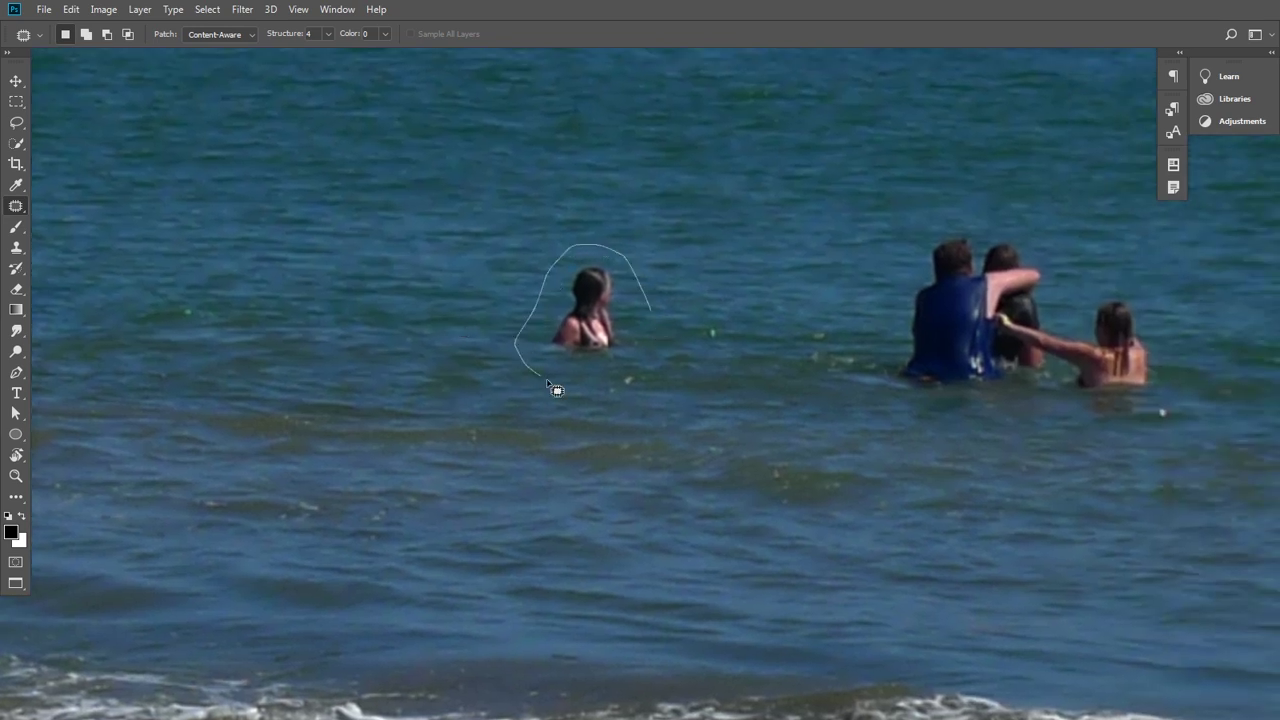
drag(600, 335, 364, 331)
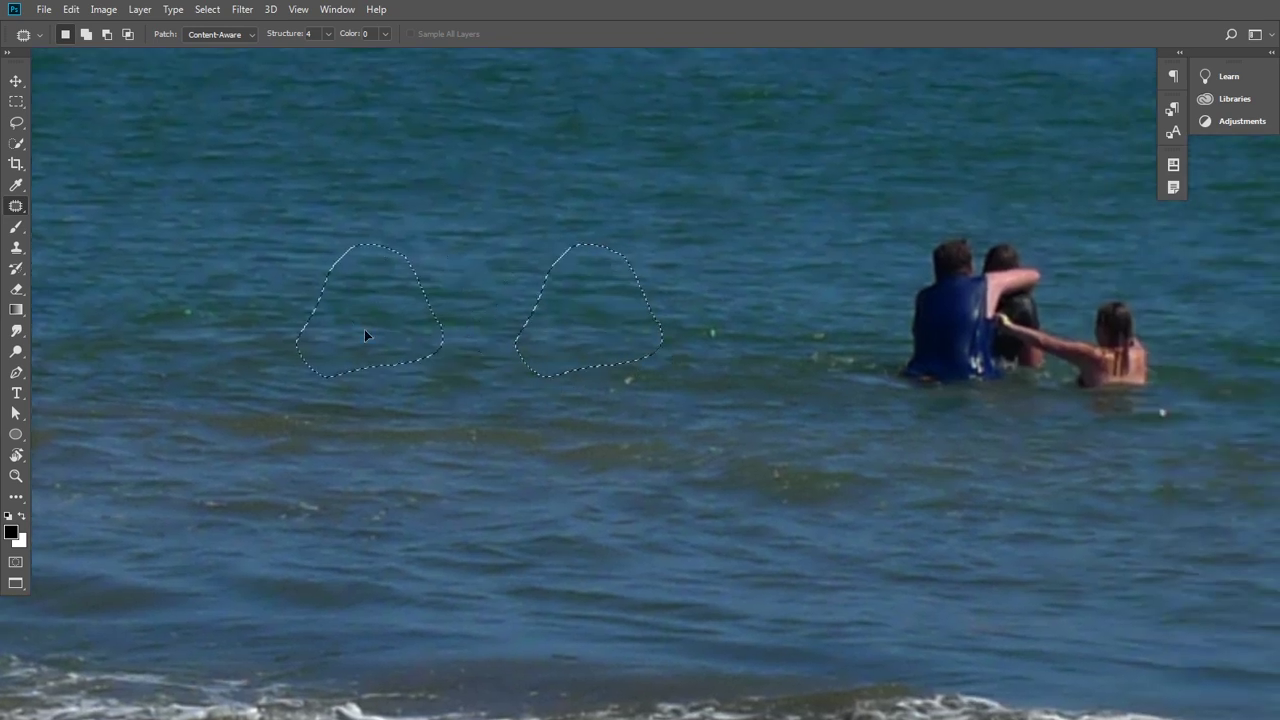
drag(599, 336, 866, 167)
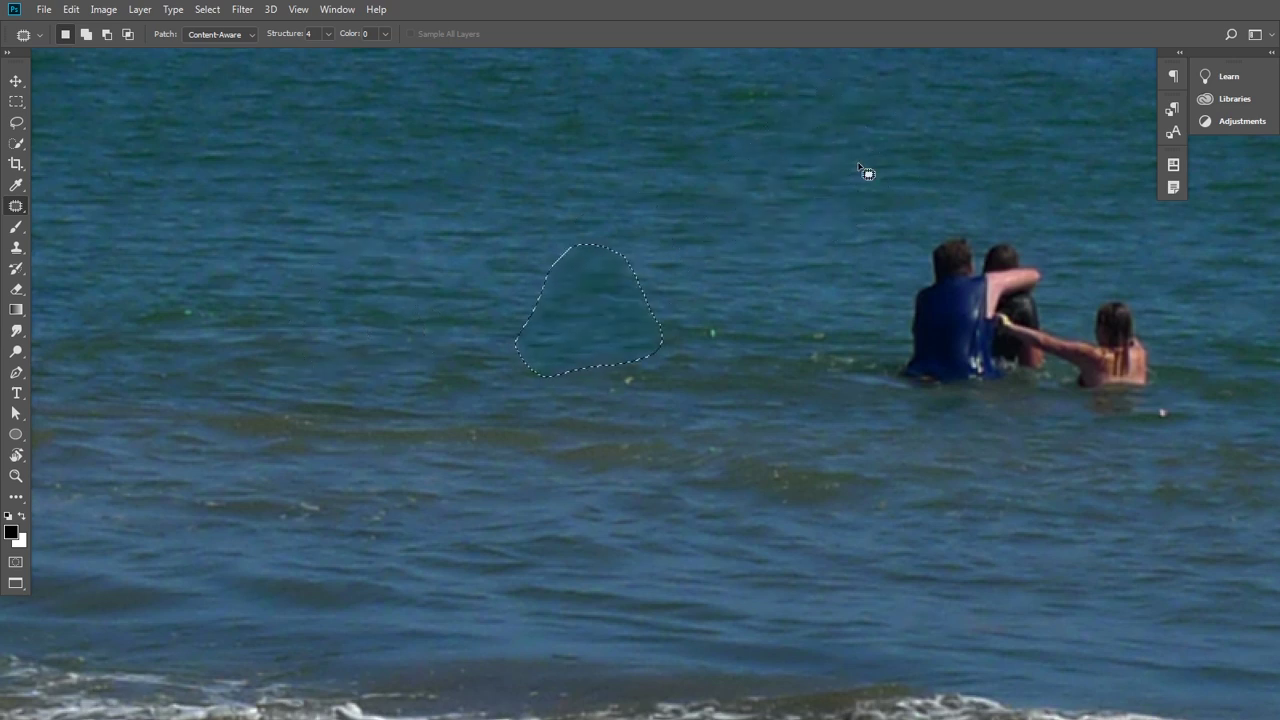
key(ctrl+z)
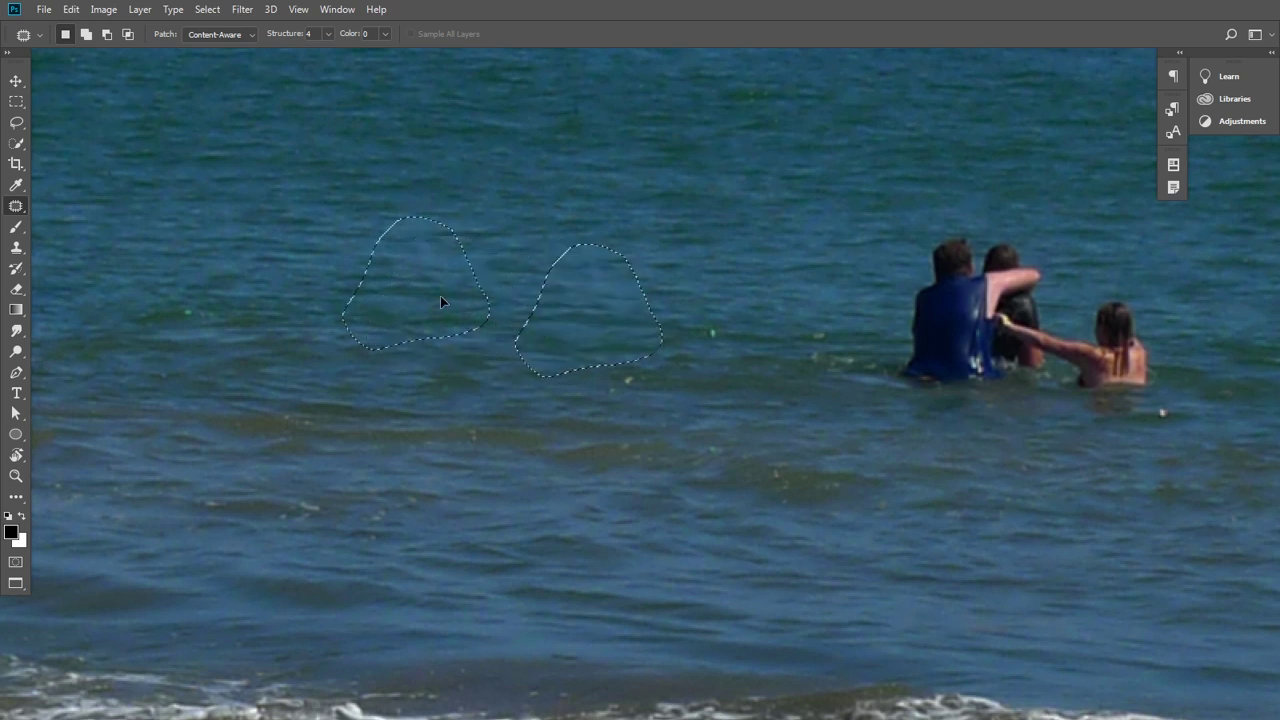
drag(585, 330, 431, 278)
key(ctrl+d)
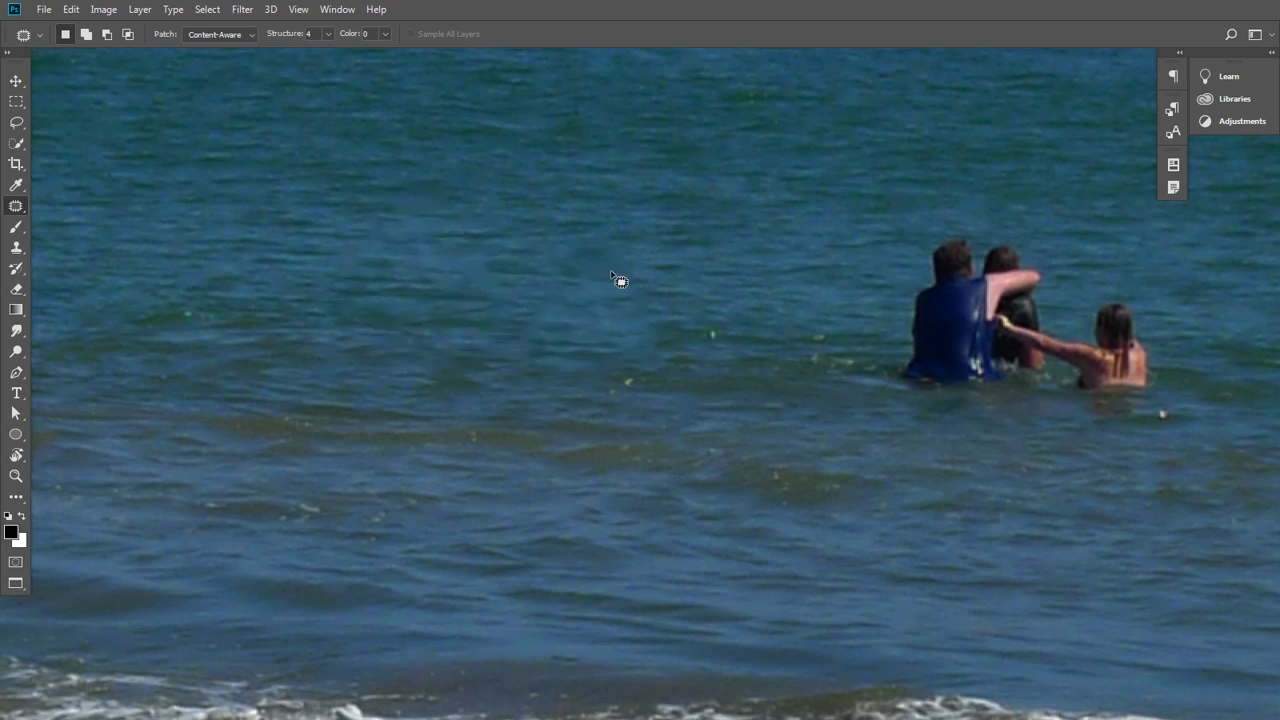
mouse_move(560, 258)
mouse_down()
mouse_move(514, 351)
mouse_move(580, 300)
mouse_move(558, 250)
mouse_move(541, 357)
mouse_up()
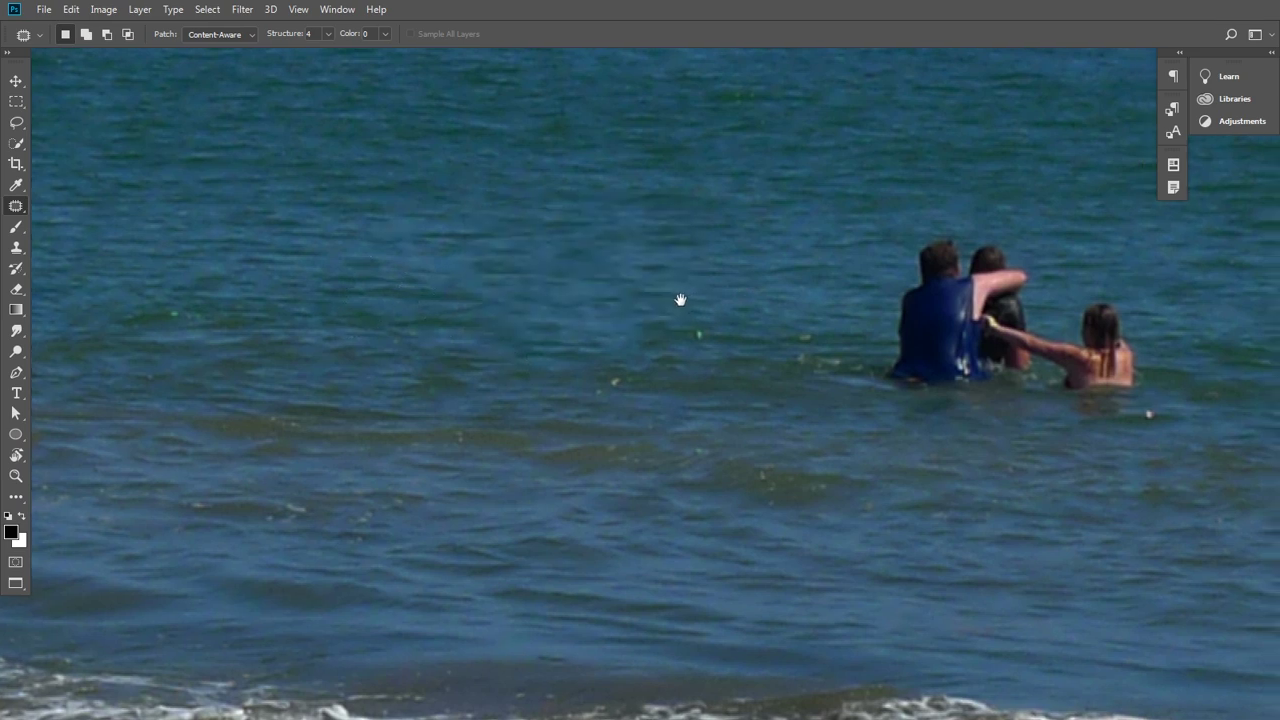
Outline the three swimmers with the Patch tool and drag the selection onto clean water
drag(711, 352, 688, 356)
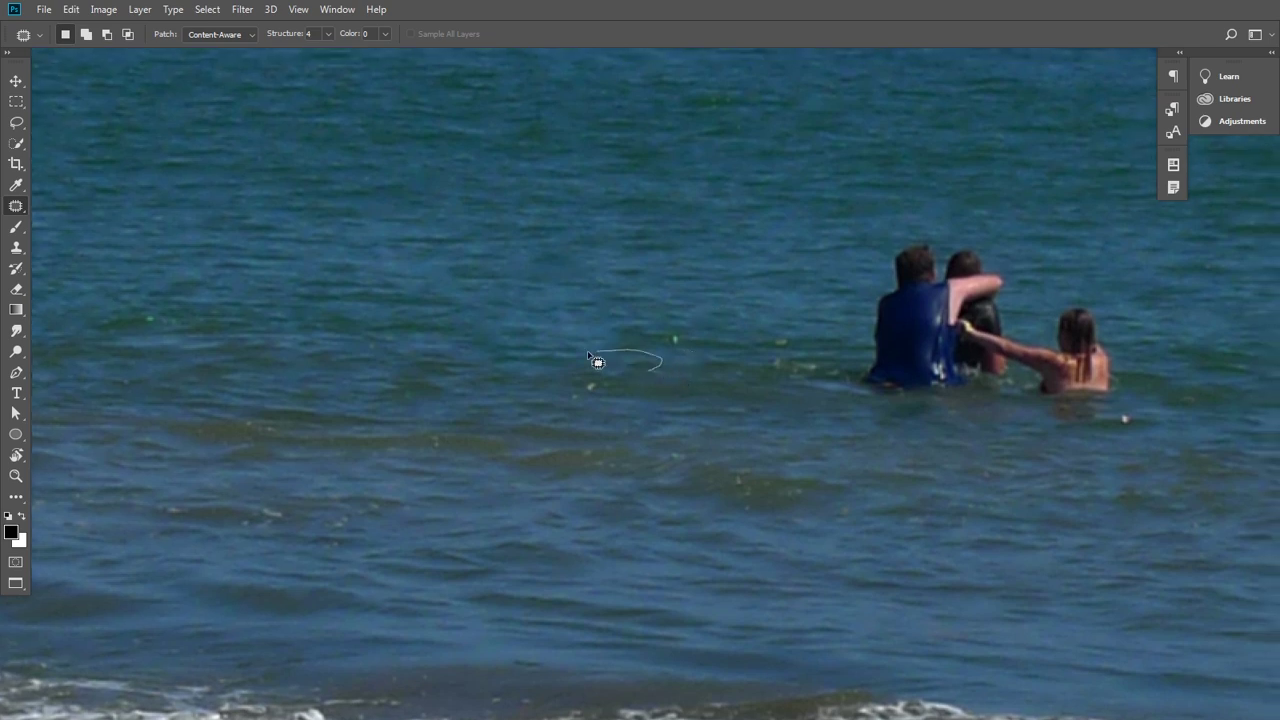
mouse_move(590, 354)
mouse_down()
mouse_move(663, 379)
mouse_move(340, 372)
mouse_up()
drag(743, 391, 454, 374)
mouse_move(834, 359)
mouse_down()
mouse_move(772, 378)
mouse_move(776, 303)
mouse_move(695, 311)
mouse_up()
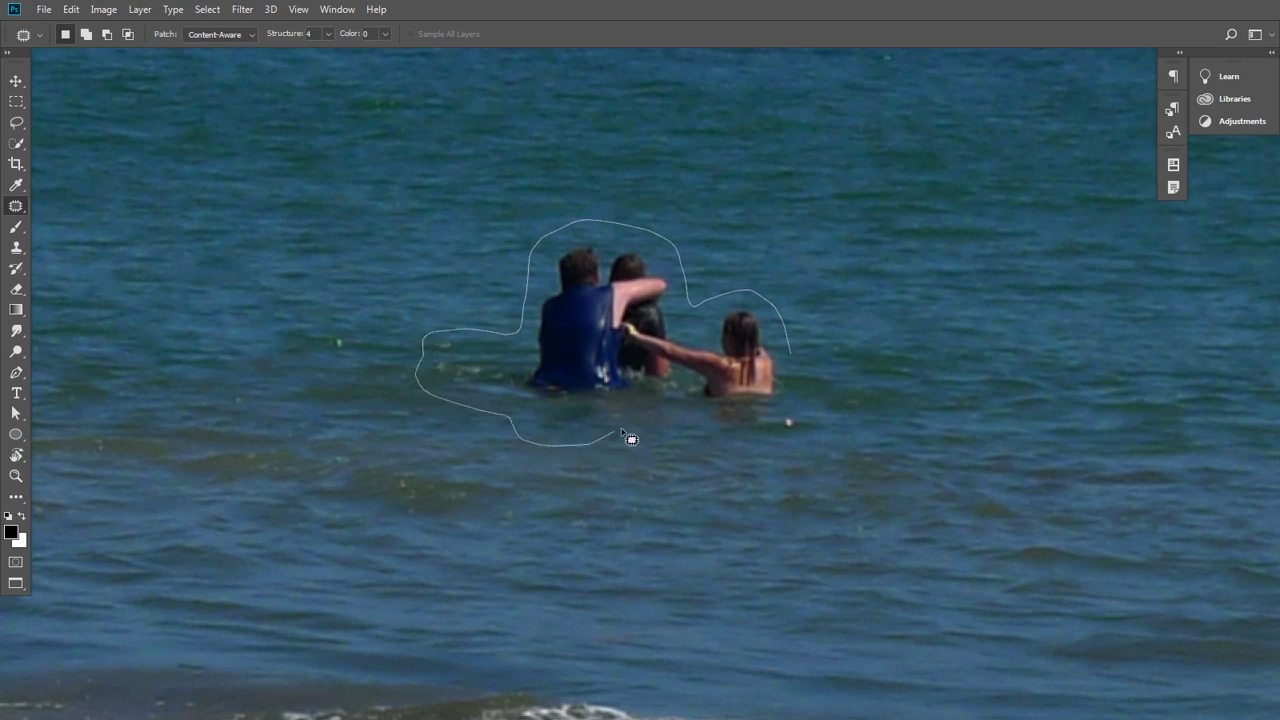
drag(810, 367, 795, 360)
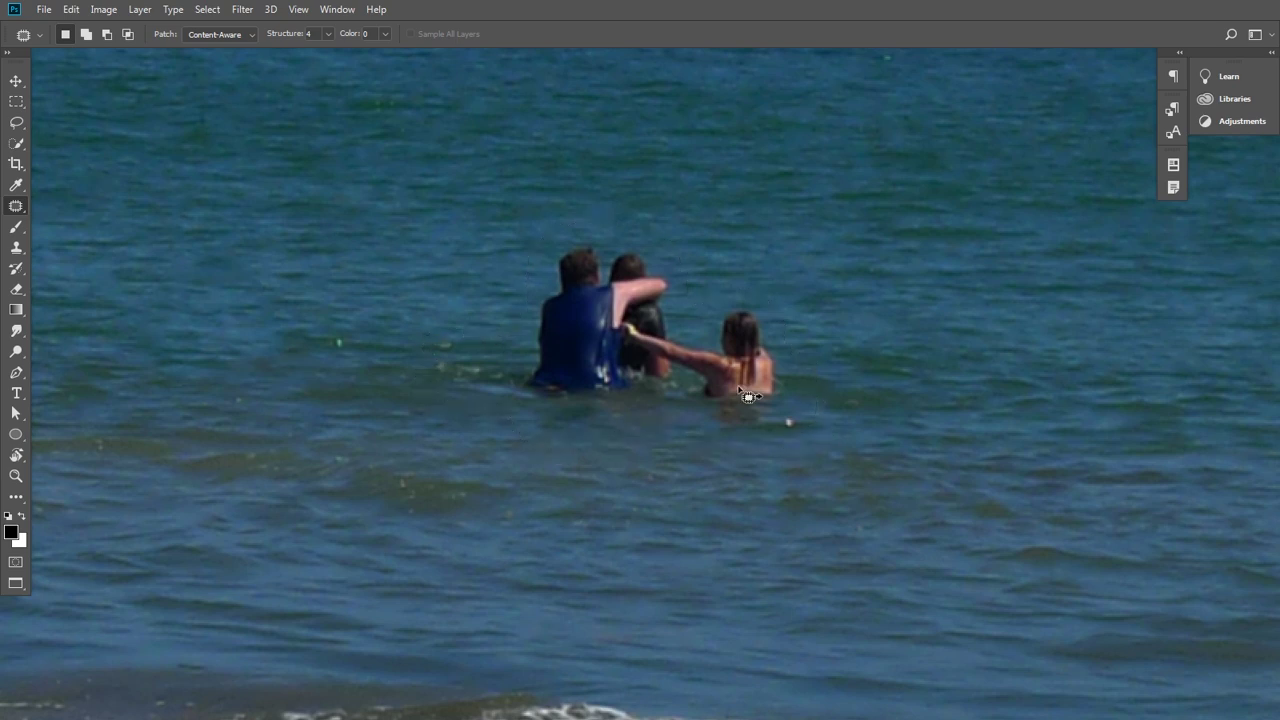
mouse_move(643, 369)
mouse_down()
mouse_move(433, 381)
mouse_move(888, 310)
mouse_up()
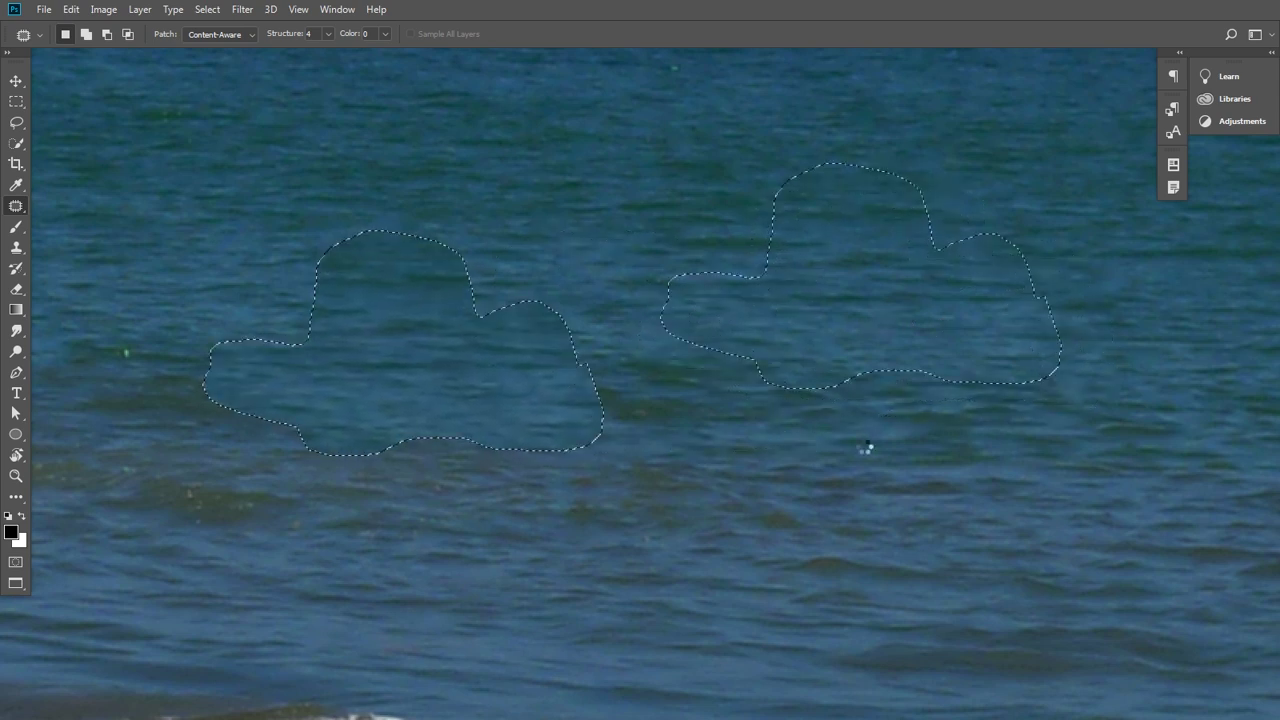
Patch two faint swimmer traces in the water with nearby clean water
key(ctrl+d)
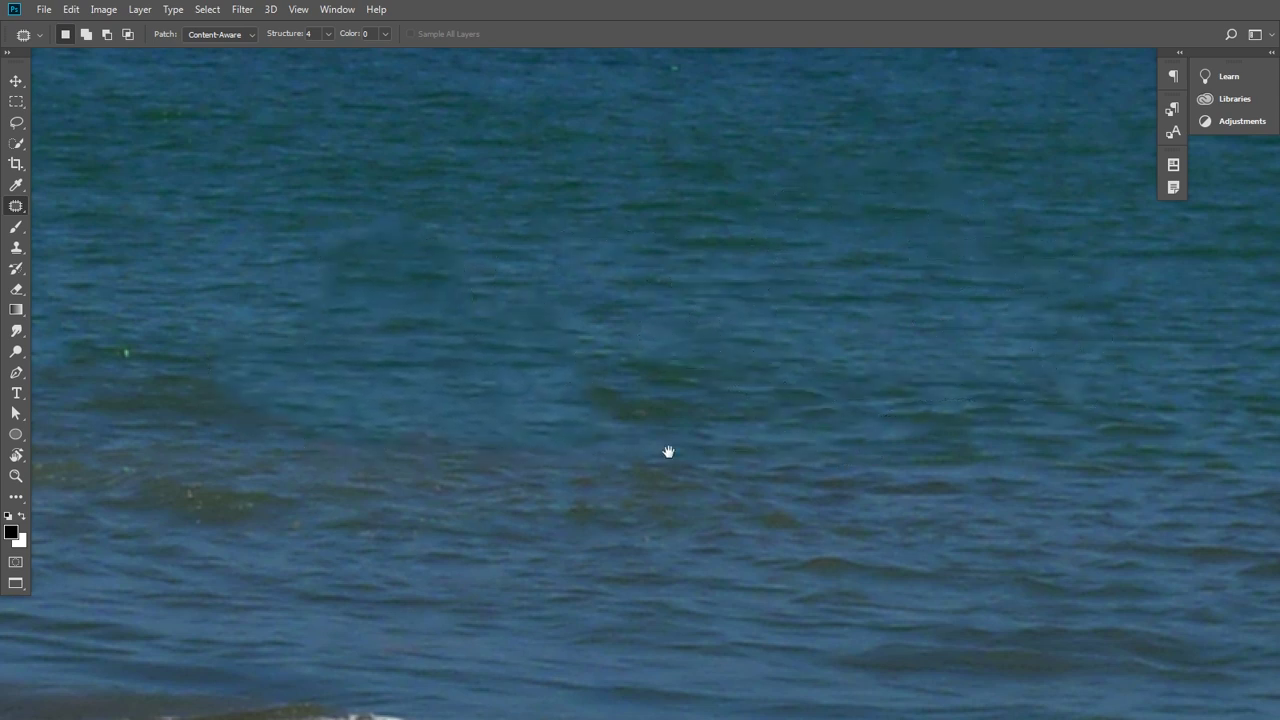
drag(668, 451, 894, 434)
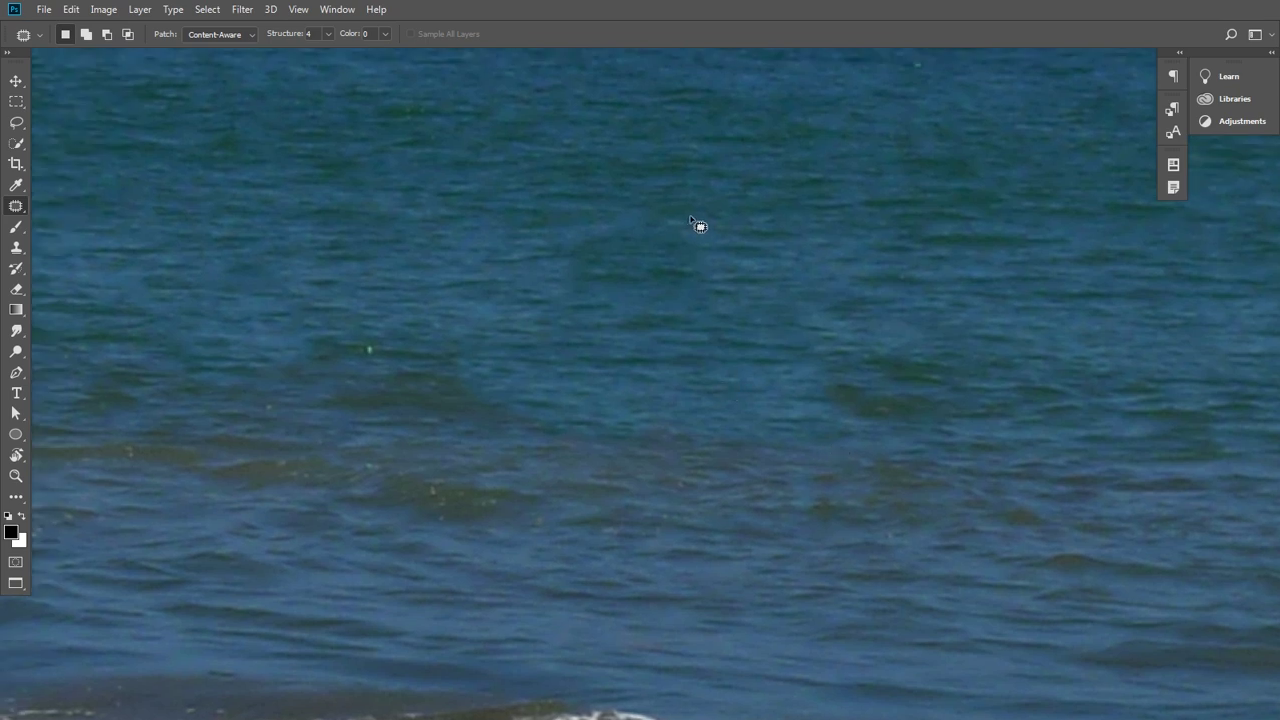
drag(697, 214, 657, 201)
drag(717, 239, 716, 222)
drag(886, 234, 888, 236)
key(ctrl+d)
drag(548, 268, 564, 310)
drag(620, 277, 630, 235)
drag(557, 260, 420, 260)
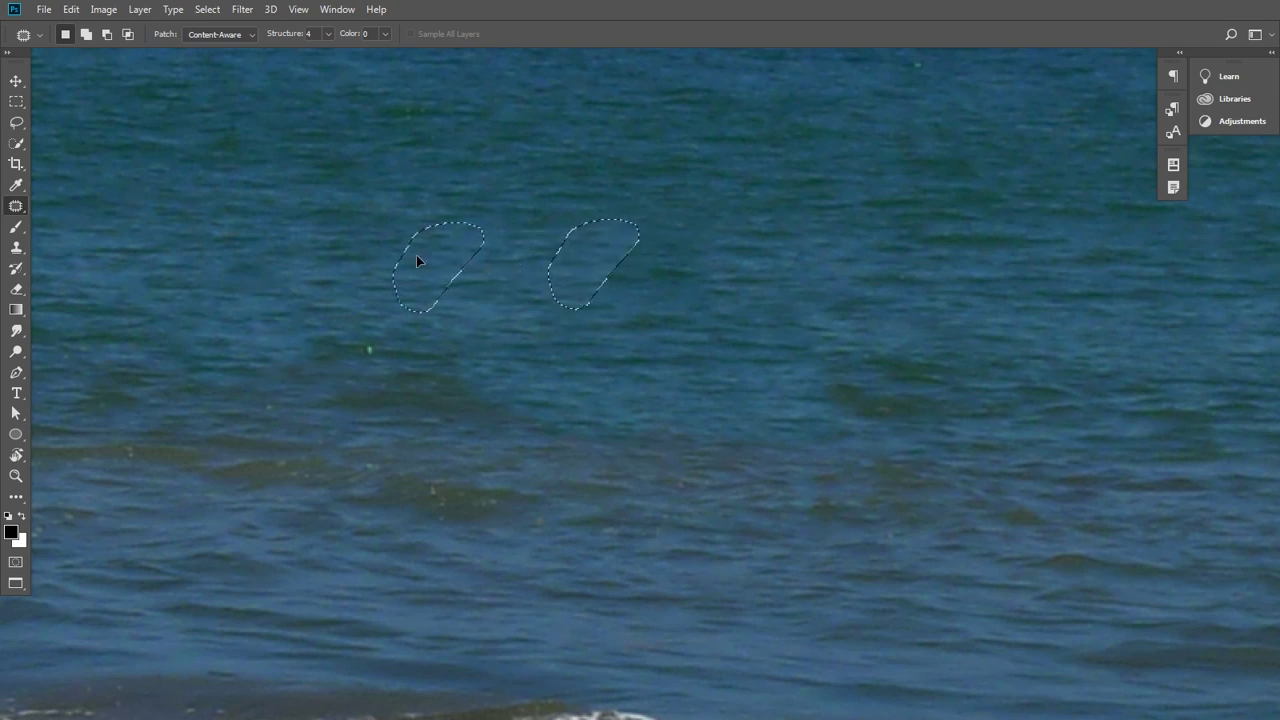
key(ctrl+d)
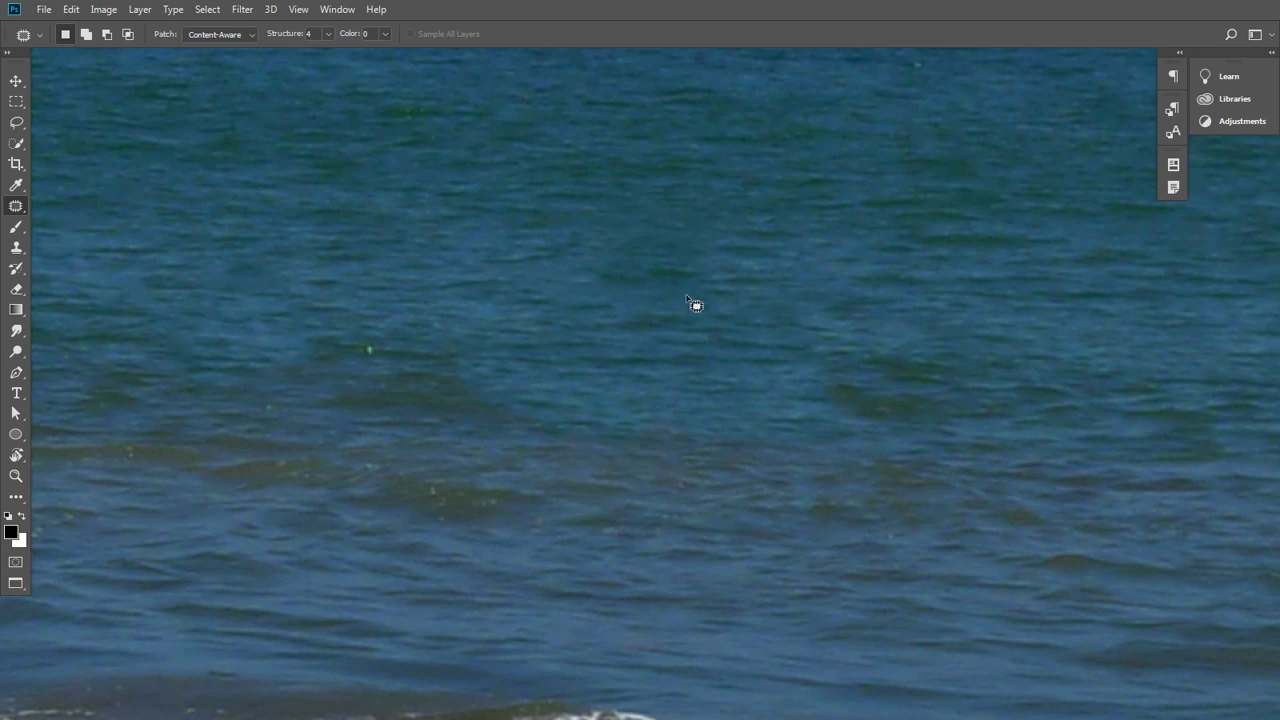
Zoom in on the water and patch the remaining streaks with water from either side
key(ctrl+minus)
key(ctrl+minus)
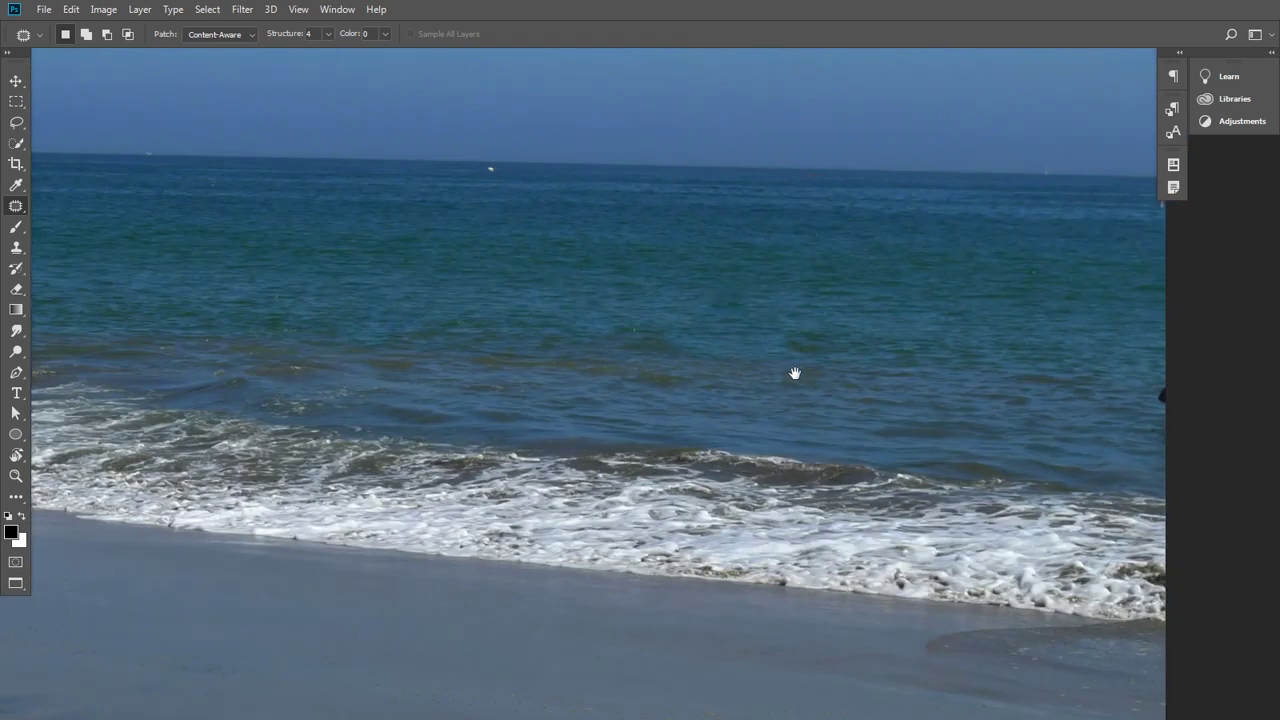
drag(795, 373, 811, 290)
ctrl+click(794, 322)
ctrl+click(801, 325)
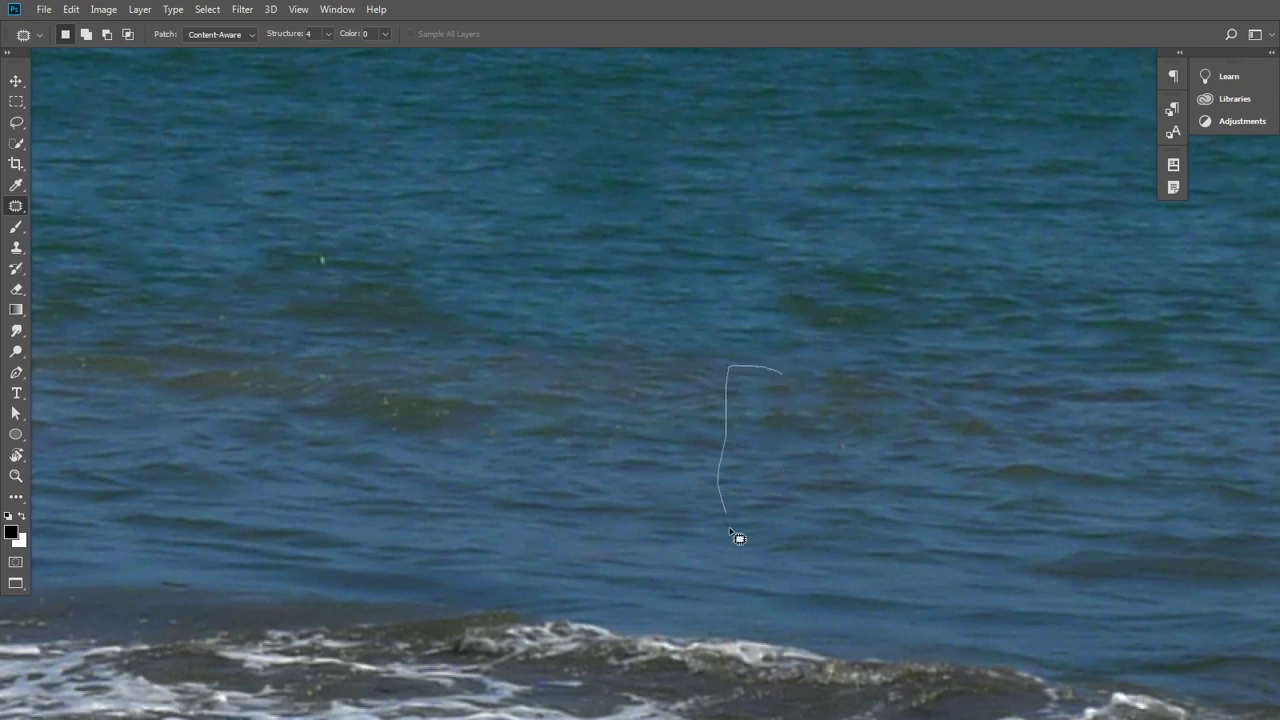
drag(734, 376, 728, 368)
drag(745, 434, 659, 434)
key(ctrl+d)
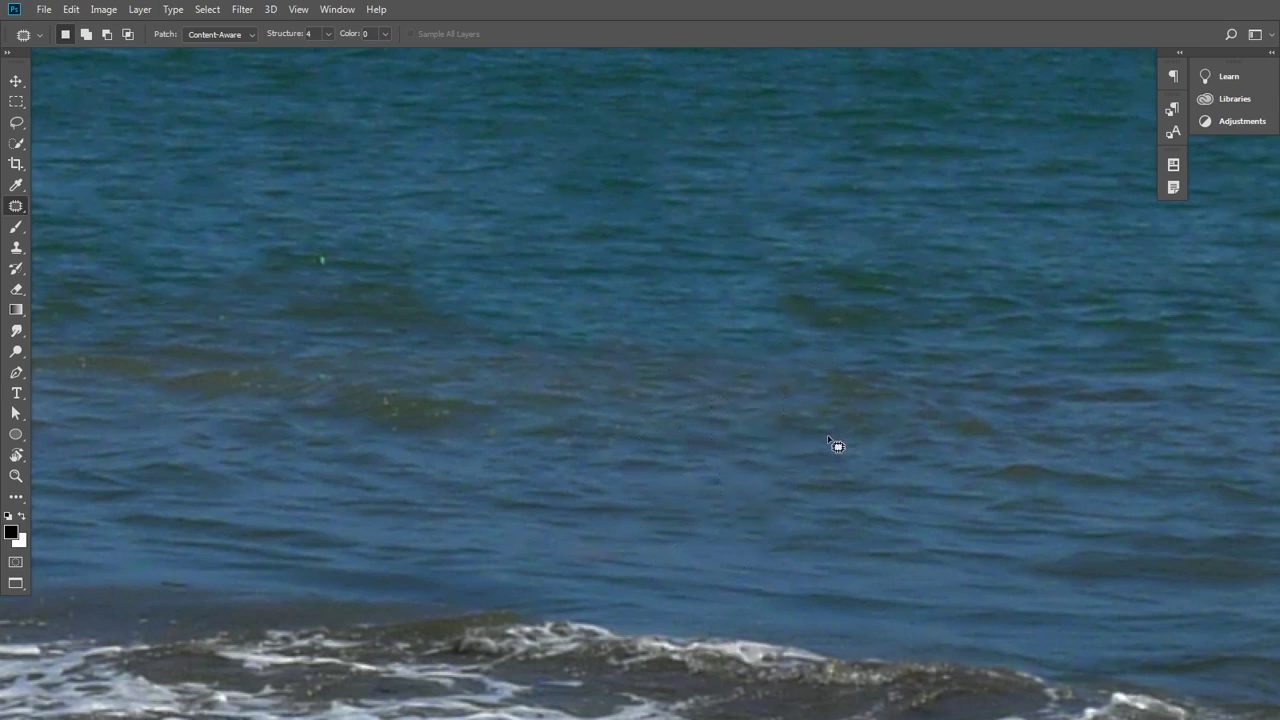
mouse_move(770, 362)
mouse_down()
mouse_move(760, 449)
mouse_move(874, 449)
mouse_up()
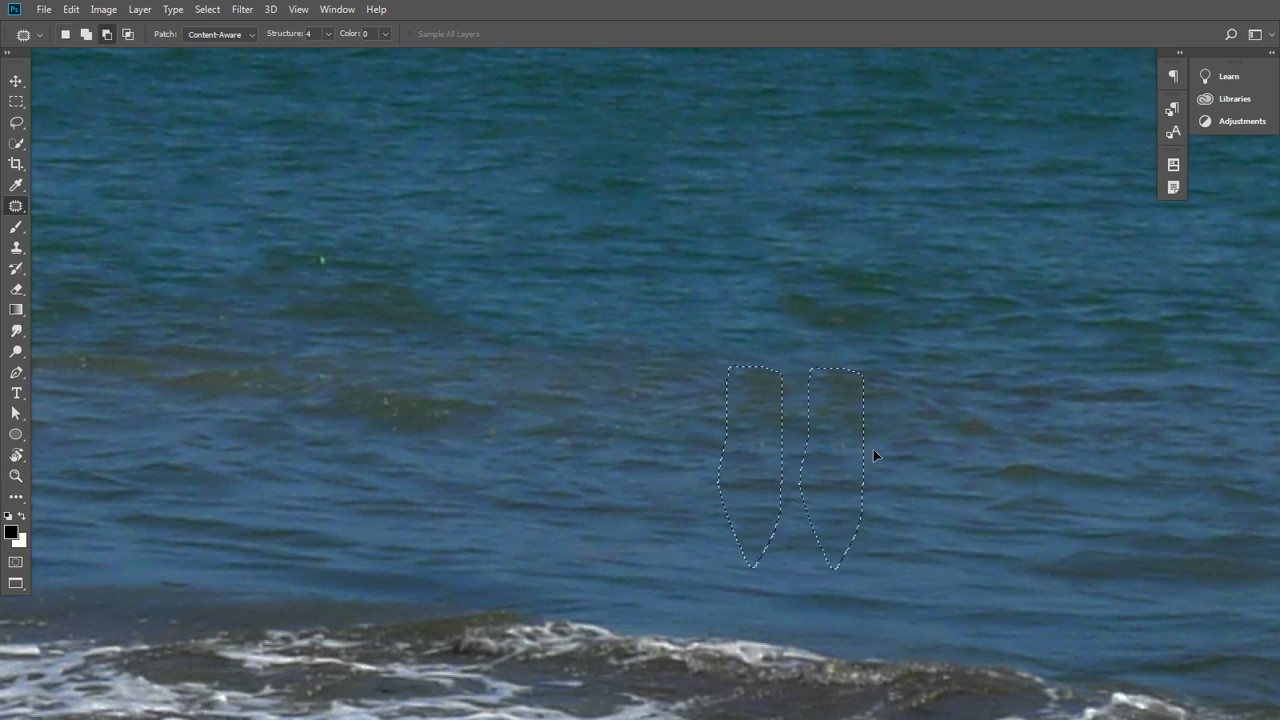
Patch the dark object at the photo's right edge with water
scroll(970, 448, down, 2)
scroll(886, 440, down, 3)
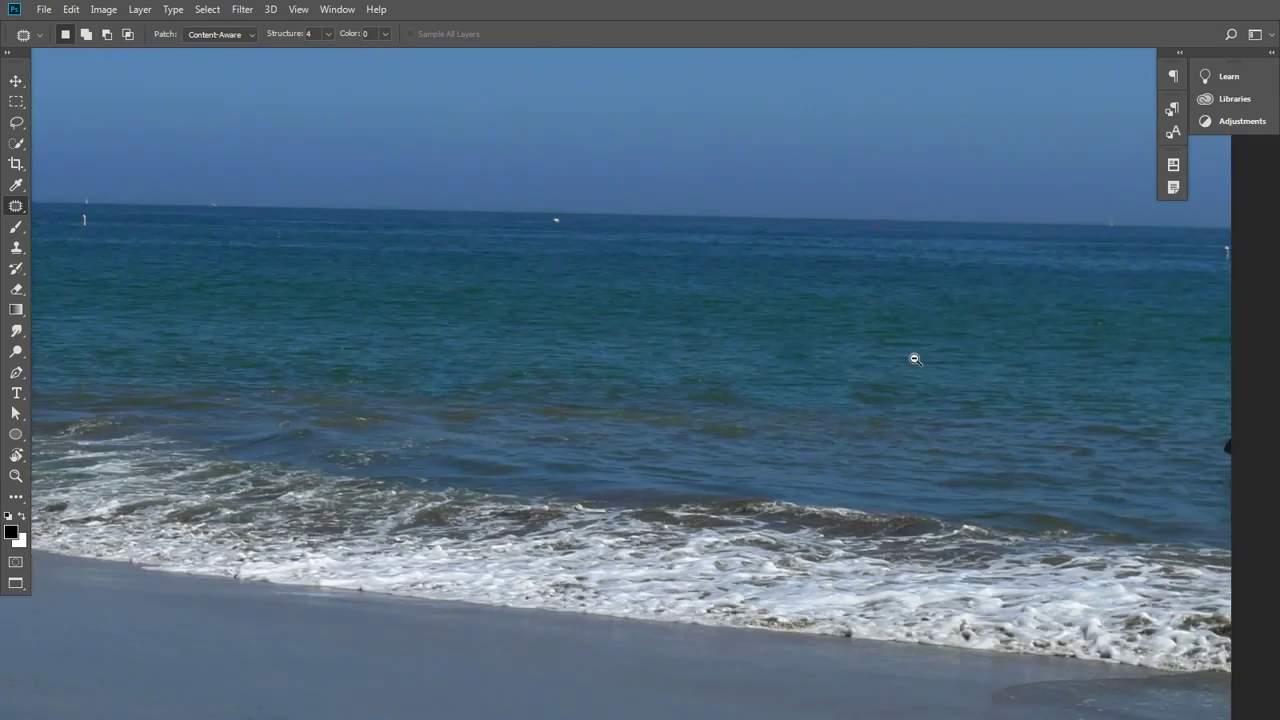
scroll(911, 357, down, 2)
drag(934, 357, 687, 336)
scroll(877, 380, up, 1)
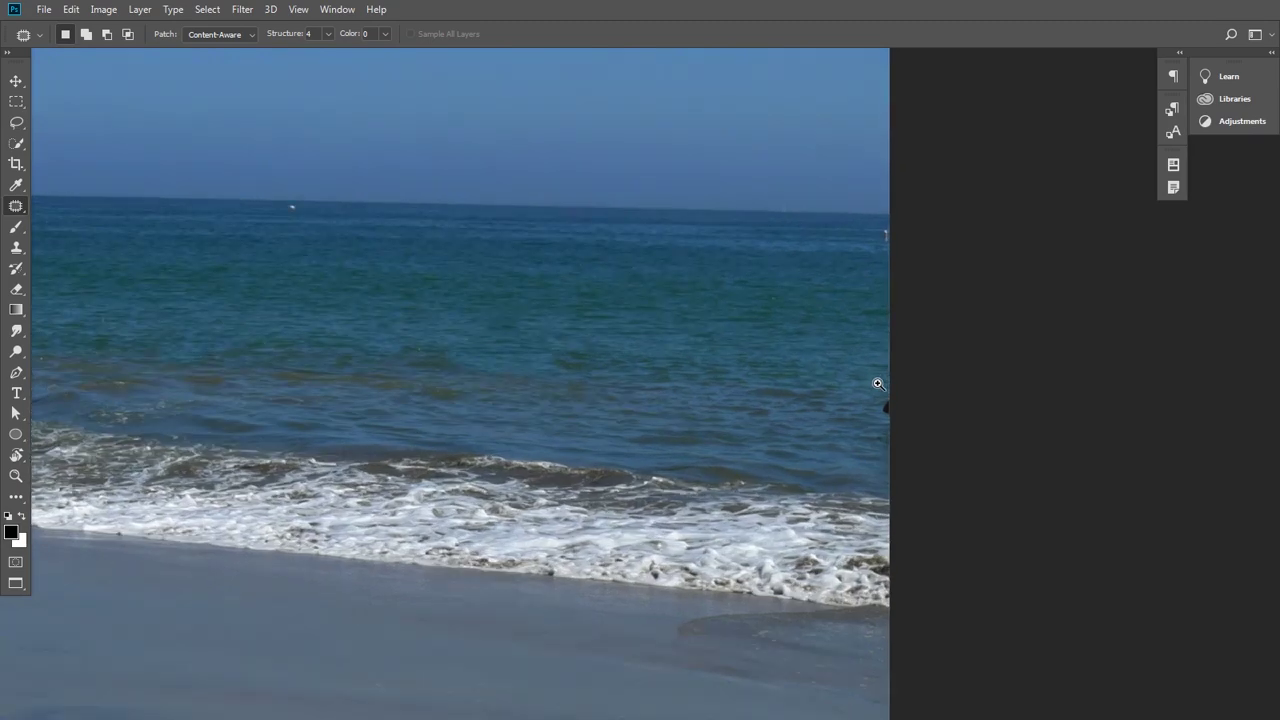
scroll(877, 380, up, 2)
scroll(860, 384, up, 2)
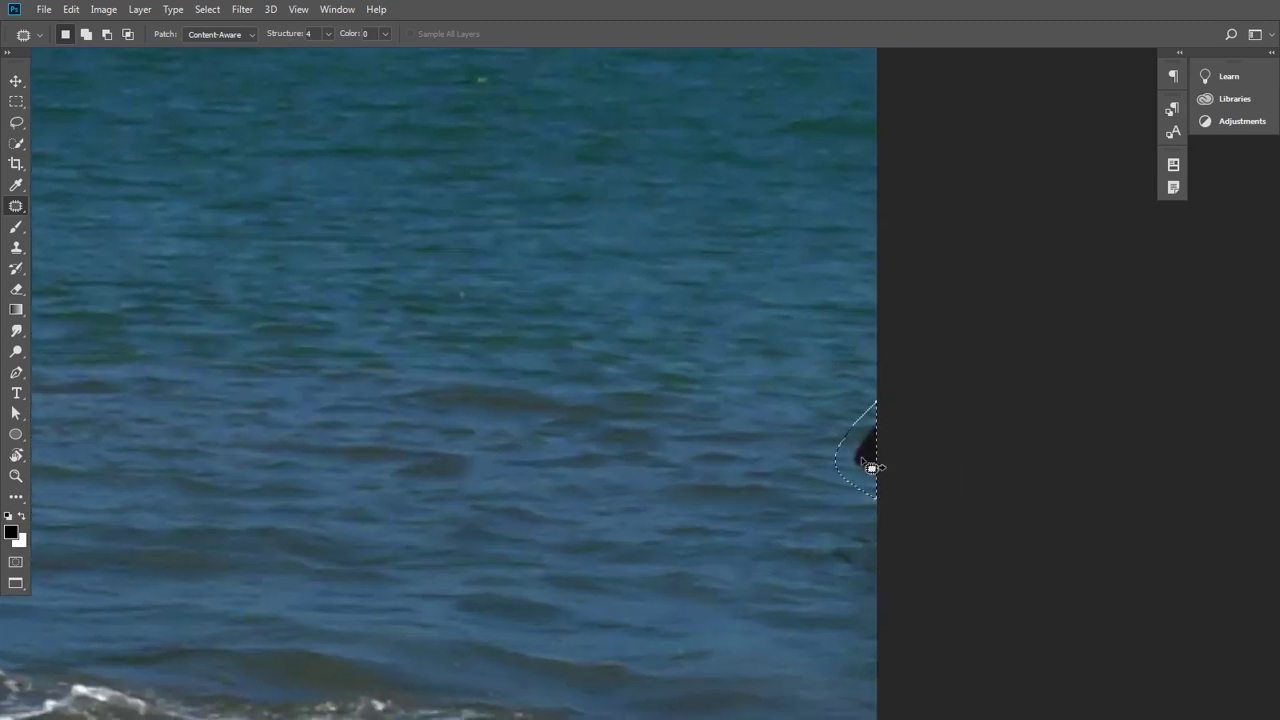
drag(869, 466, 848, 330)
key(ctrl+d)
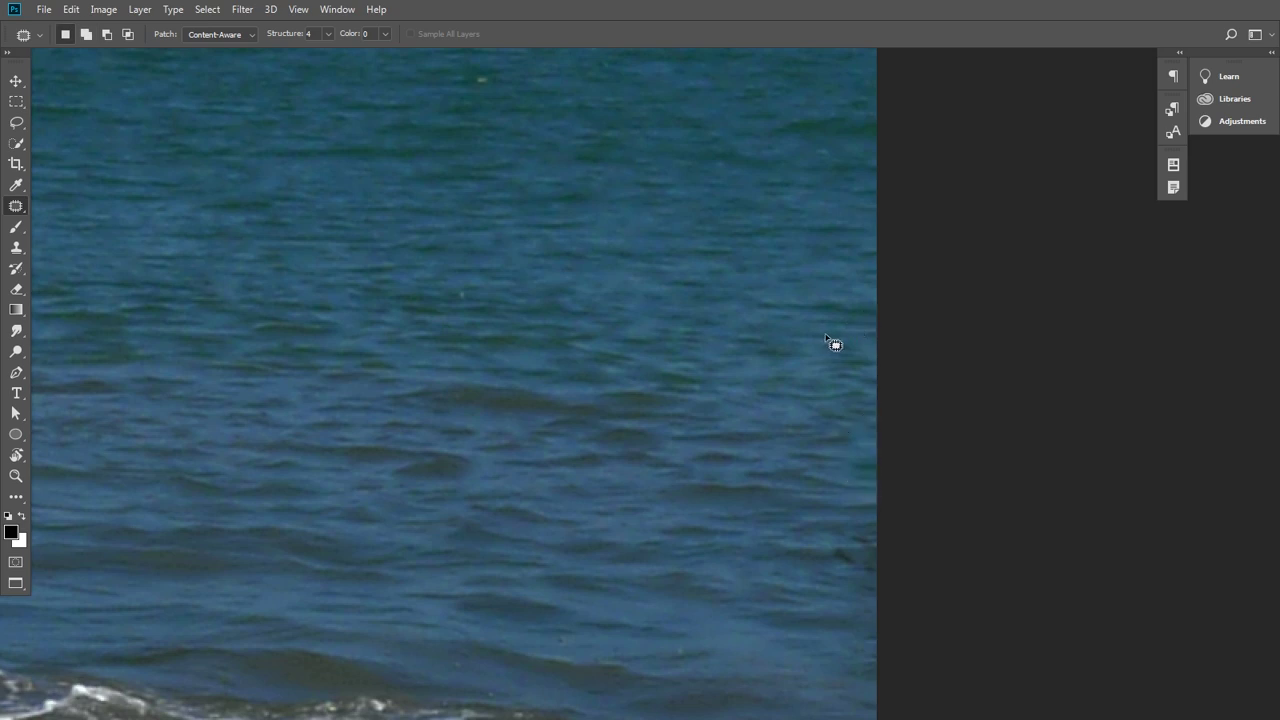
Compare the edge before and after patching, then view the beach and surf
key(ctrl+z)
key(ctrl+shift+z)
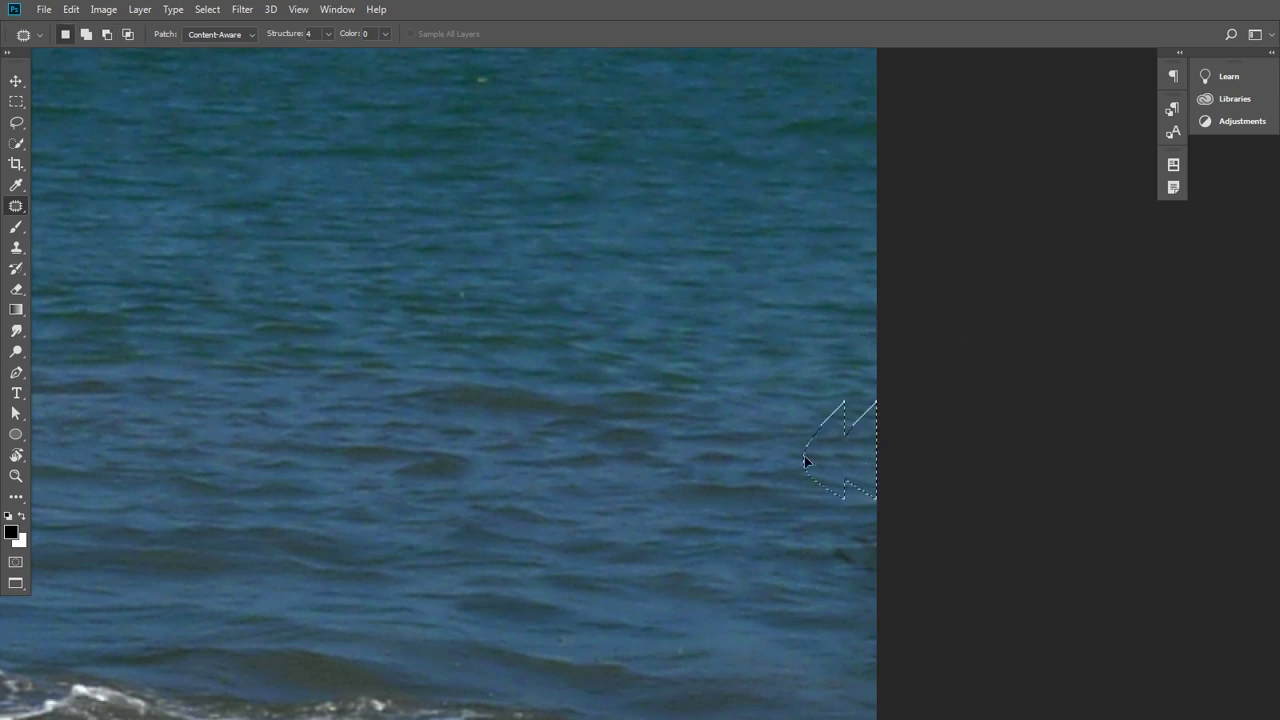
key(ctrl+shift+z)
mouse_move(773, 300)
mouse_down()
mouse_move(491, 320)
mouse_move(711, 306)
mouse_move(592, 356)
mouse_move(621, 413)
mouse_move(727, 401)
mouse_up()
scroll(600, 420, up, 5)
scroll(709, 374, down, 5)
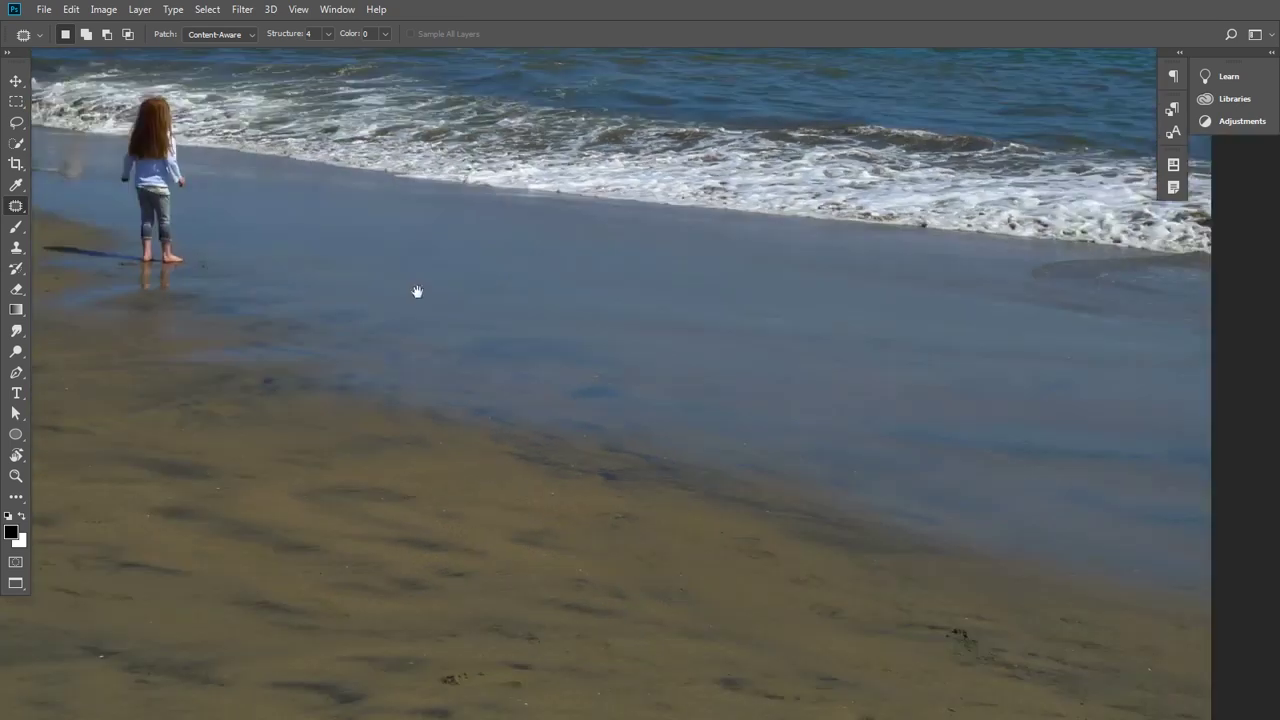
Zoom in and position the girl and the reflection to her left in view
drag(417, 291, 660, 297)
scroll(600, 343, up, 2)
scroll(462, 286, up, 2)
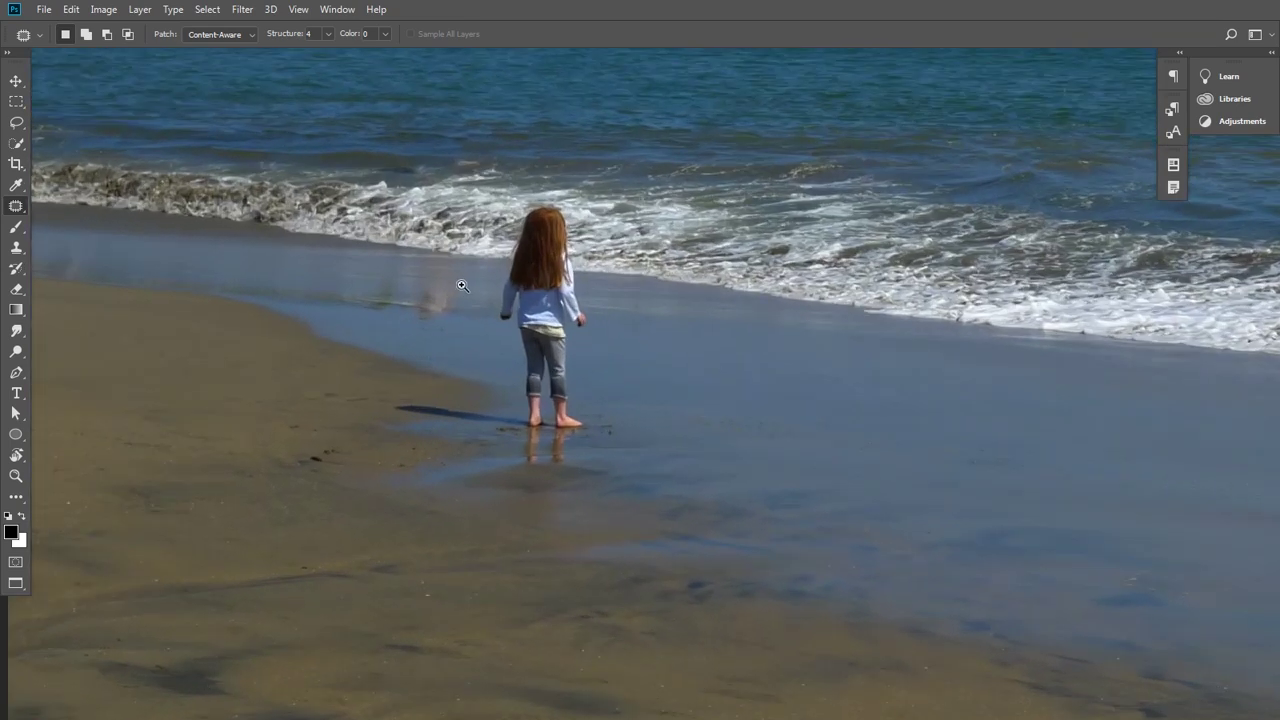
scroll(474, 290, up, 2)
scroll(466, 289, up, 1)
scroll(490, 305, up, 3)
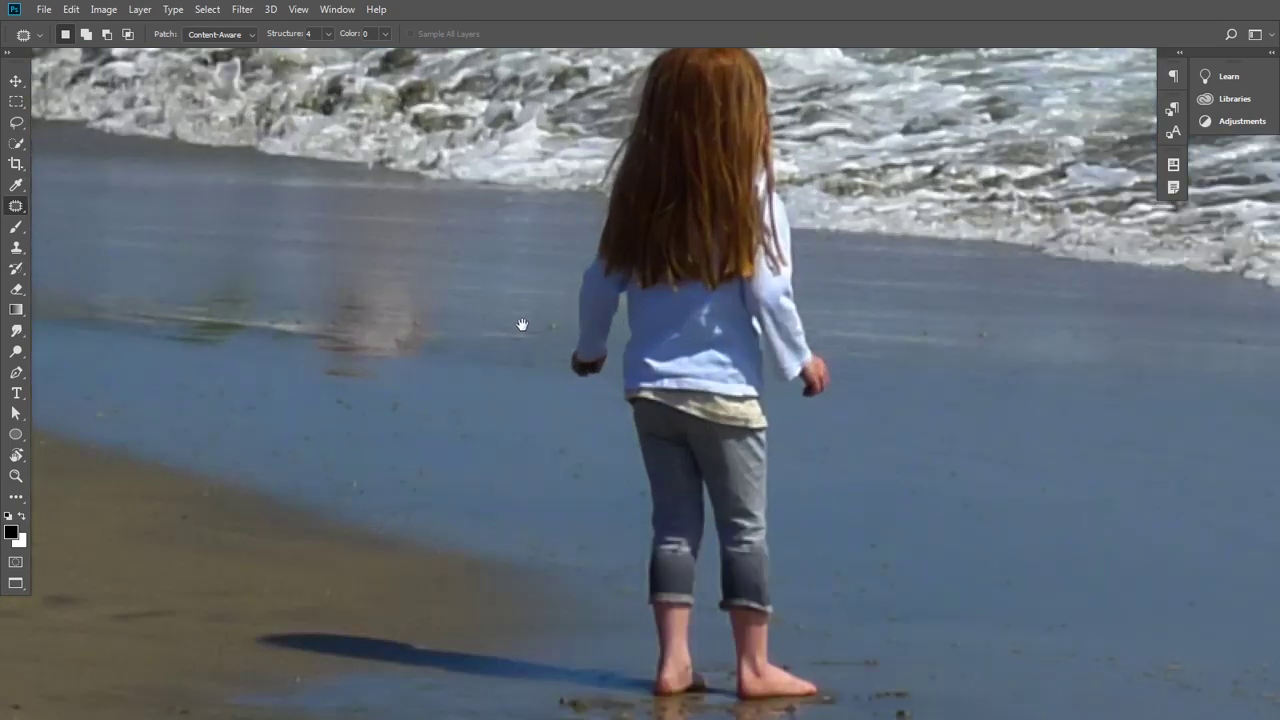
scroll(530, 318, up, 2)
mouse_move(537, 314)
mouse_down()
mouse_move(558, 302)
mouse_move(553, 344)
mouse_up()
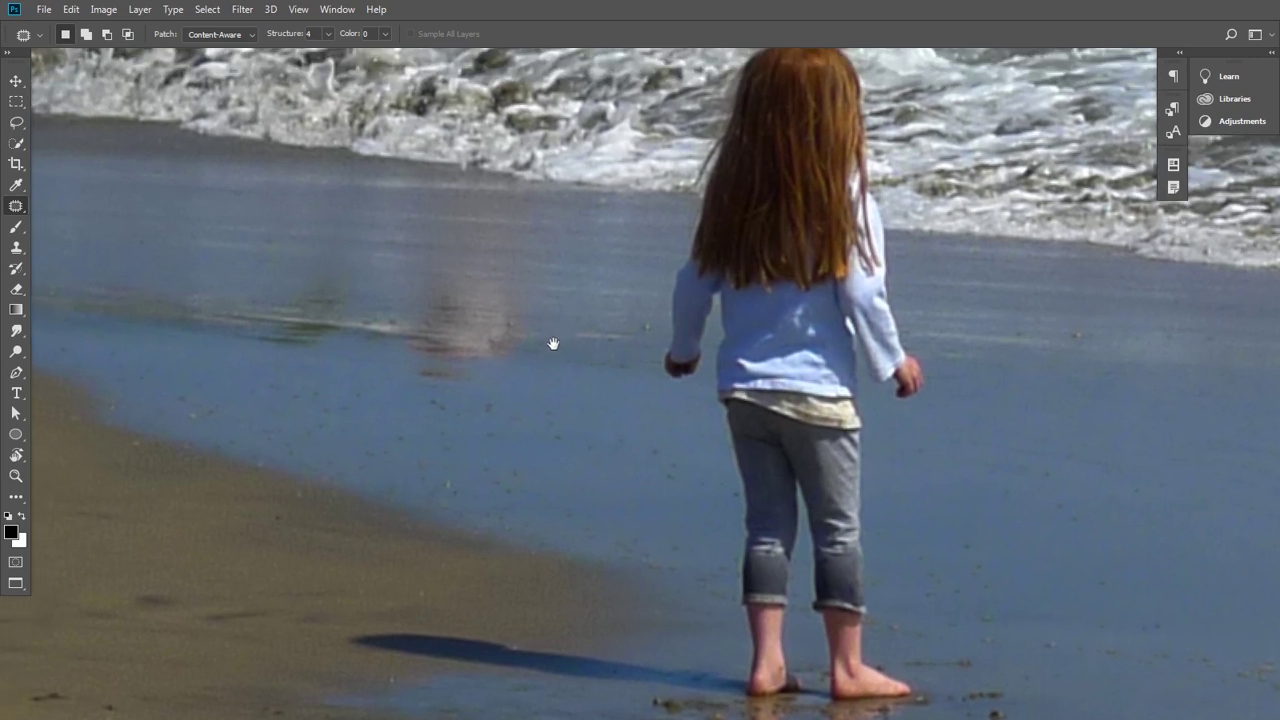
Try an enlarged Spot Healing Brush on the reflection streak, then undo it
right_click(20, 207)
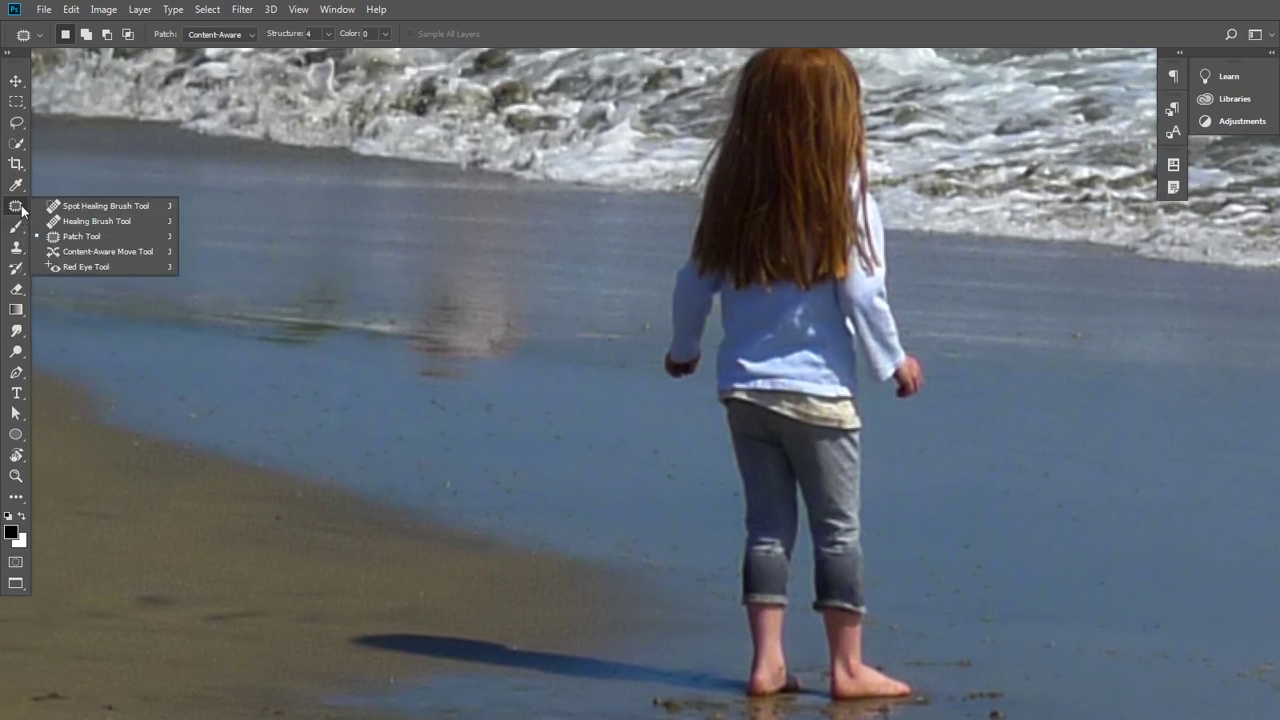
click(80, 208)
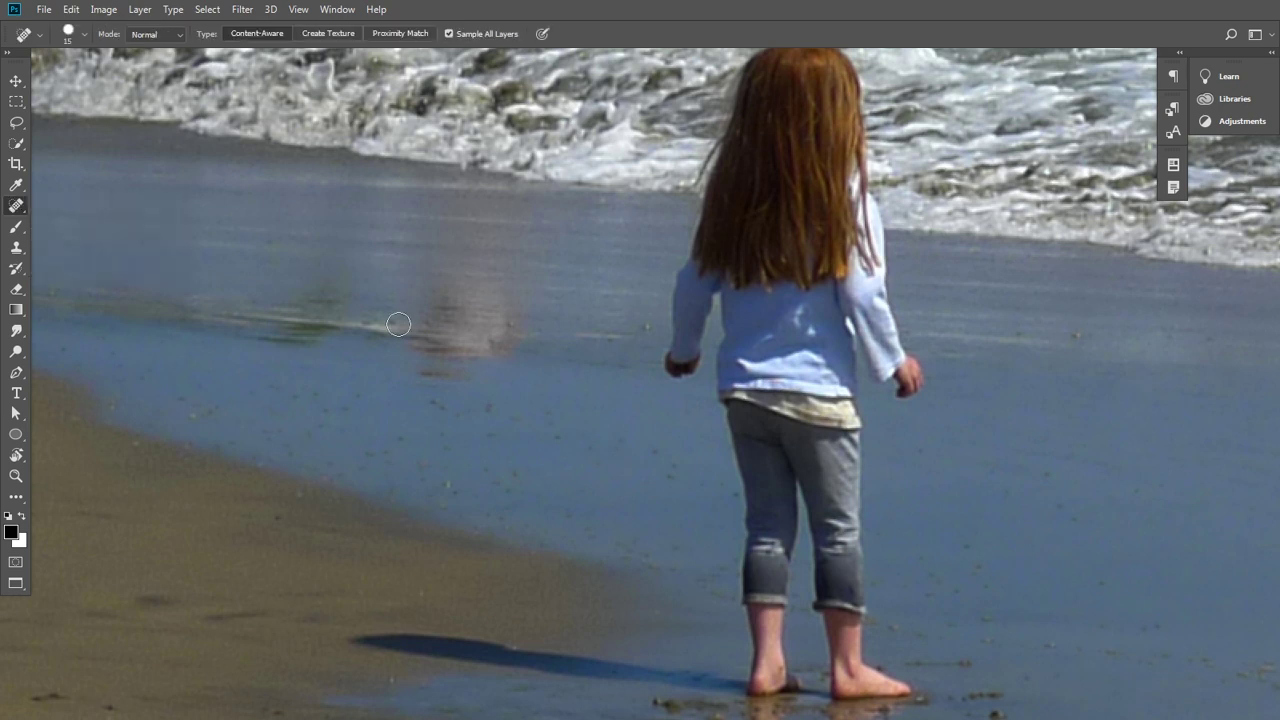
key(bracketright)
key(bracketright)
key(bracketright)
drag(320, 324, 274, 325)
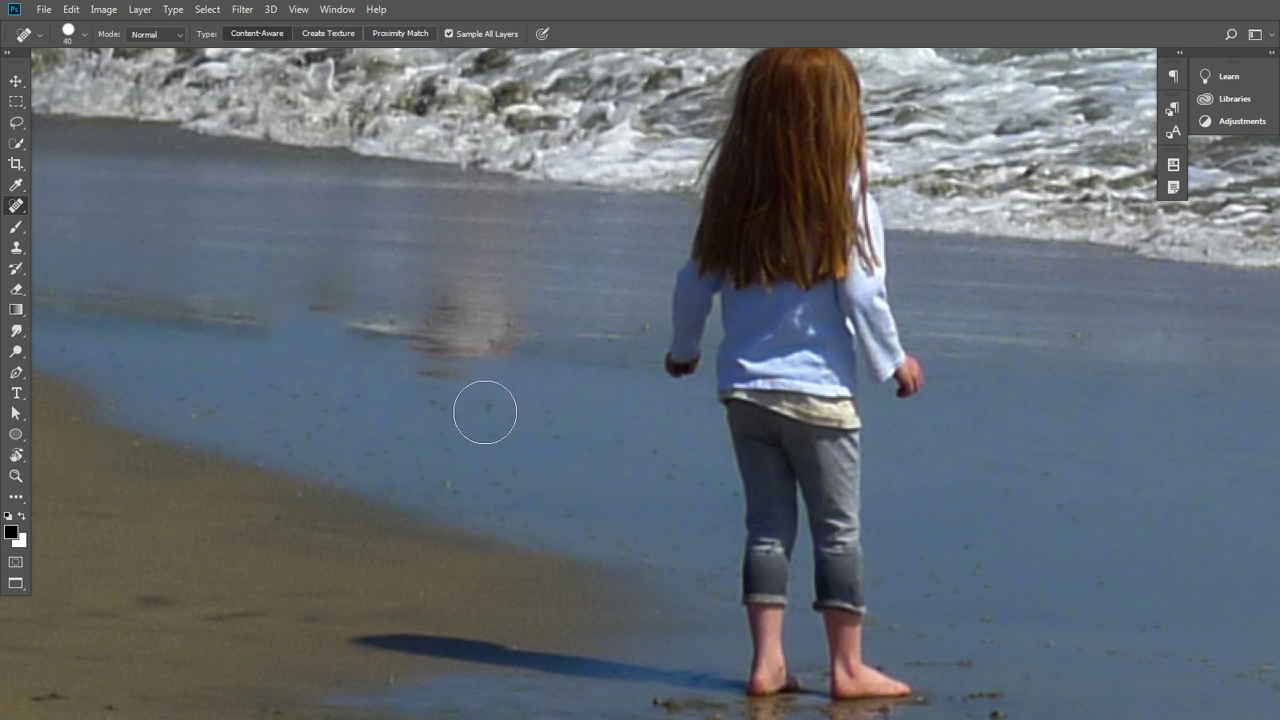
key(ctrl+z)
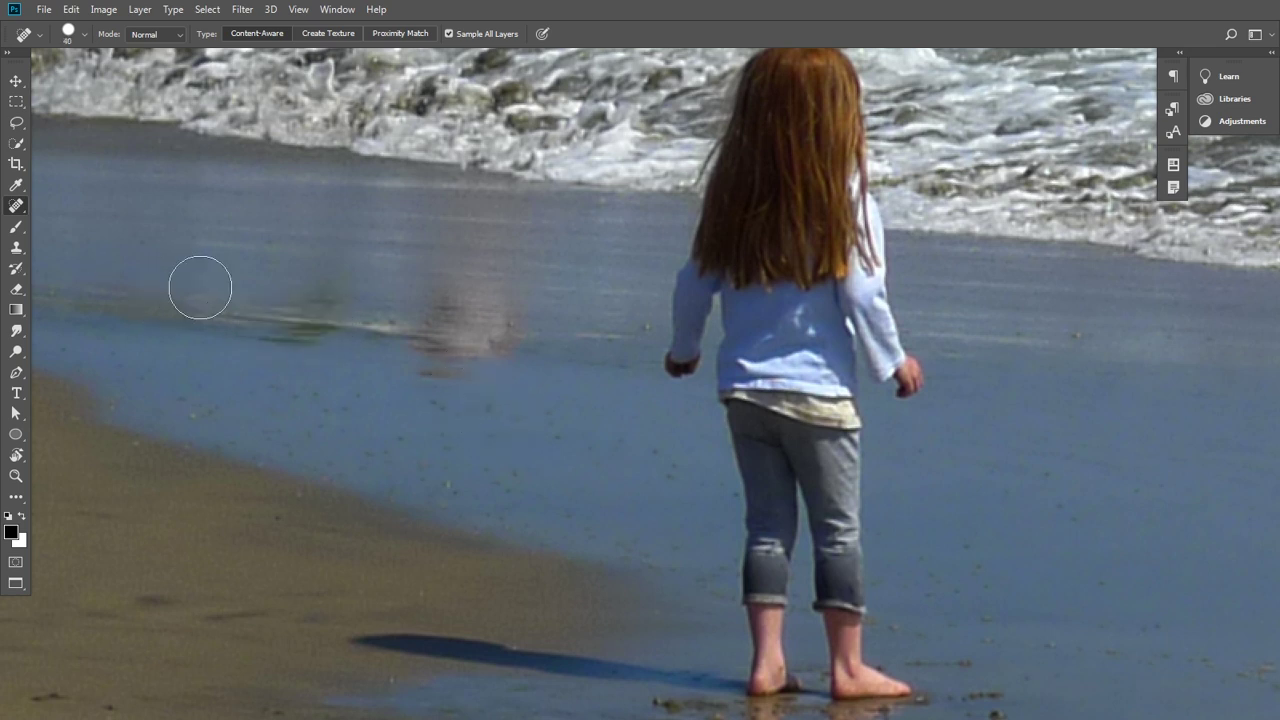
right_click(17, 206)
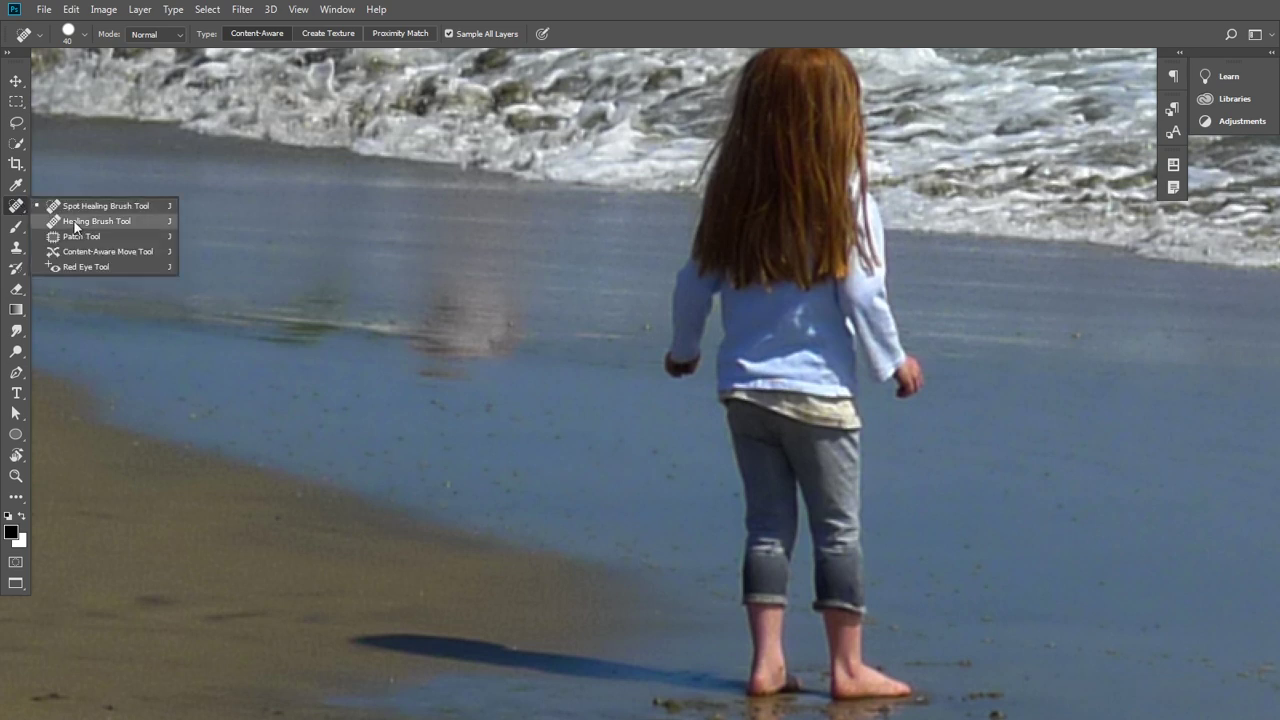
Sample the shoreline with the Healing Brush and carry it across the ghost blob
click(75, 224)
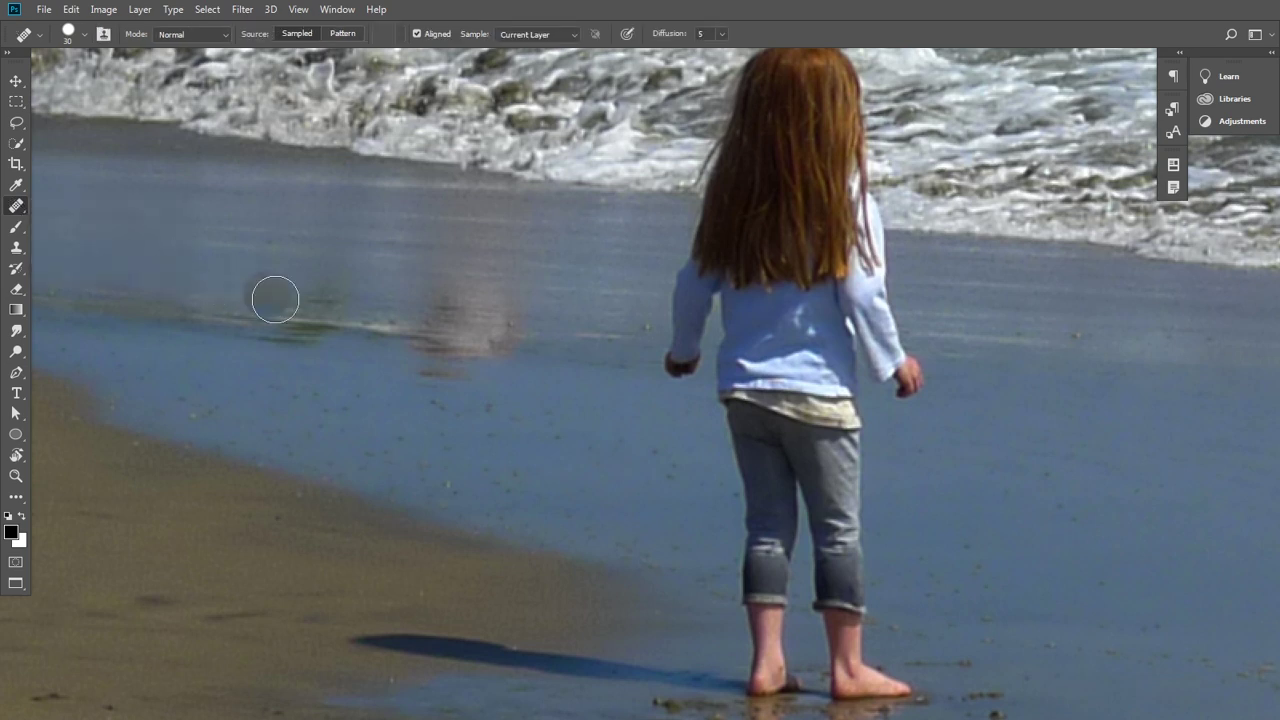
alt+click(368, 326)
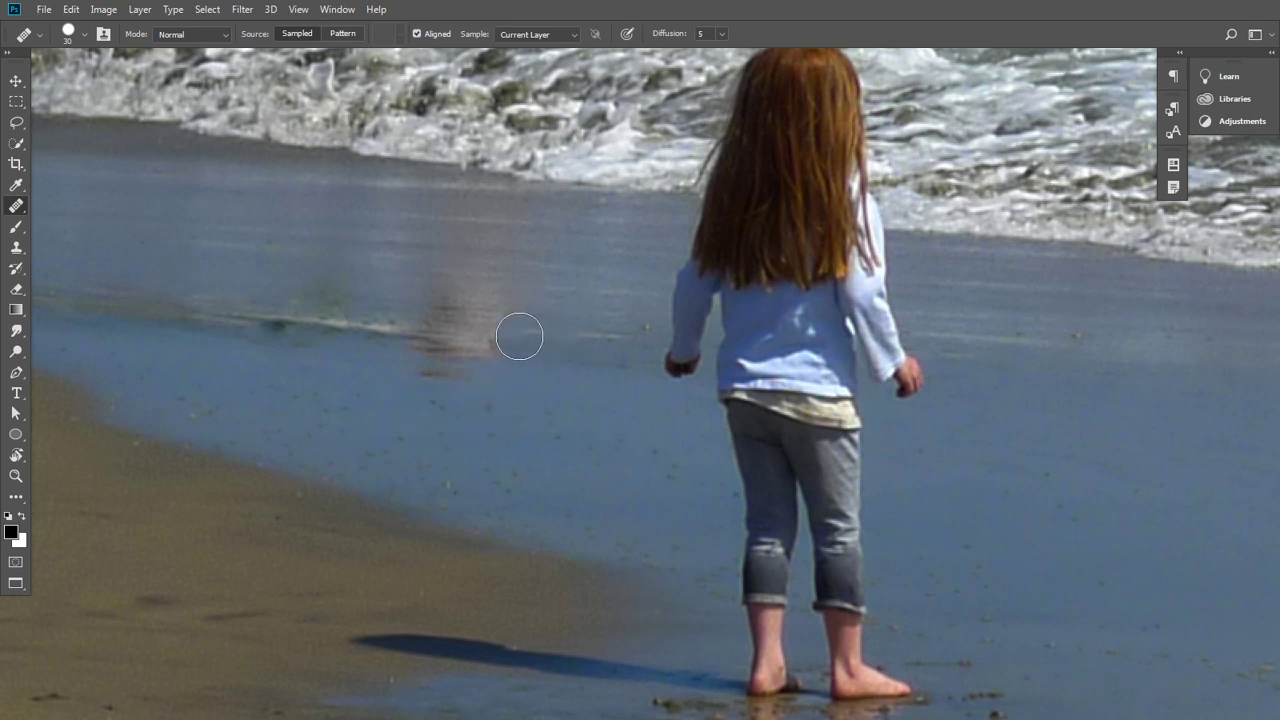
drag(519, 336, 438, 336)
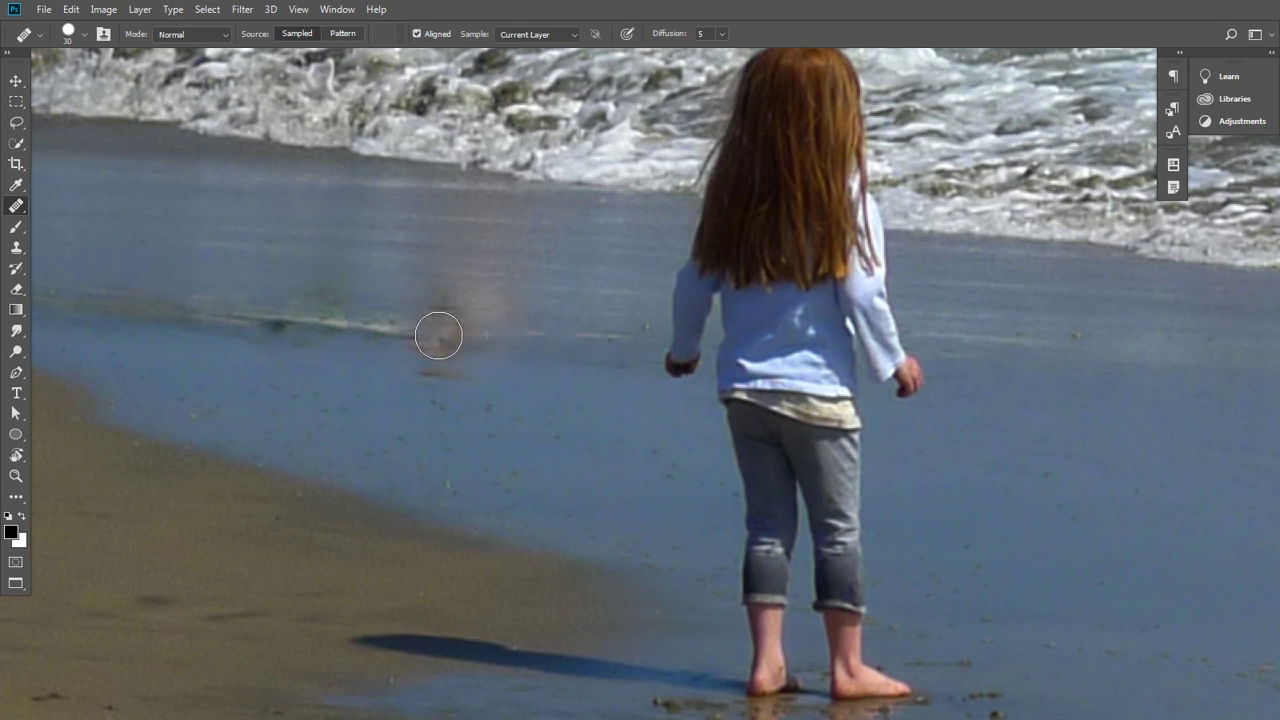
alt+click(376, 330)
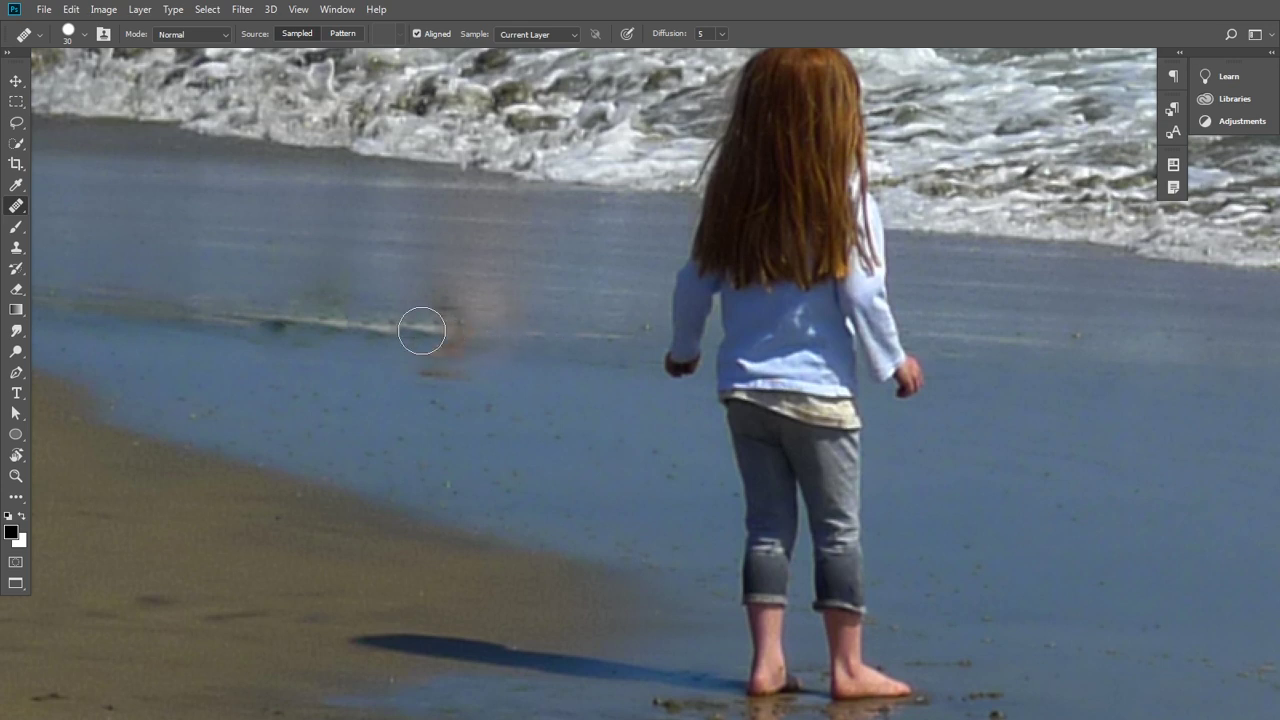
click(417, 336)
mouse_move(417, 336)
mouse_down()
mouse_move(458, 336)
mouse_move(423, 363)
mouse_up()
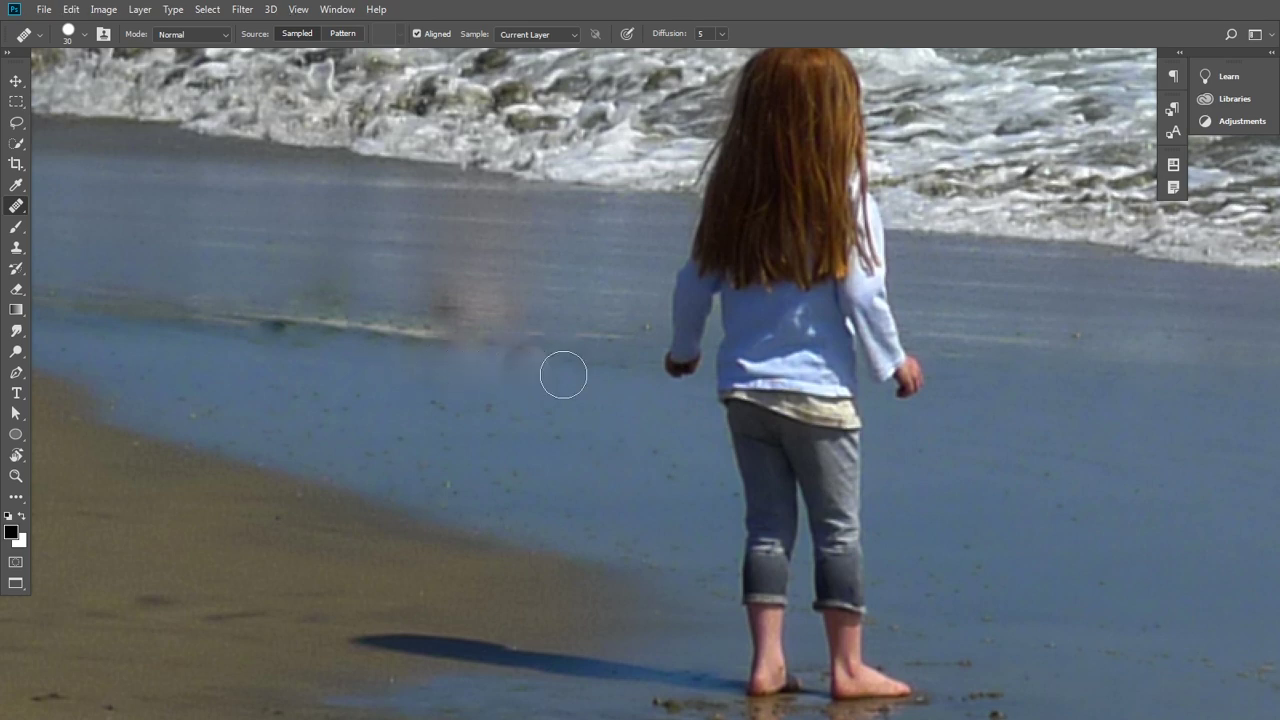
Try healing the dark foam streak with sampled clean water, undoing both strokes
scroll(585, 410, down, 1)
scroll(585, 410, down, 1)
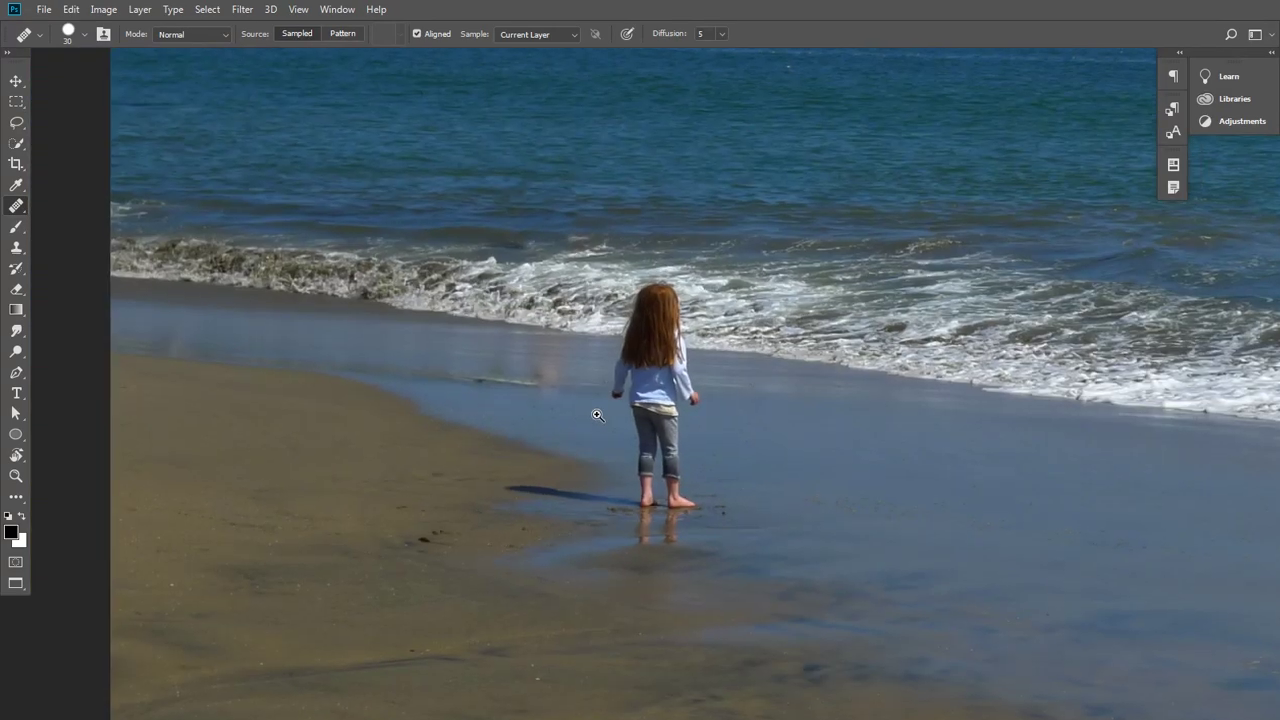
scroll(592, 405, up, 3)
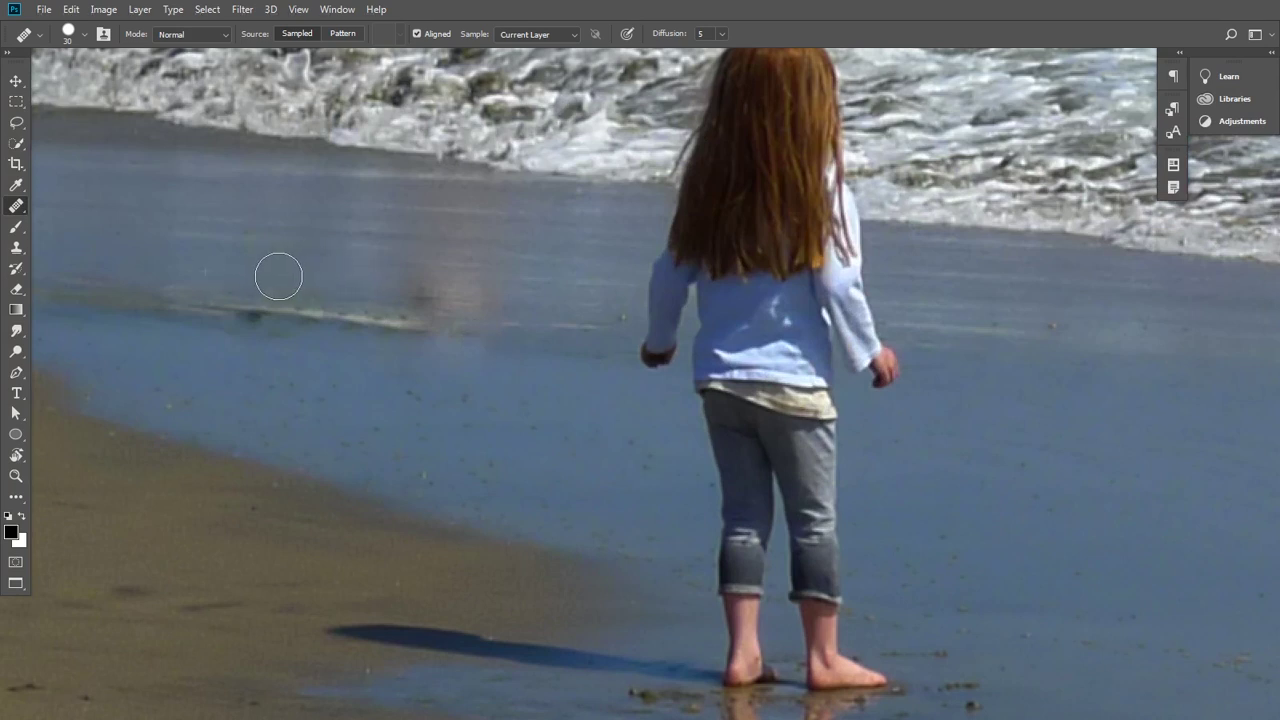
alt+click(121, 256)
scroll(392, 407, down, 3)
drag(604, 390, 615, 387)
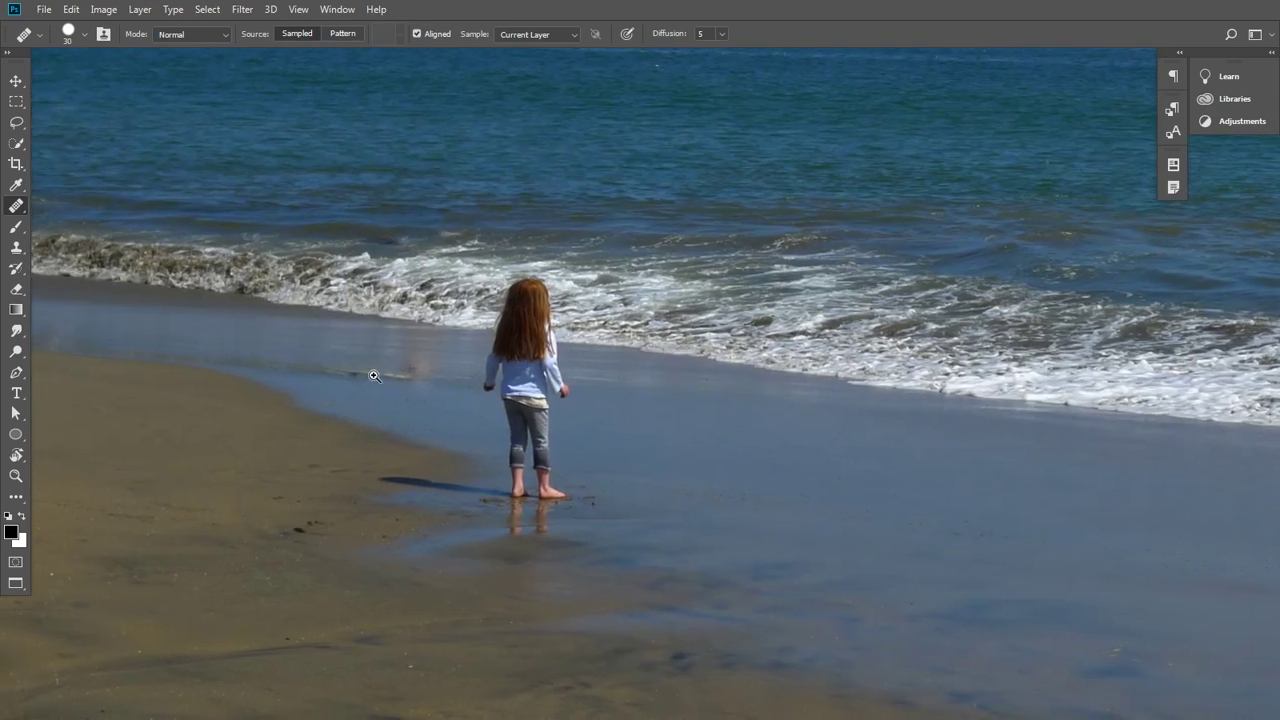
scroll(373, 375, up, 2)
scroll(373, 375, up, 1)
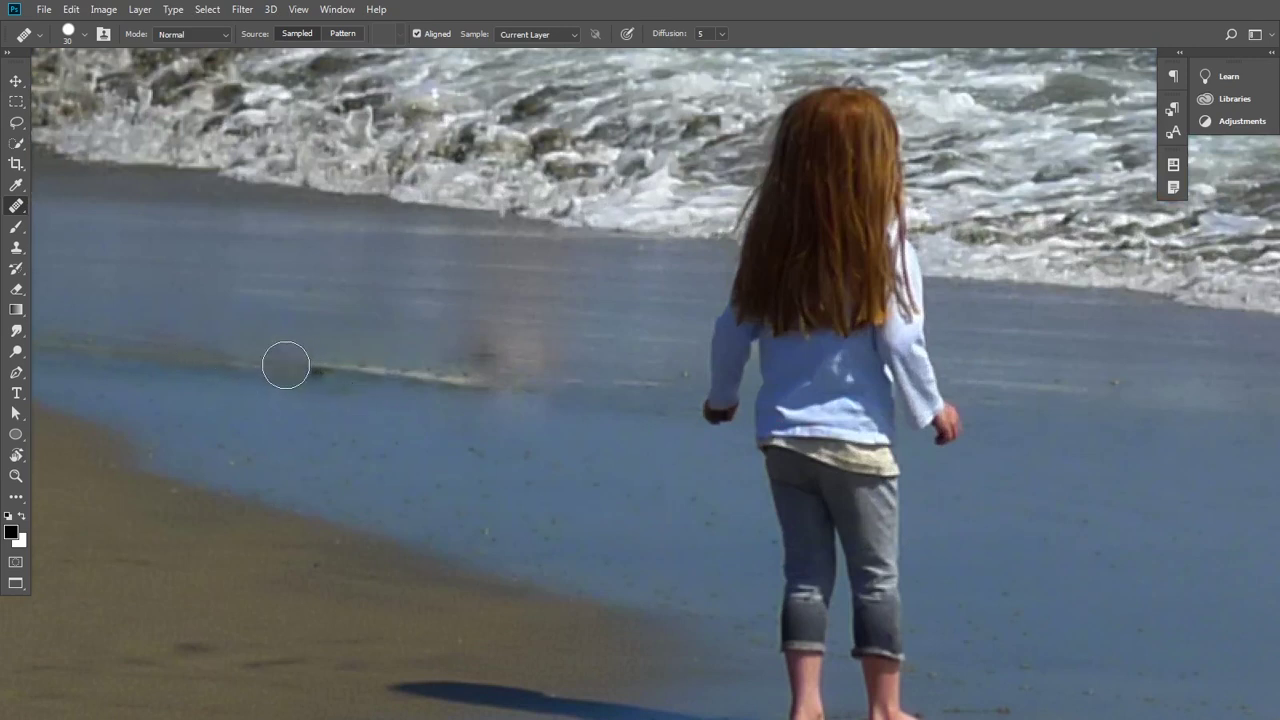
drag(251, 369, 340, 370)
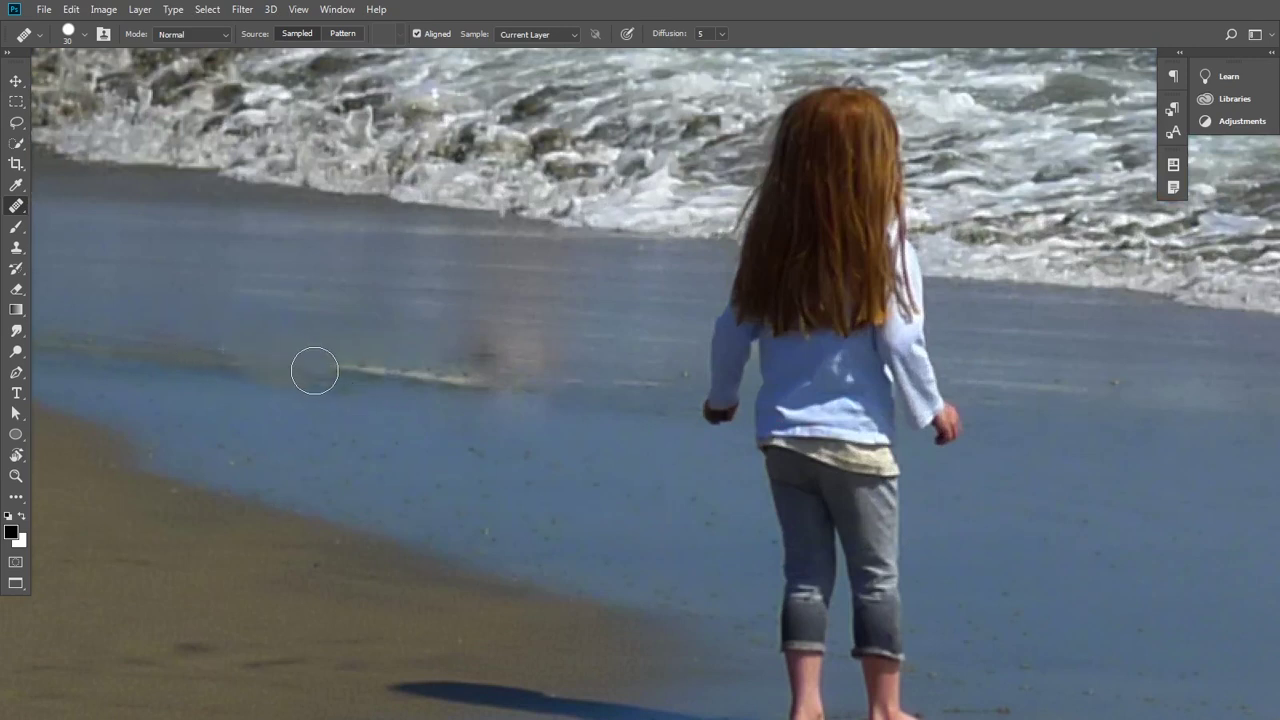
key(ctrl+z)
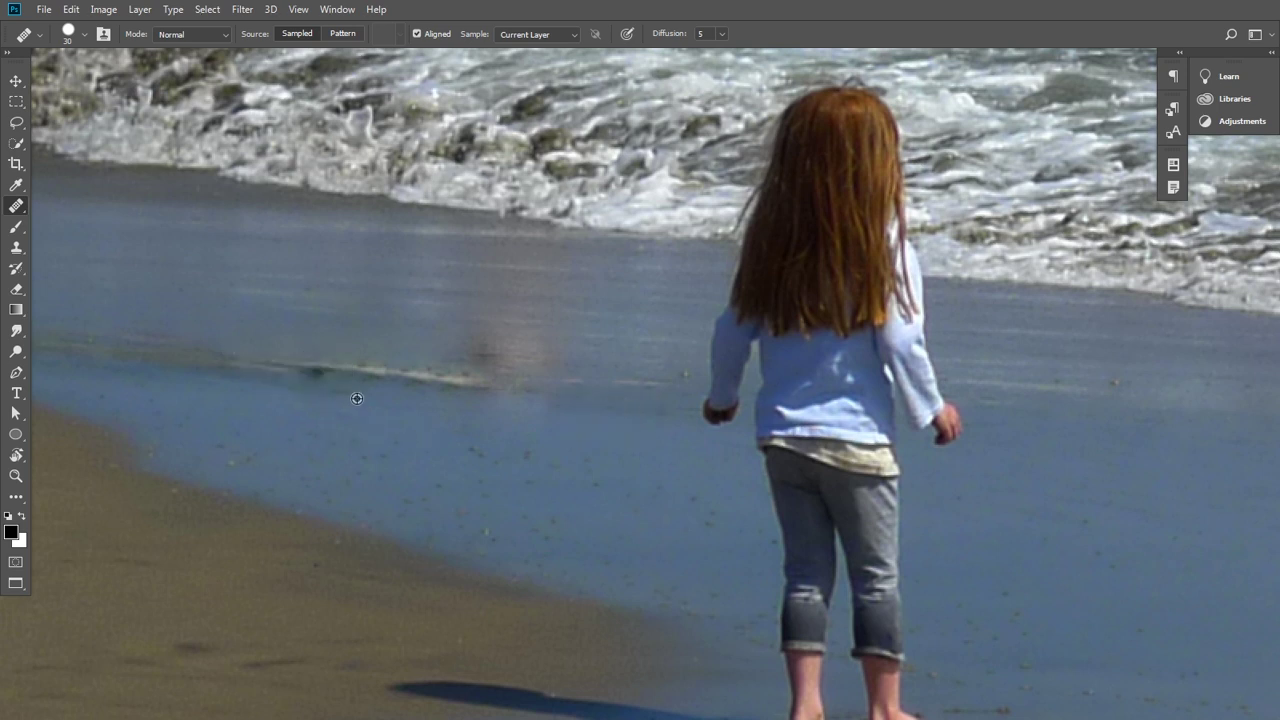
drag(334, 393, 300, 389)
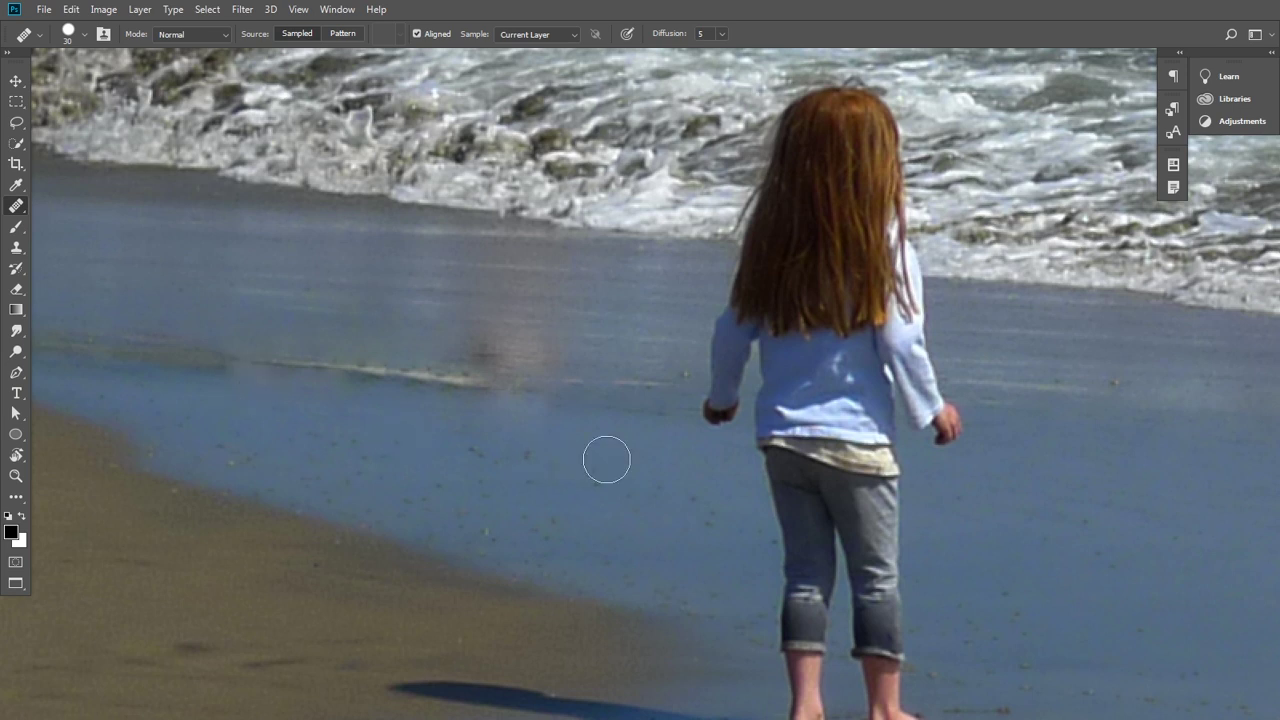
key(ctrl+z)
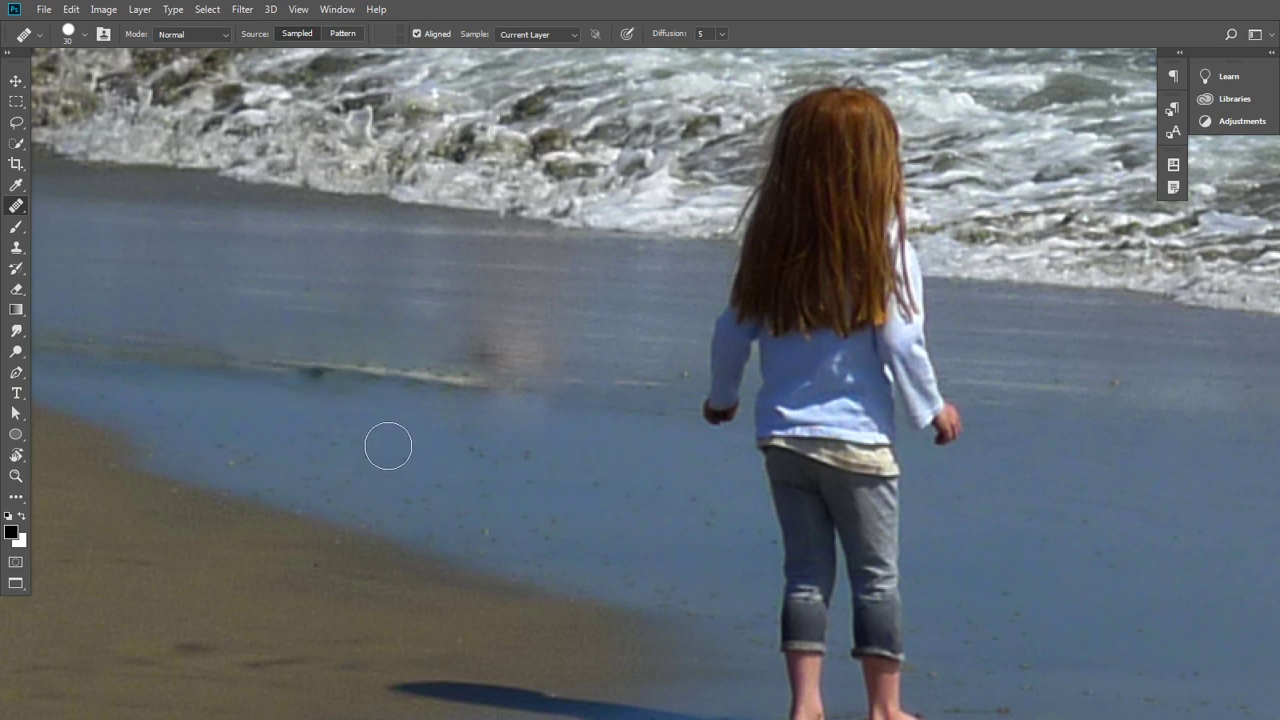
Shrink the healing brush to a fine tip and dab the dark spot on the streak
key(bracketleft)
scroll(356, 366, up, 3)
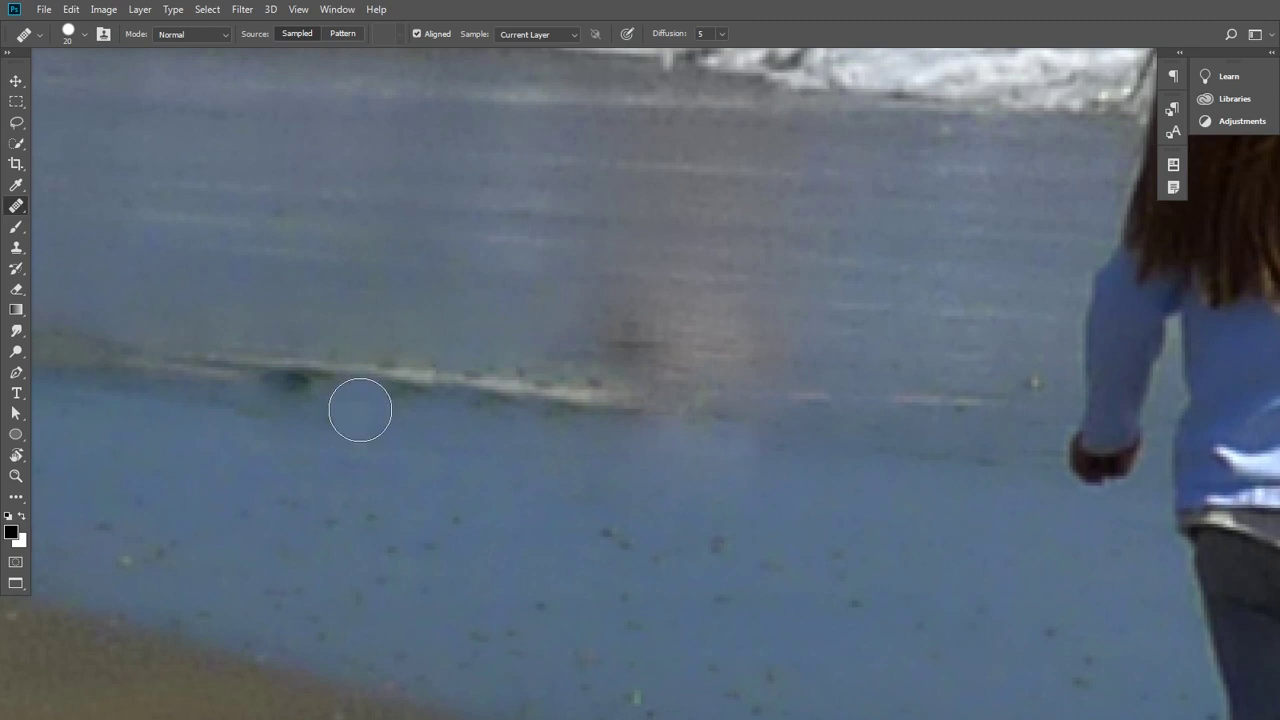
key(bracketleft)
key(bracketleft)
key(bracketleft)
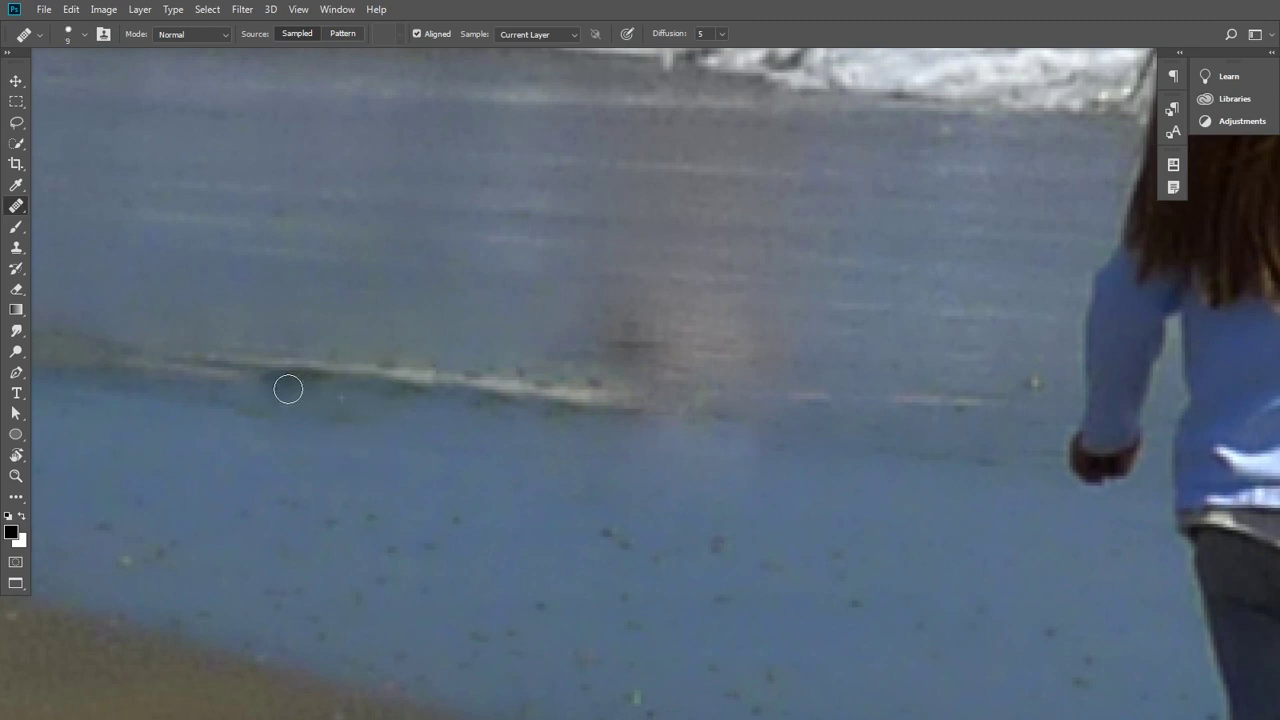
click(271, 389)
alt+click(745, 415)
alt+click(740, 409)
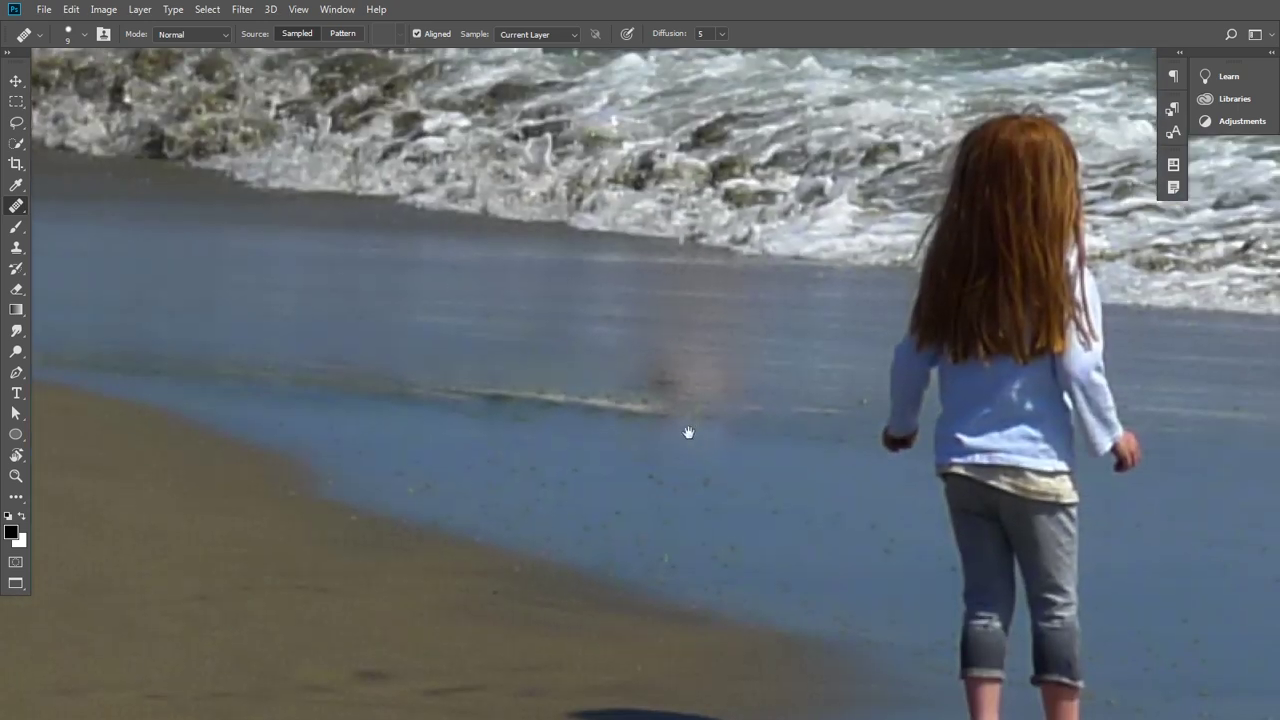
drag(686, 431, 578, 435)
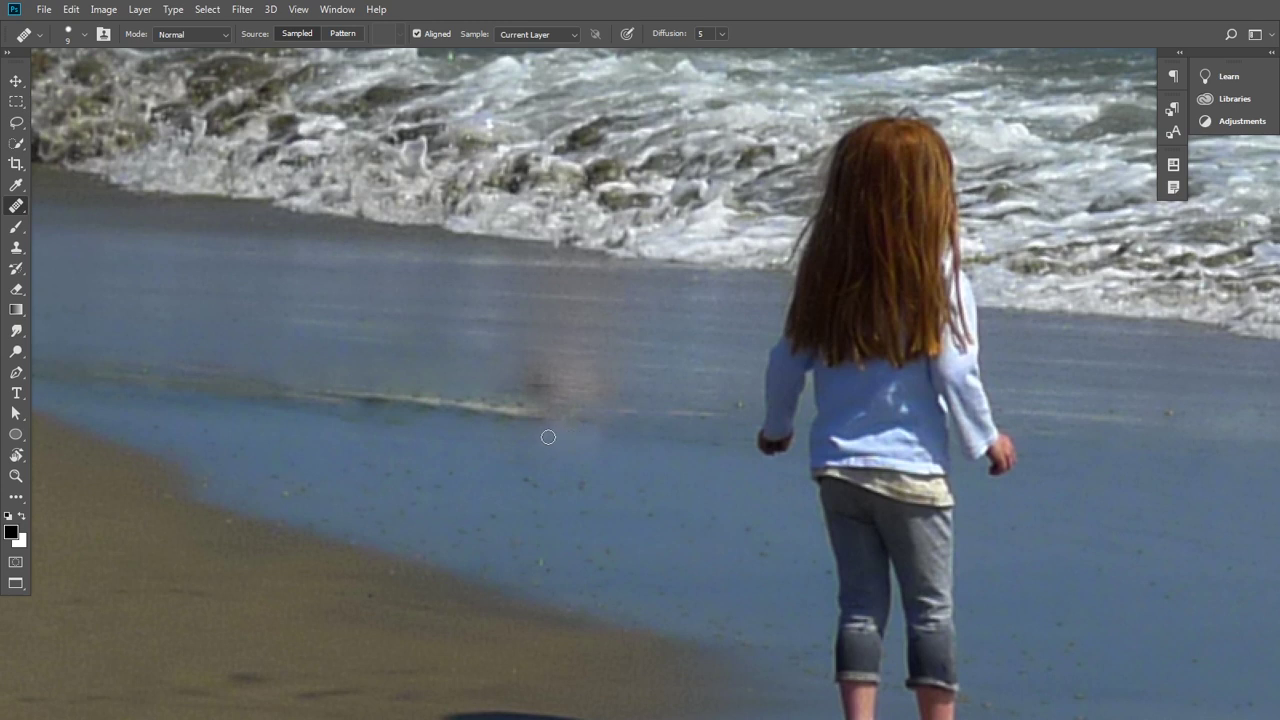
At brush size 30, heal the reddish smudge and blend the wave line from nearby sources
key(bracketright)
key(bracketright)
alt+click(338, 351)
mouse_move(517, 349)
mouse_down()
mouse_move(500, 363)
mouse_move(609, 371)
mouse_move(509, 377)
mouse_up()
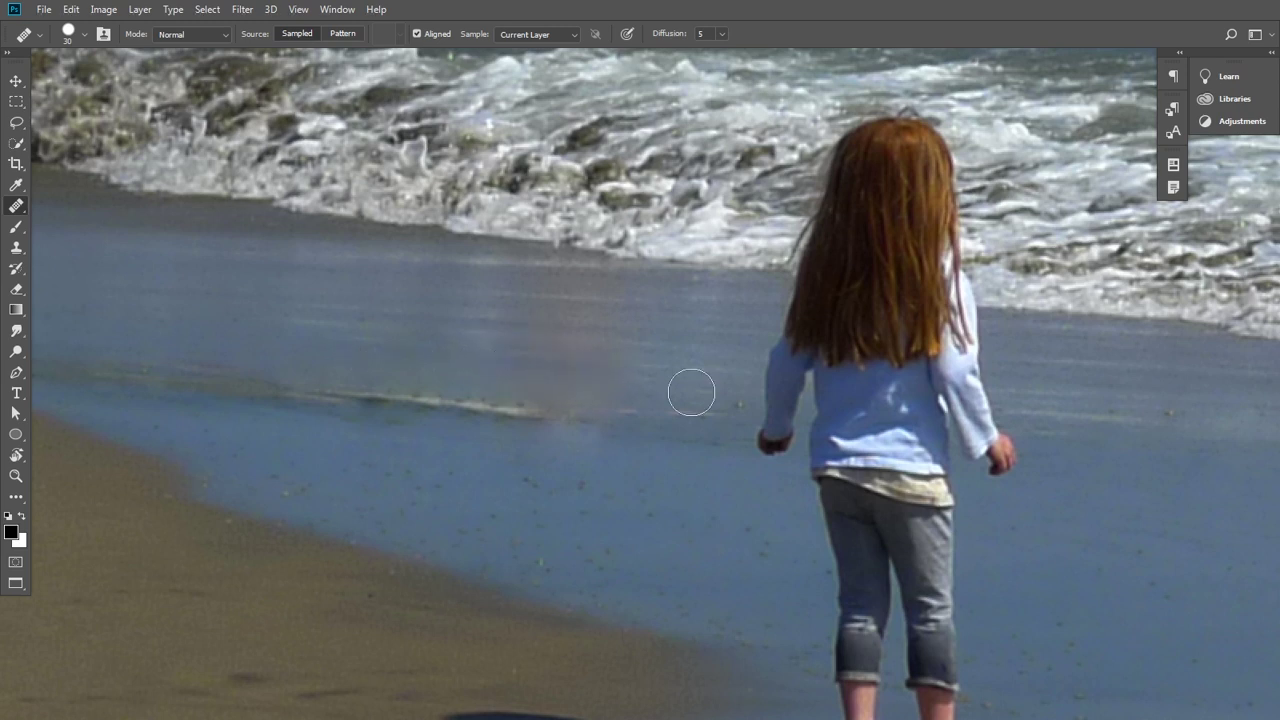
drag(629, 509, 601, 510)
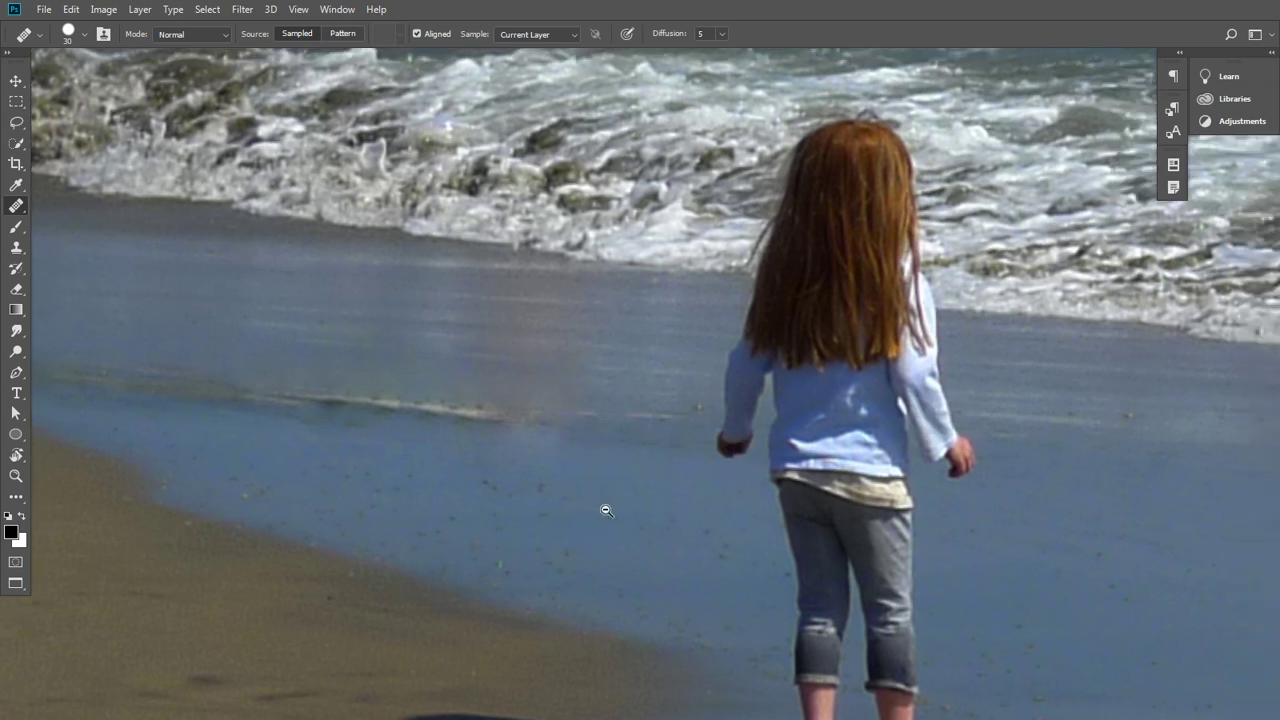
alt+click(626, 429)
drag(546, 420, 521, 421)
alt+click(588, 424)
drag(545, 423, 557, 423)
alt+click(580, 431)
Zoom out to the whole retouched photo, pick the Move Tool and return to Standard Screen Mode
alt+click(618, 480)
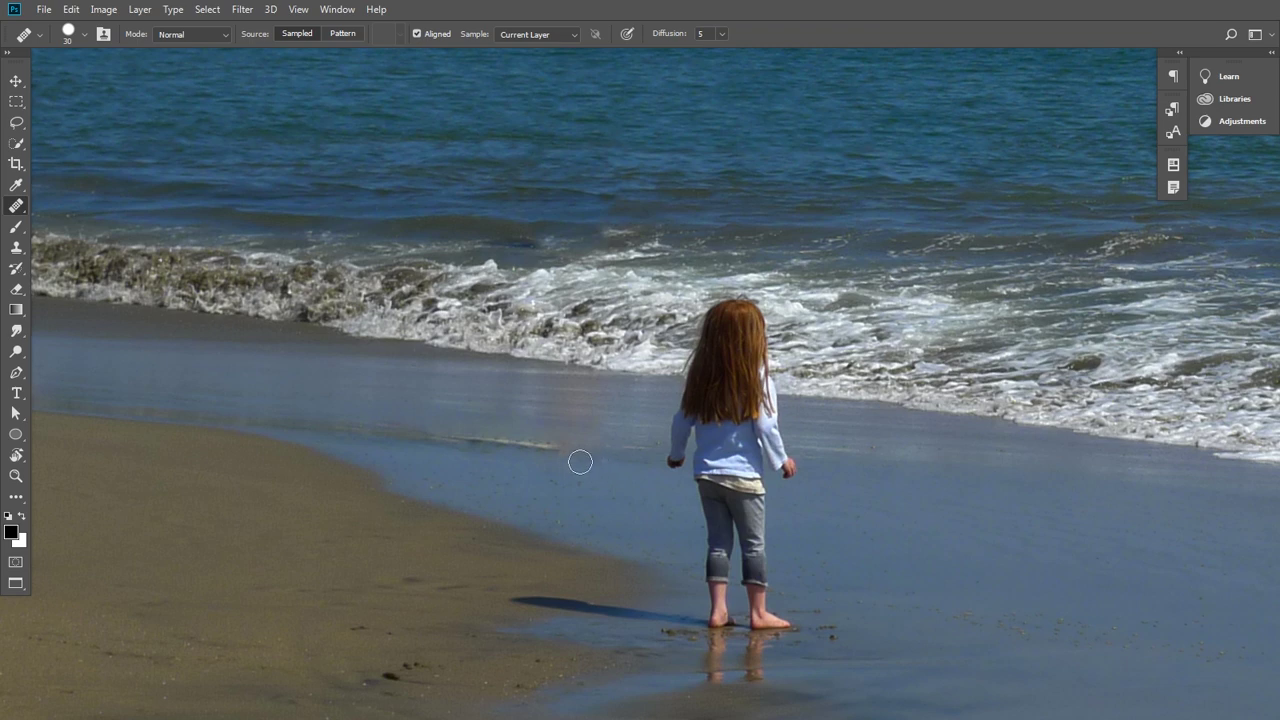
click(575, 460)
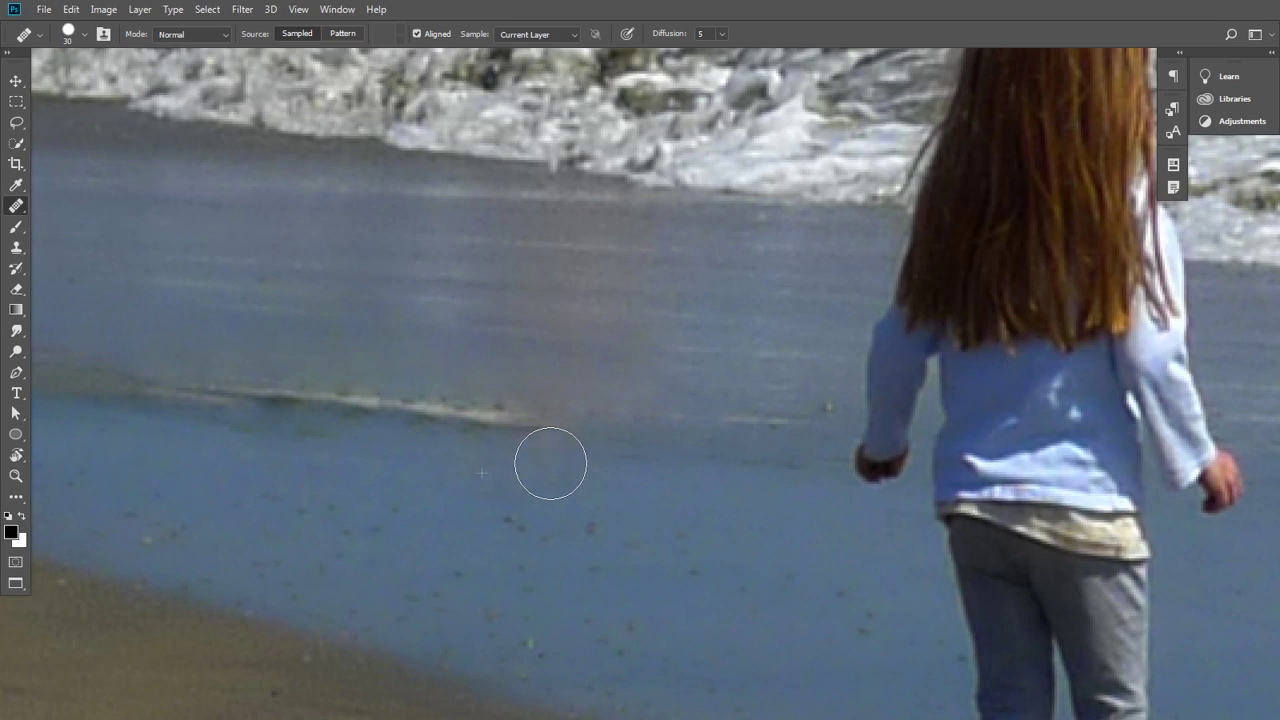
alt+click(747, 486)
alt+click(747, 486)
mouse_move(790, 460)
mouse_down()
mouse_move(468, 277)
mouse_move(394, 251)
mouse_up()
key(ctrl+minus)
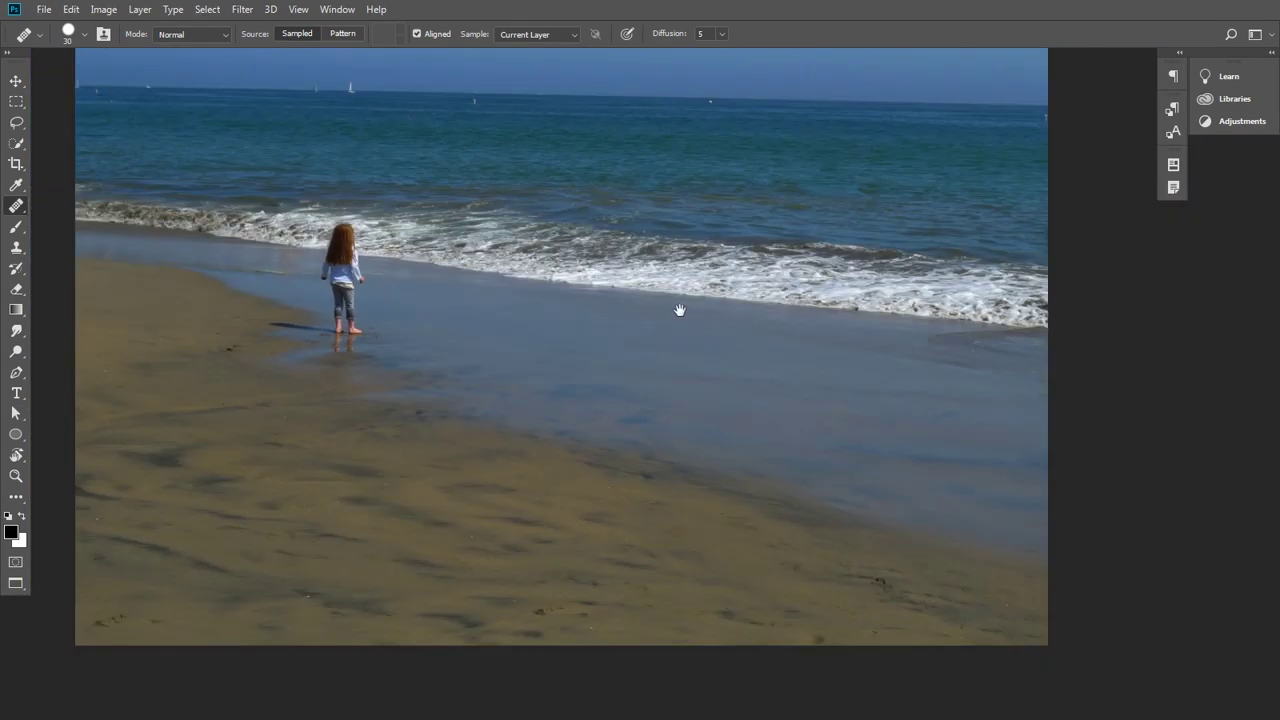
drag(680, 309, 690, 328)
key(v)
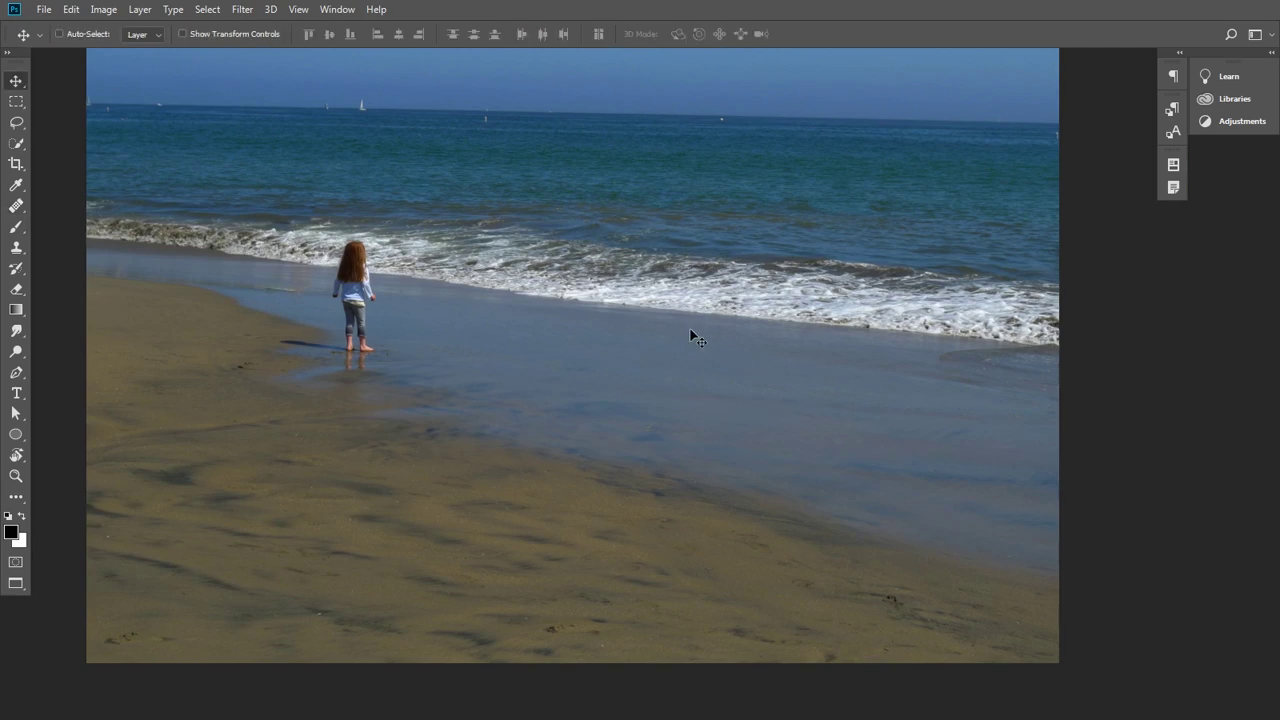
key(f)
key(f)
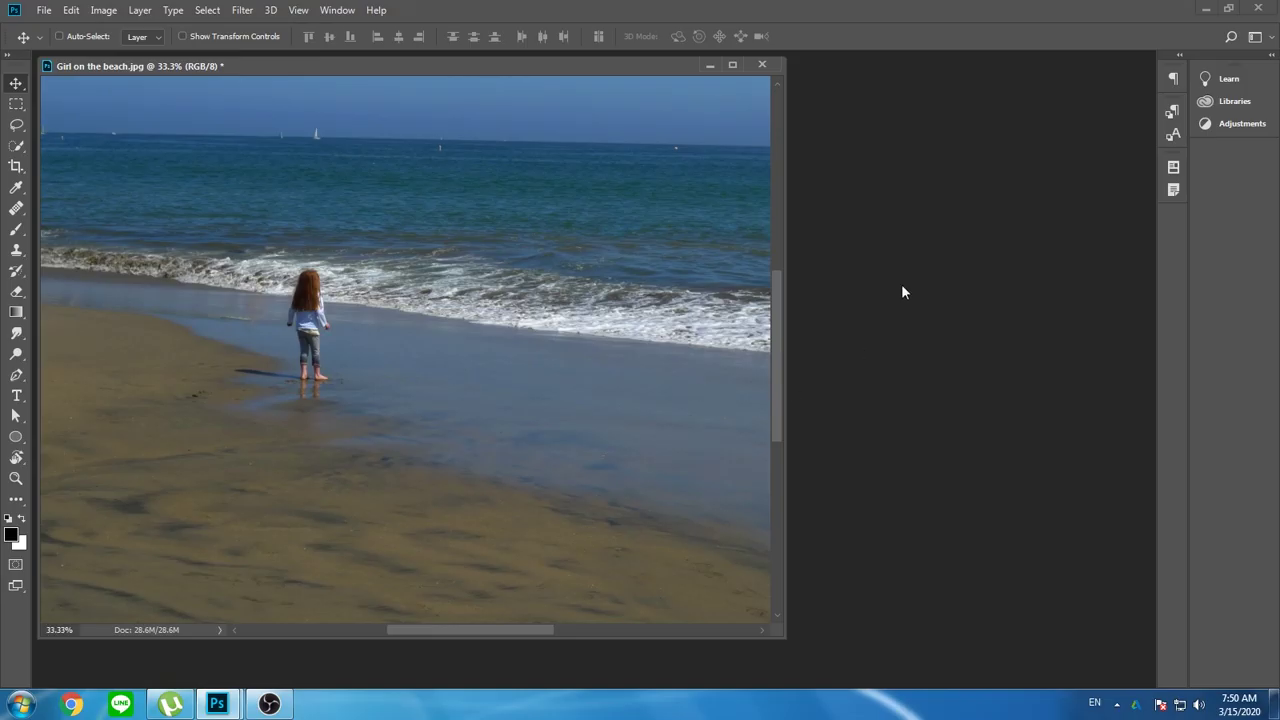
Open the animal-wallpapers-03 dolphin photo in full screen mode
key(ctrl+o)
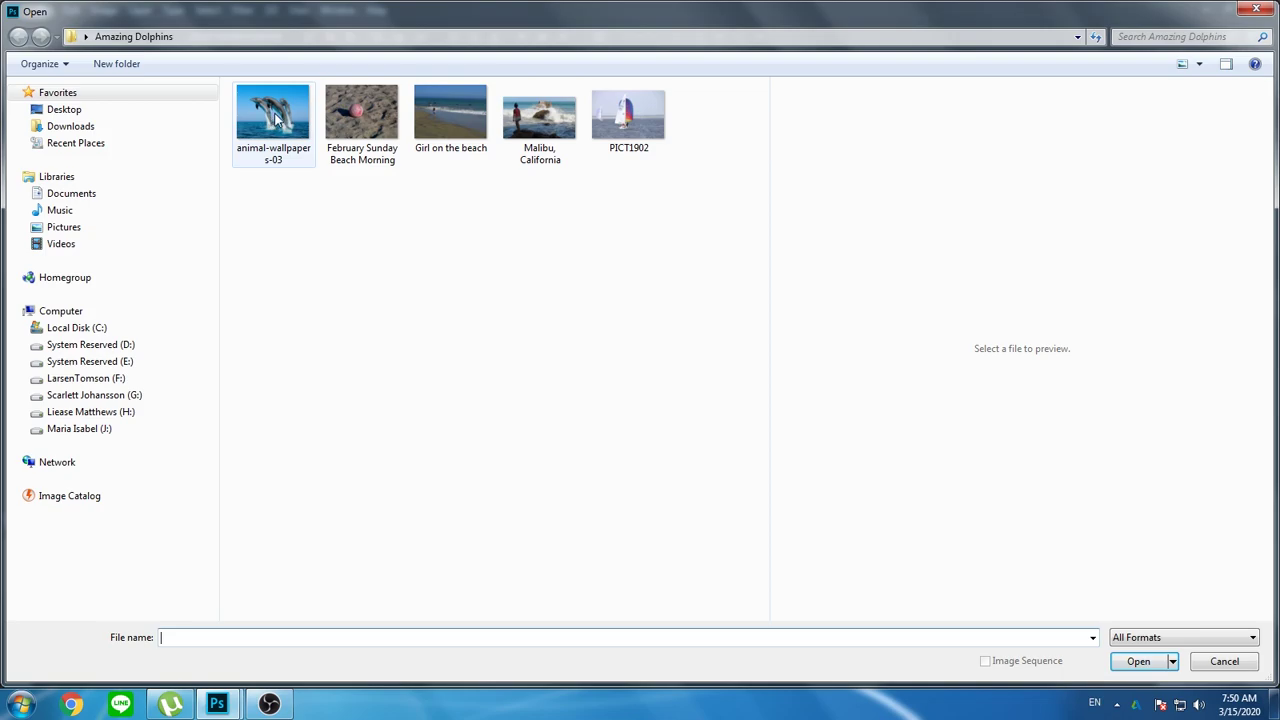
double_click(277, 118)
key(f)
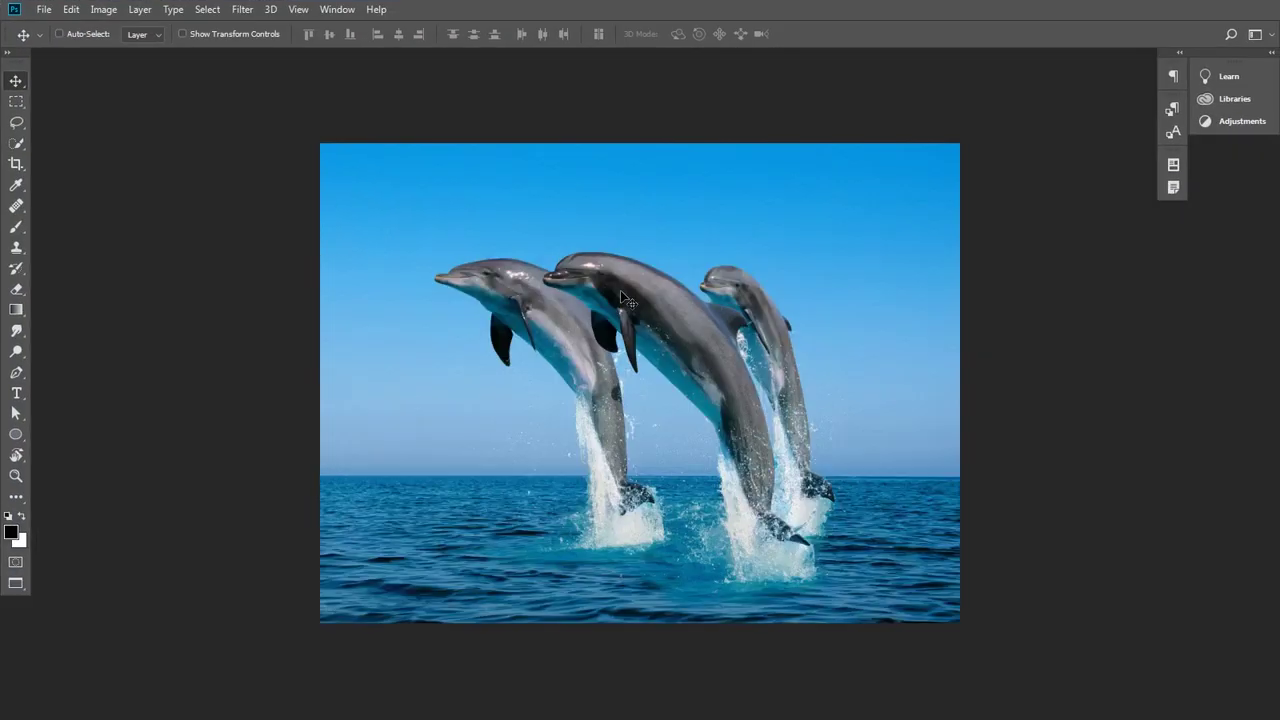
Zoom in on the three dolphins and choose the Quick Selection Tool
click(751, 403)
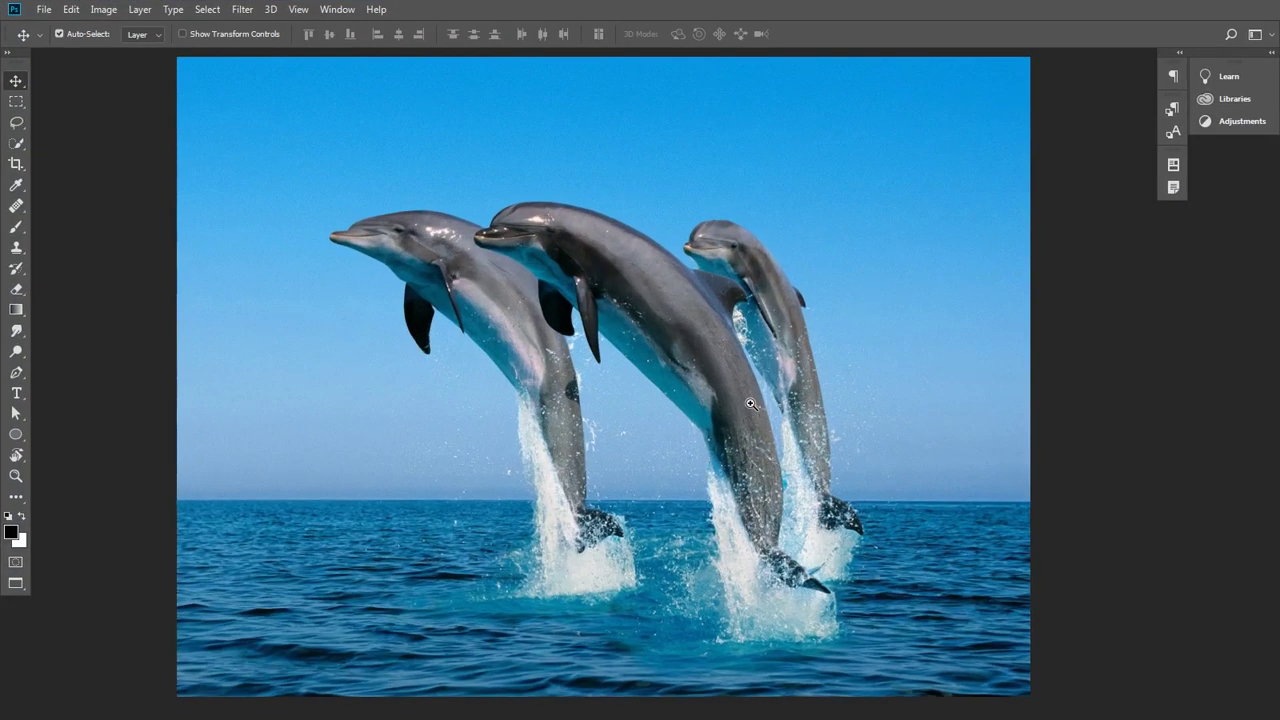
click(751, 403)
mouse_move(736, 400)
mouse_down()
mouse_move(693, 287)
mouse_move(795, 411)
mouse_up()
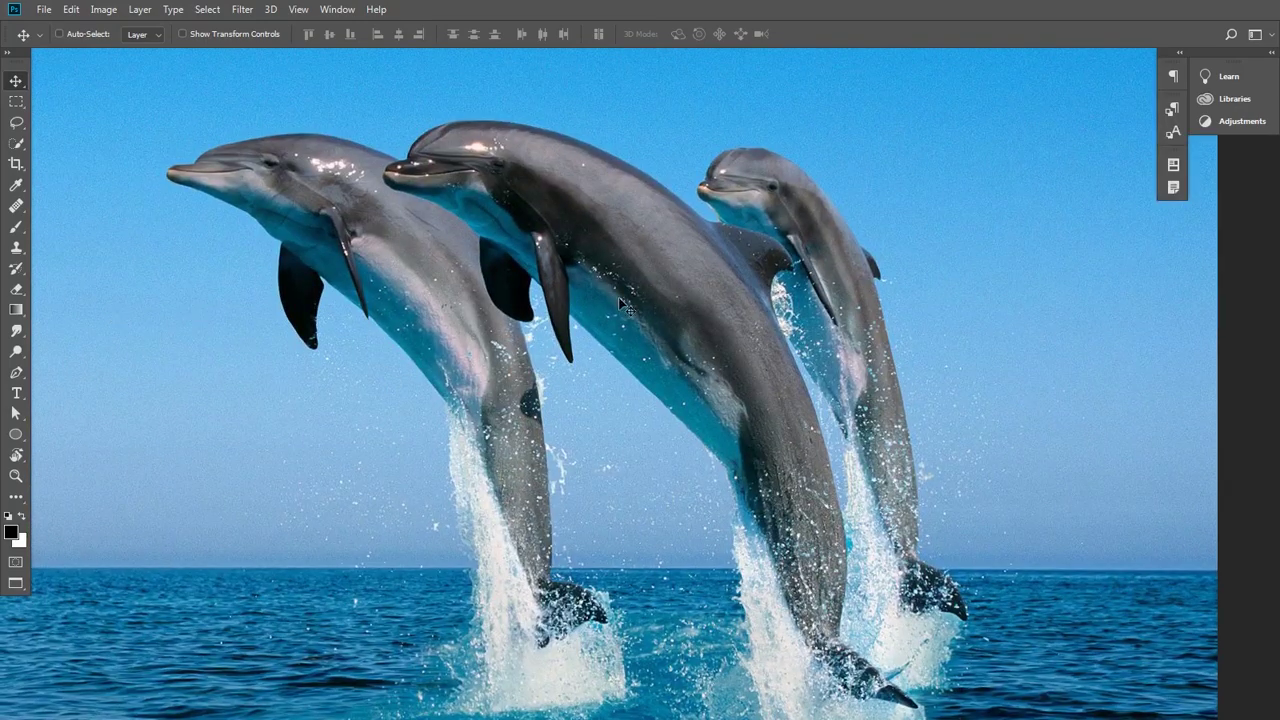
click(17, 143)
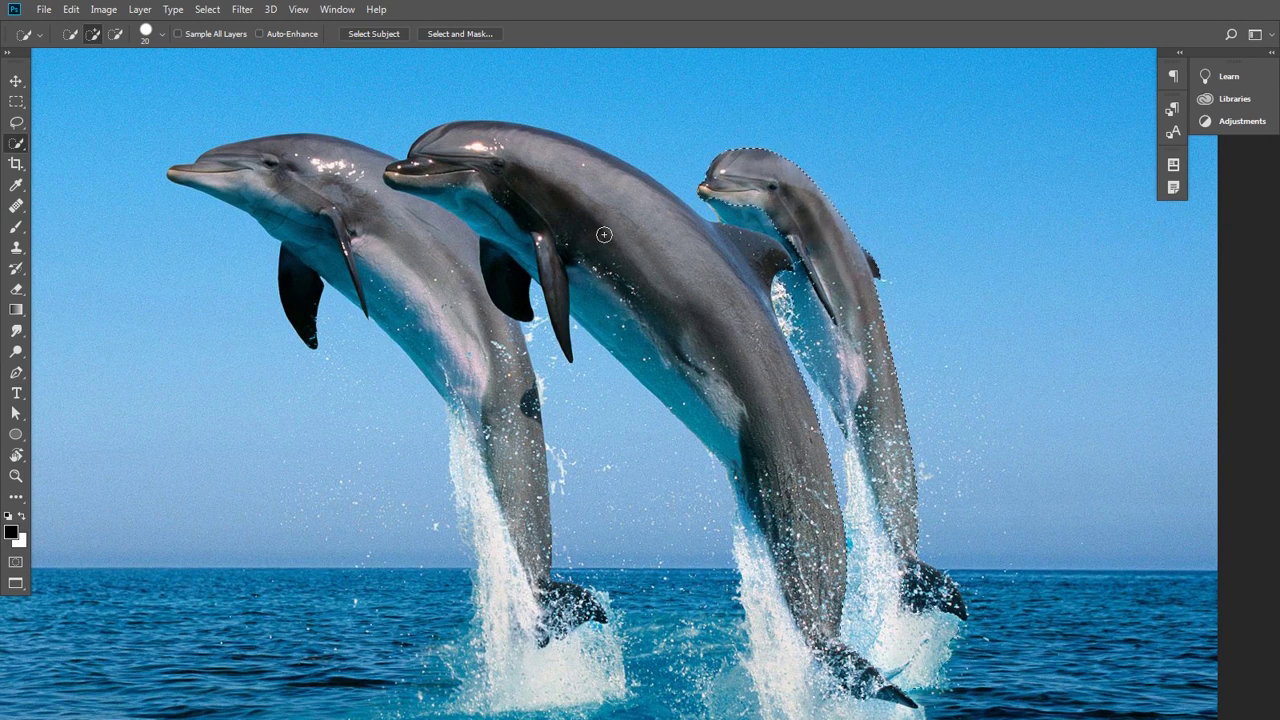
Add the middle dolphin, its dark fin and the left dolphin's body using a 15-size brush
mouse_move(403, 176)
mouse_down()
mouse_move(515, 150)
mouse_move(585, 175)
mouse_move(707, 299)
mouse_move(780, 465)
mouse_move(757, 586)
mouse_move(776, 650)
mouse_up()
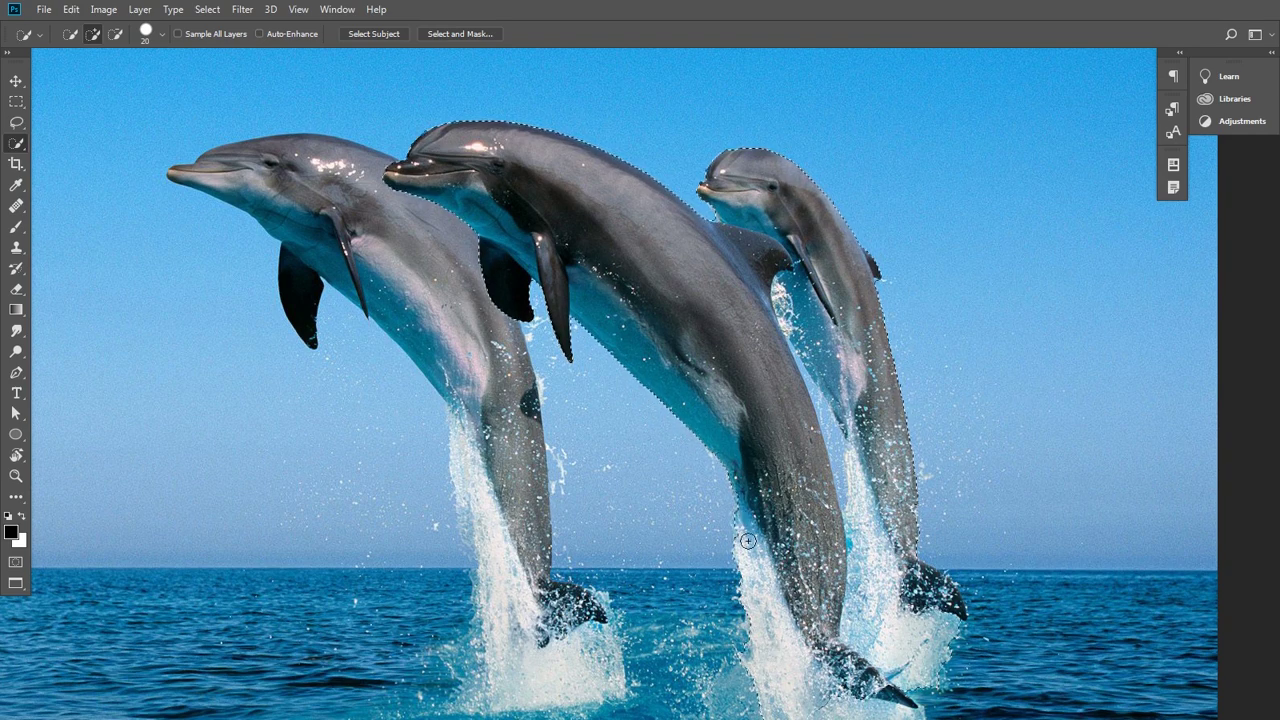
key(bracketleft)
click(470, 250)
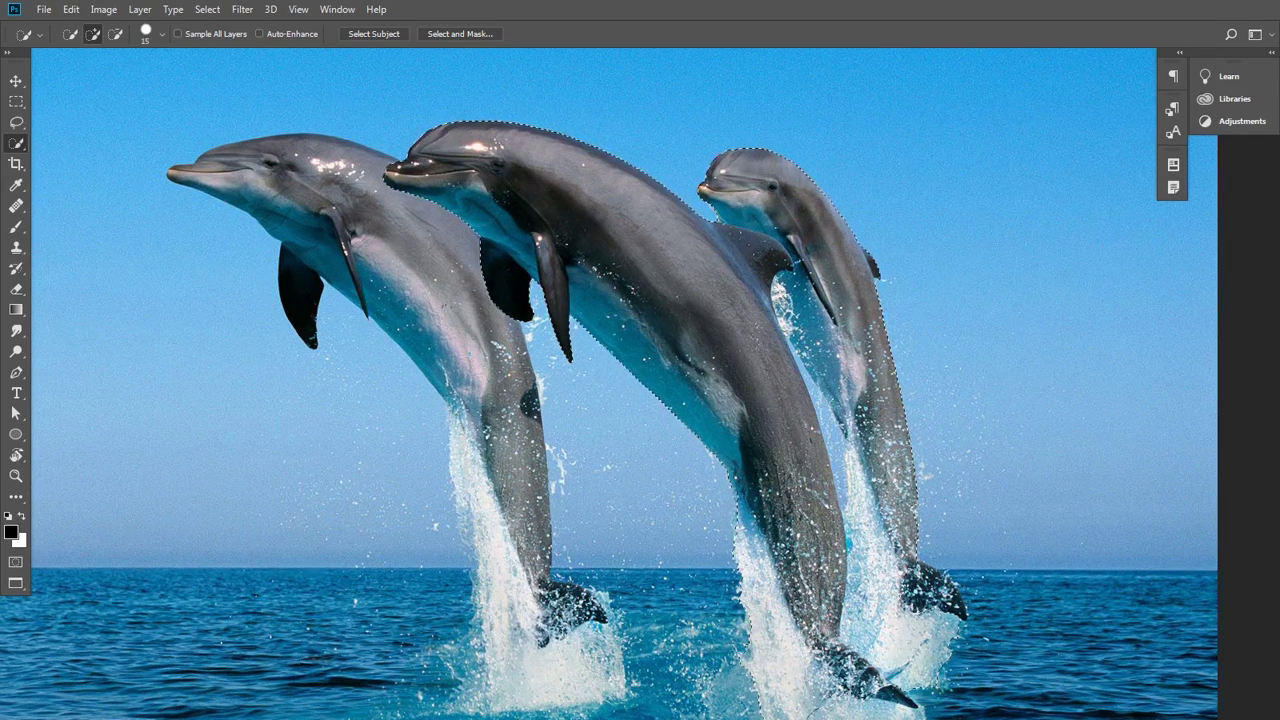
mouse_move(238, 170)
mouse_down()
mouse_move(419, 240)
mouse_move(525, 427)
mouse_move(530, 522)
mouse_up()
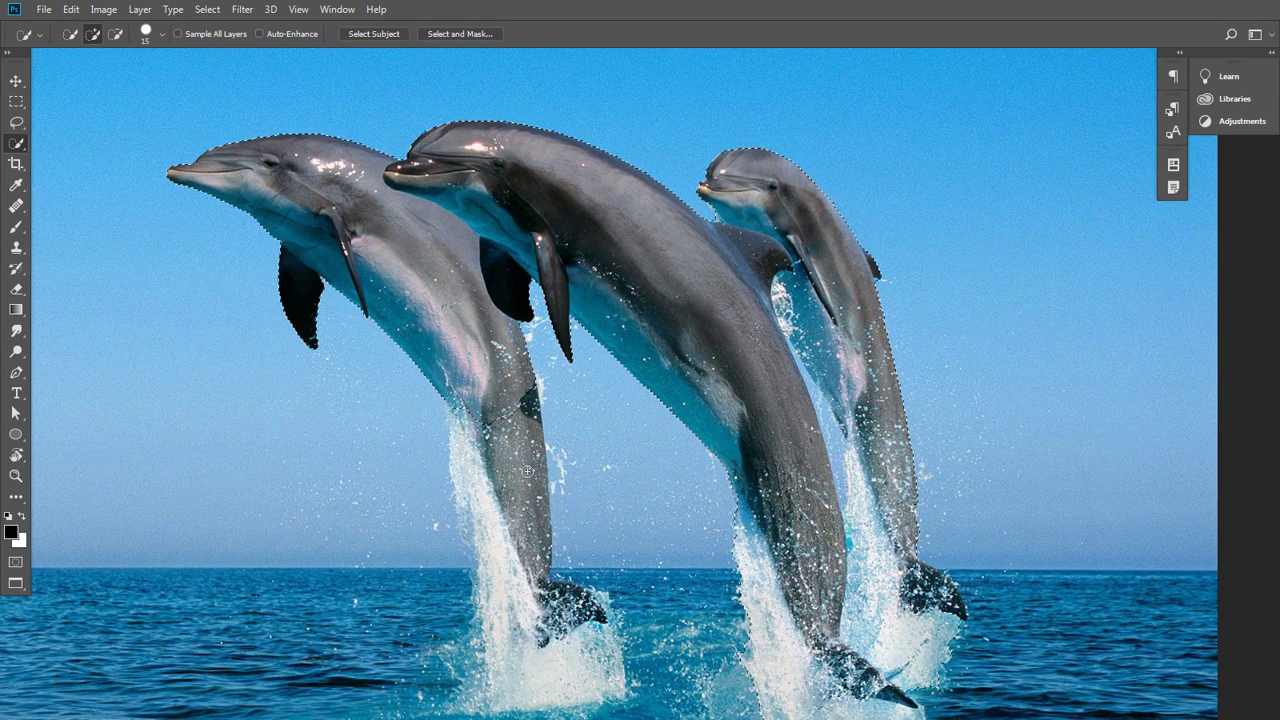
Brush the splashes below the left and middle dolphins into the selection, enlarging the brush to 30
drag(545, 440, 516, 623)
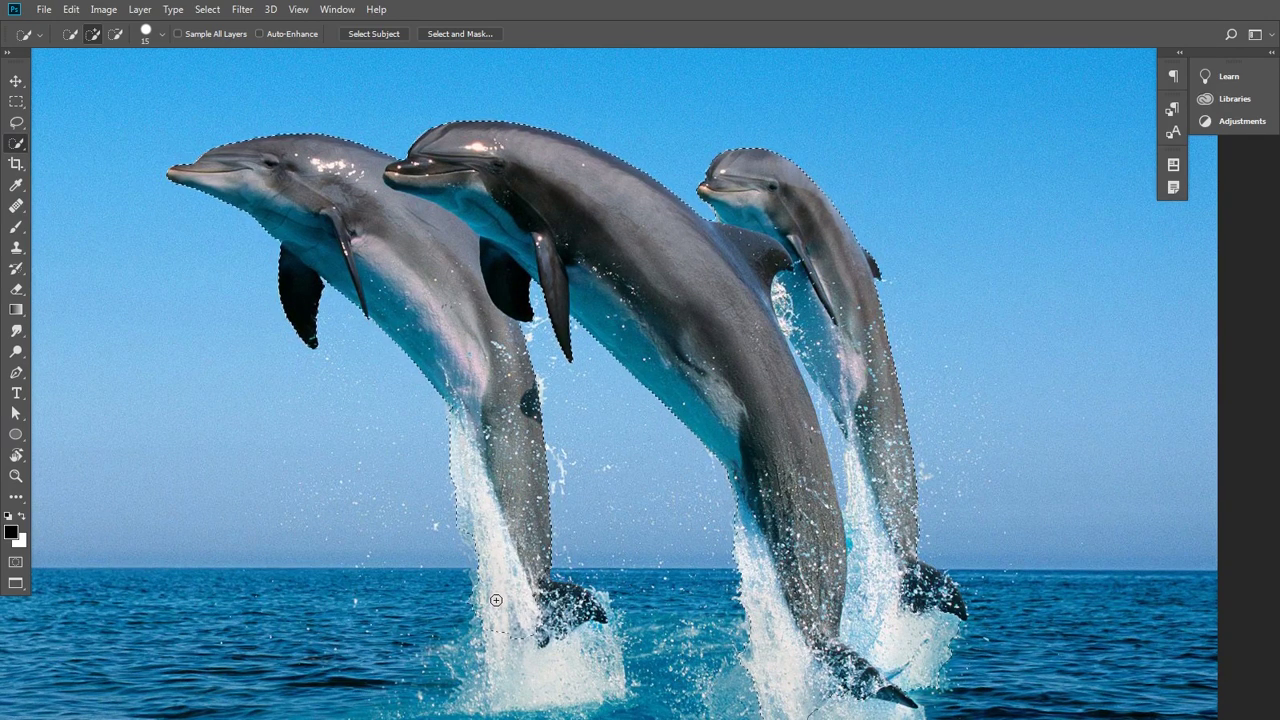
drag(496, 600, 505, 650)
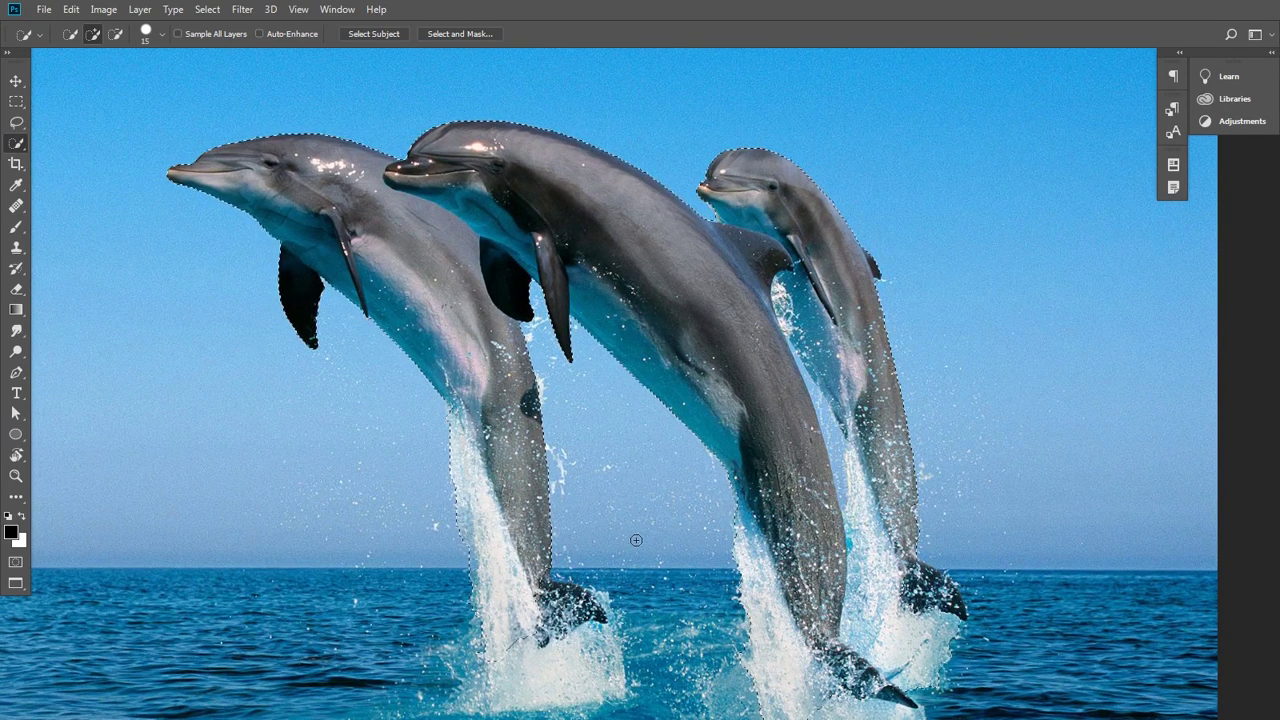
scroll(660, 523, down, 3)
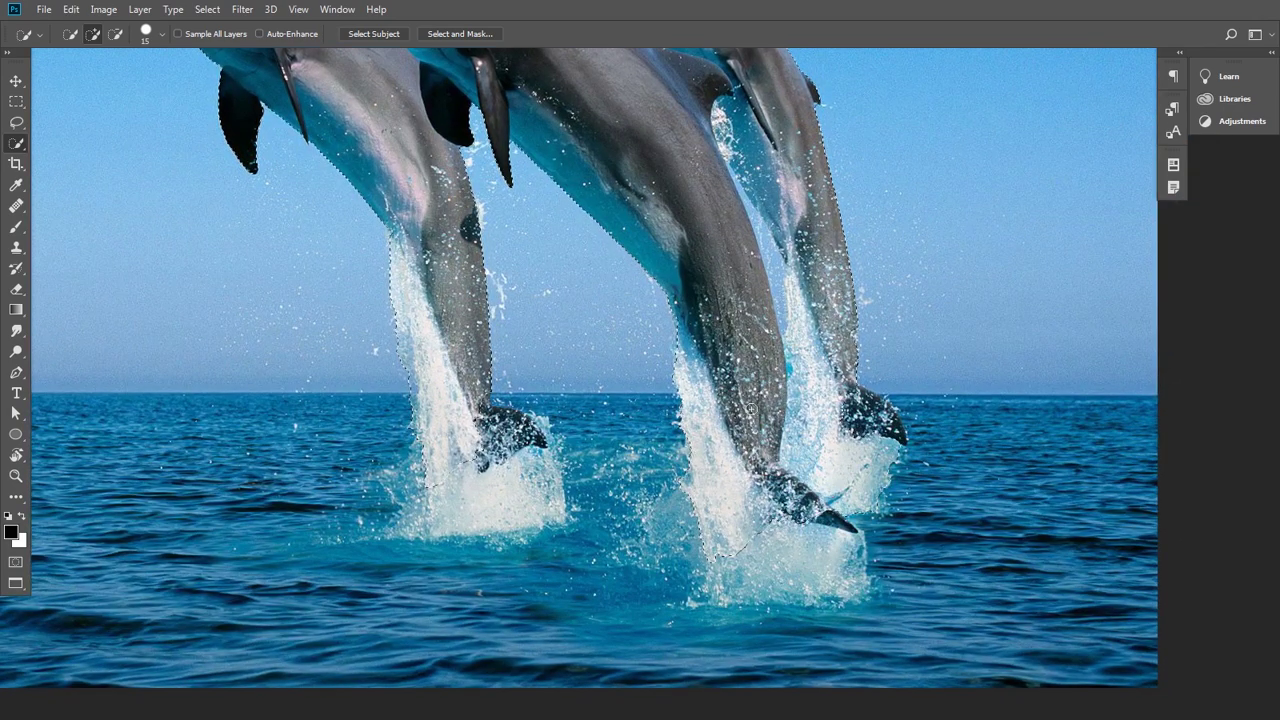
key(bracketright)
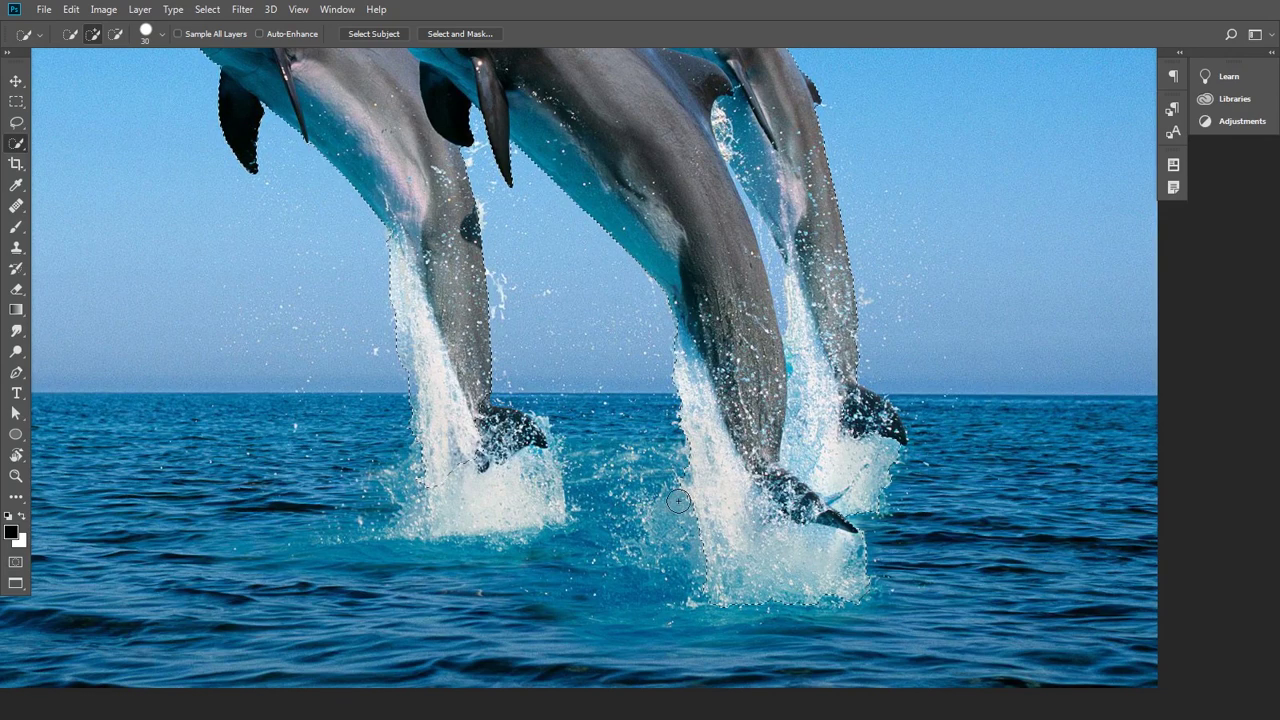
mouse_move(678, 501)
mouse_down()
mouse_move(665, 494)
mouse_move(679, 458)
mouse_up()
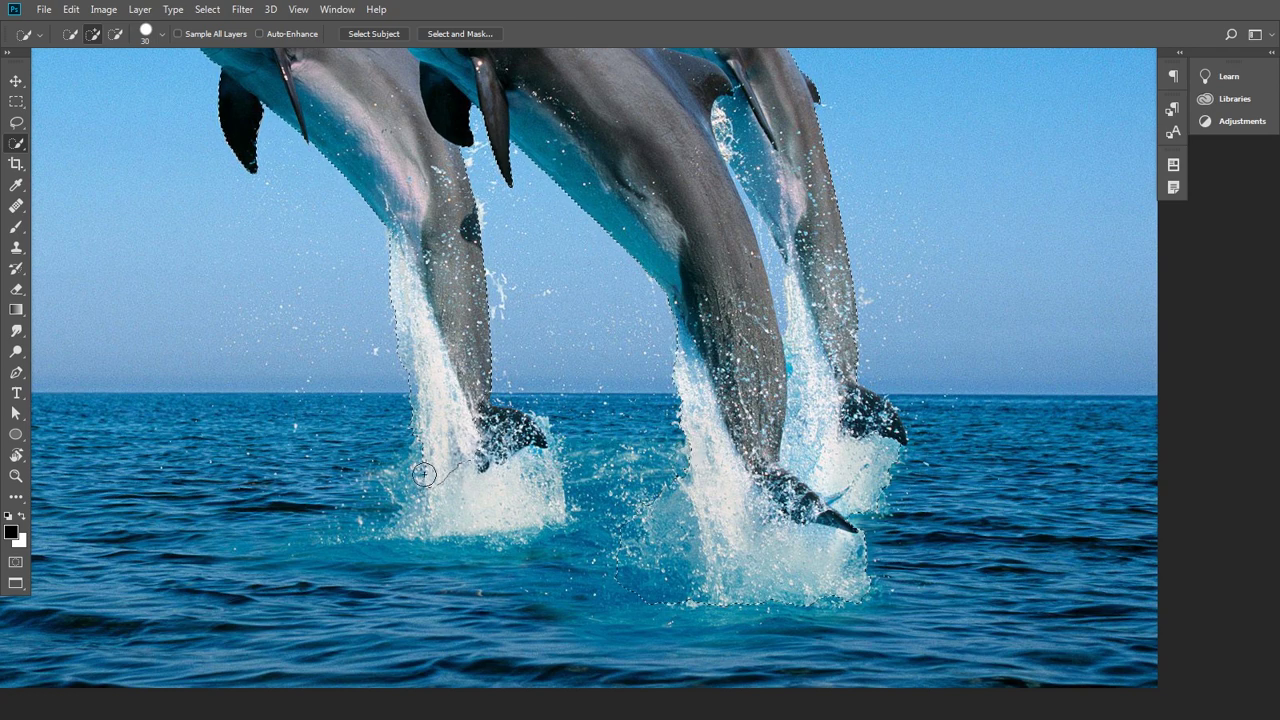
drag(418, 469, 390, 518)
scroll(543, 420, up, 3)
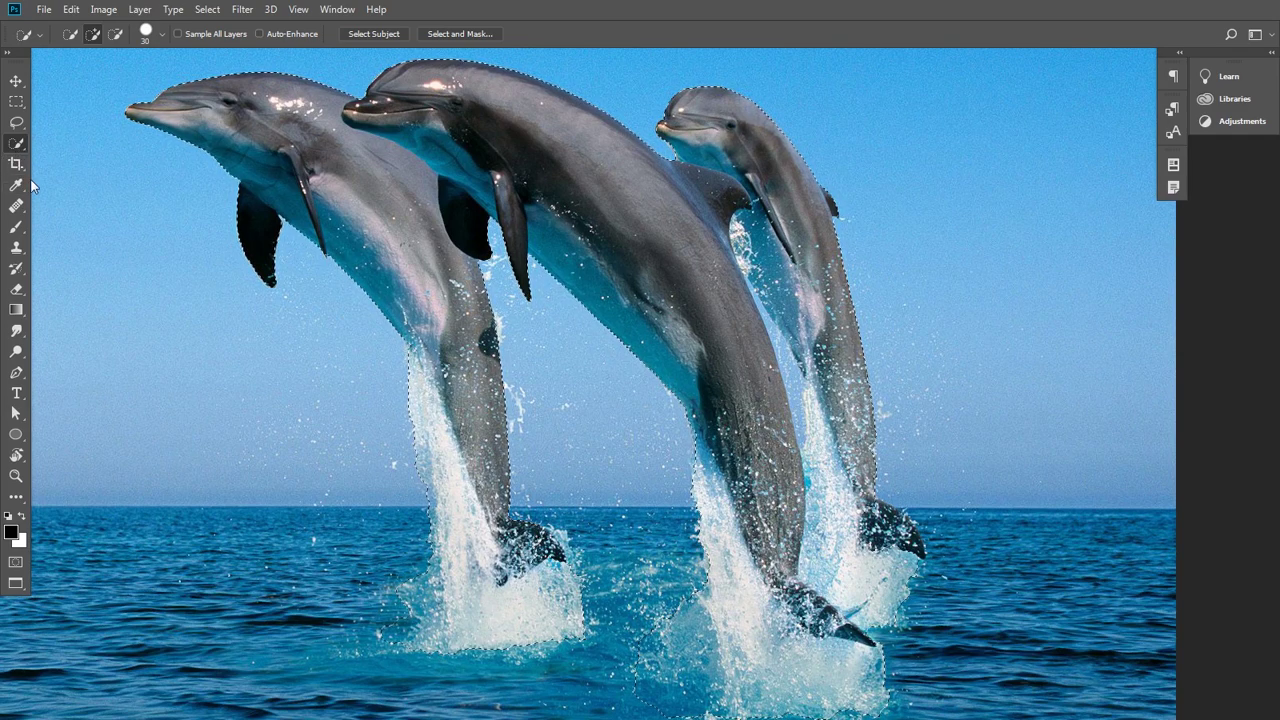
With the Lasso tool, zoom in and cut the forehead bump out of the left dolphin's selection
click(16, 122)
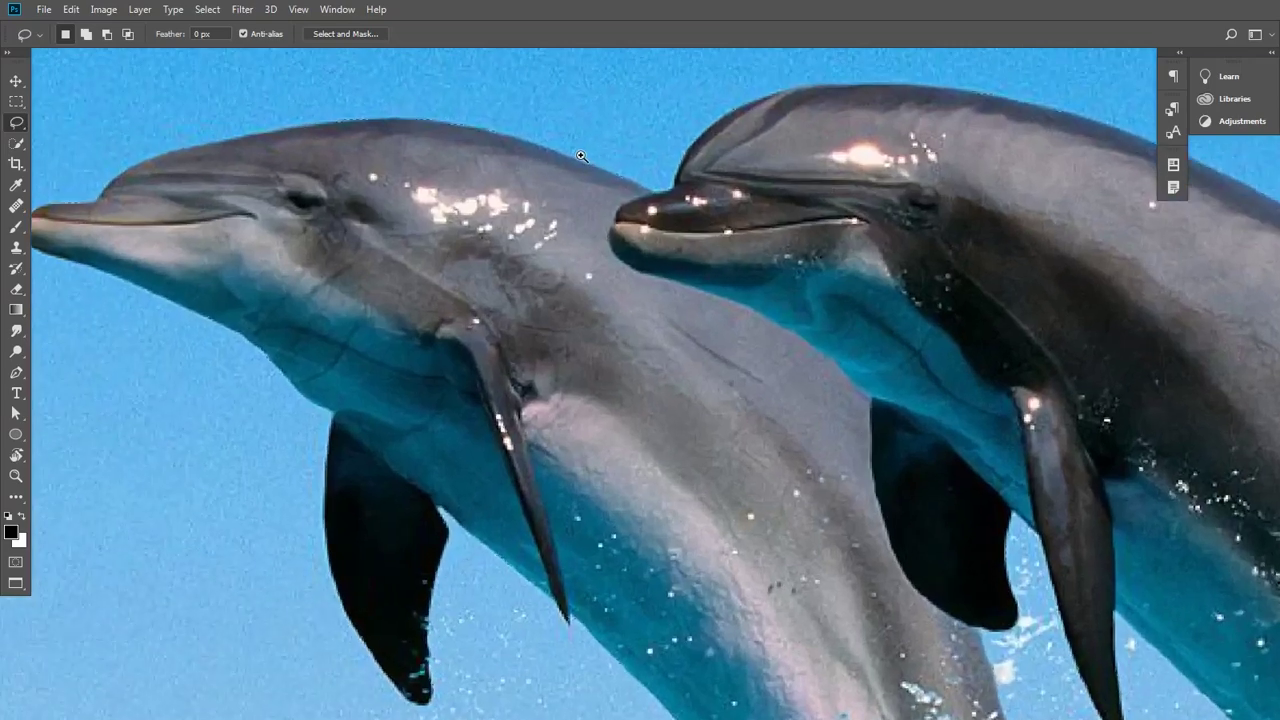
scroll(620, 165, up, 2)
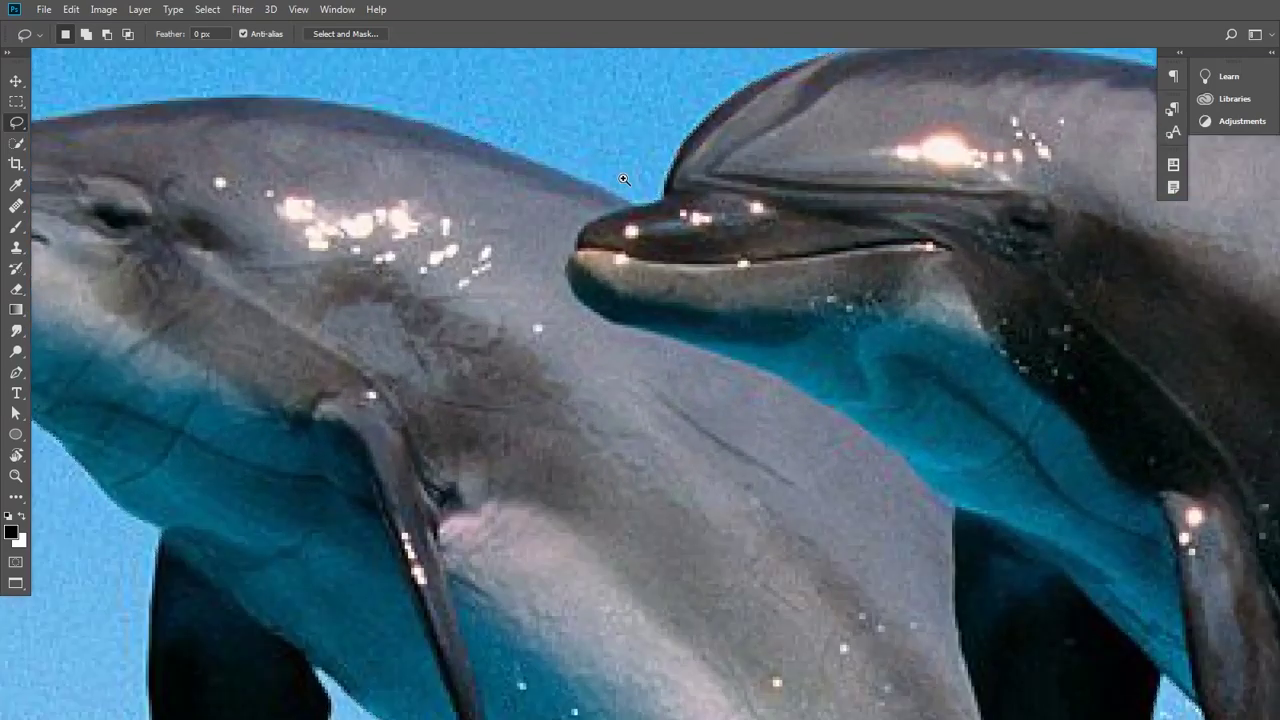
scroll(622, 170, up, 1)
scroll(624, 179, up, 1)
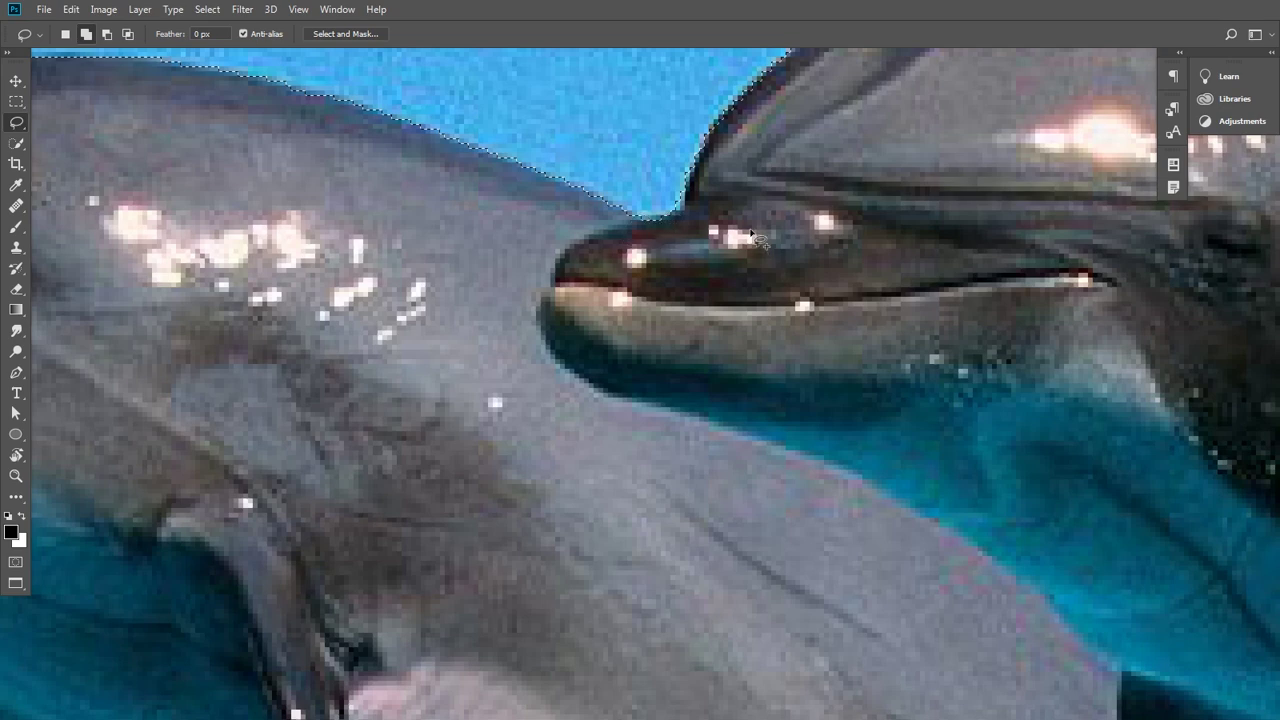
drag(550, 196, 1080, 216)
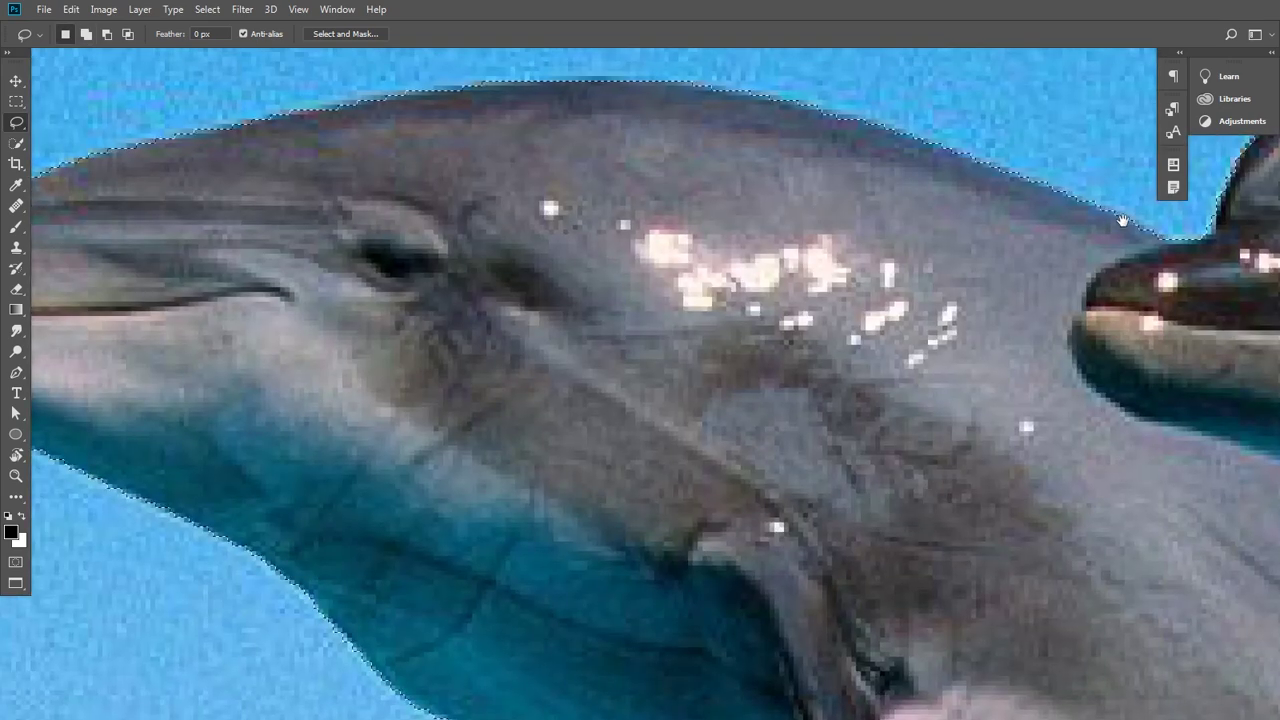
drag(466, 127, 733, 178)
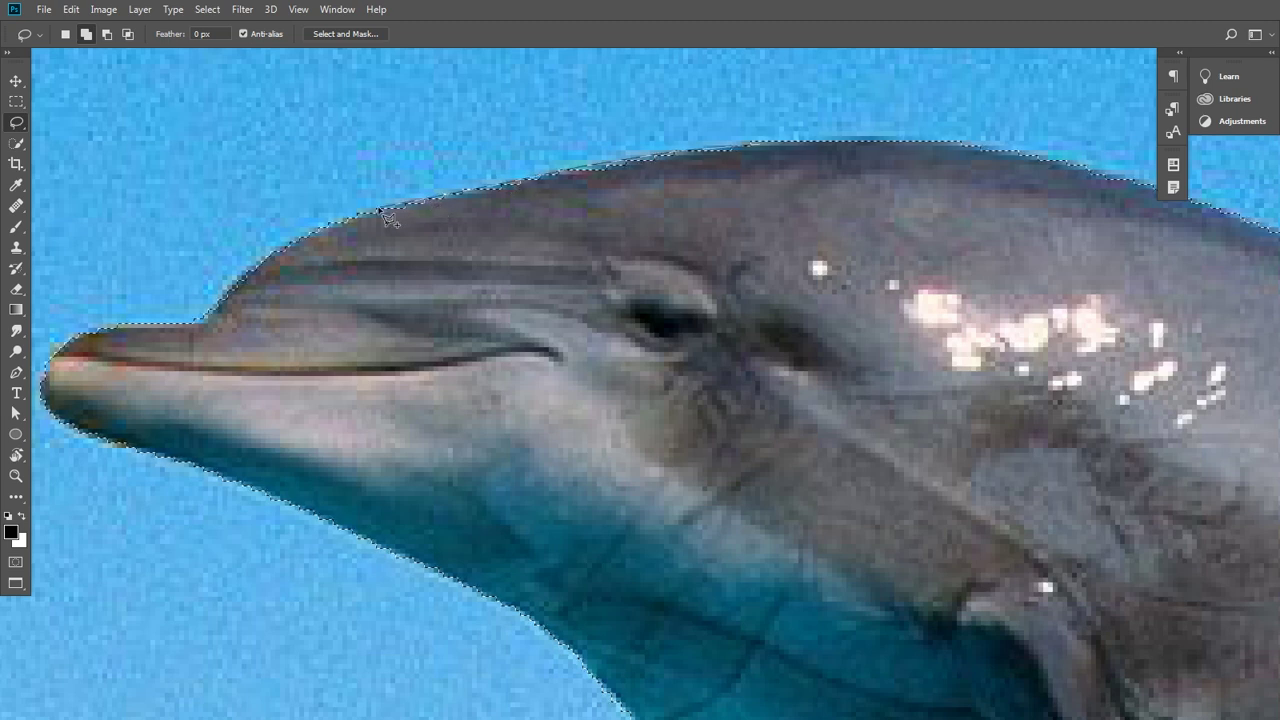
drag(352, 216, 902, 233)
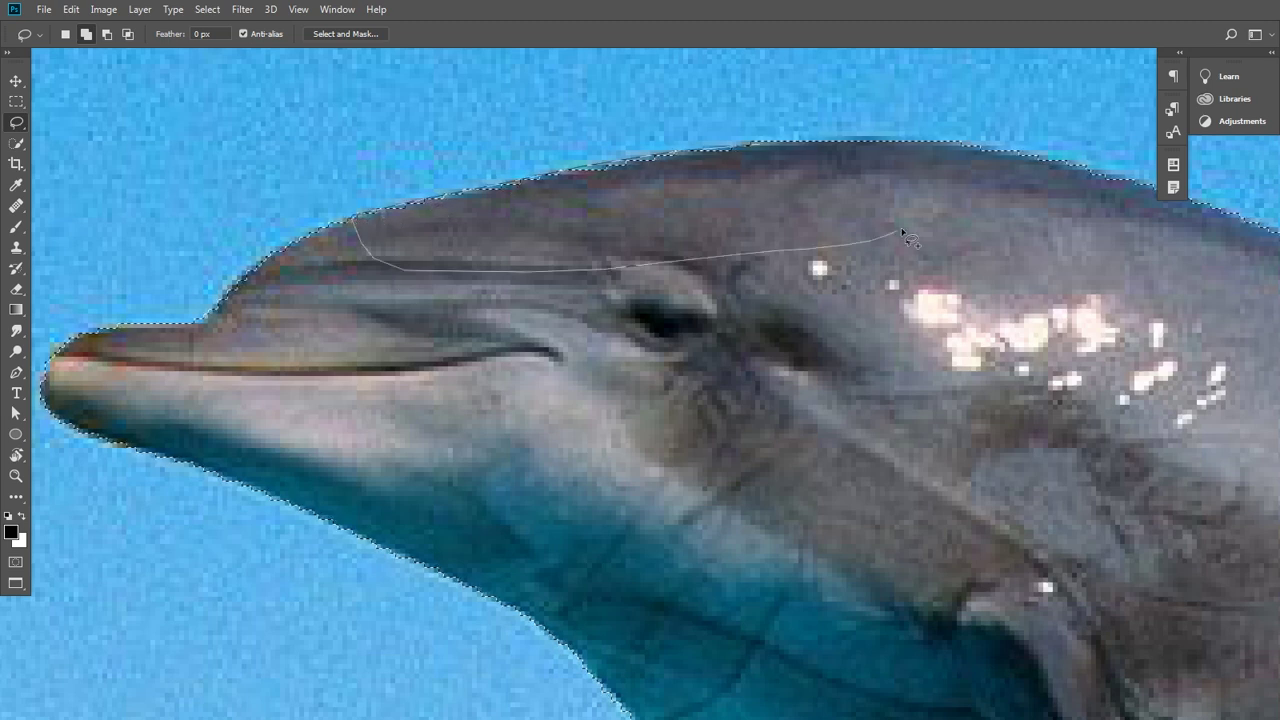
drag(400, 337, 606, 289)
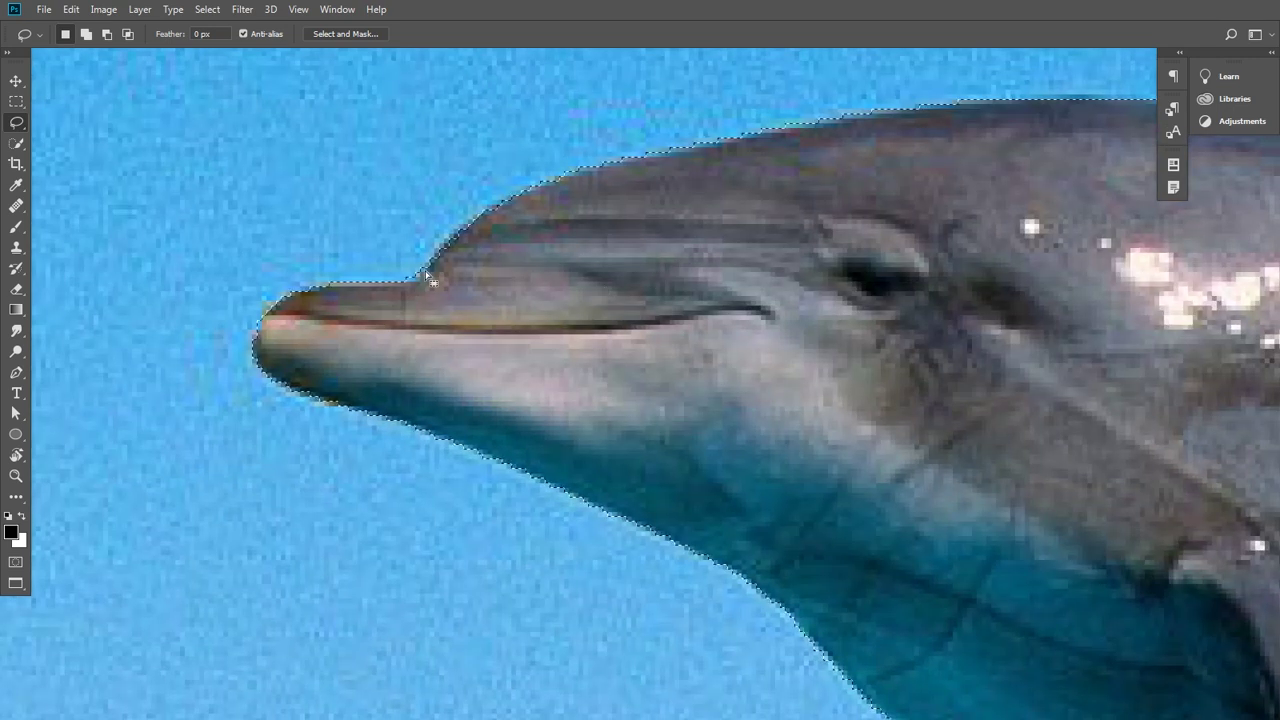
key(alt)
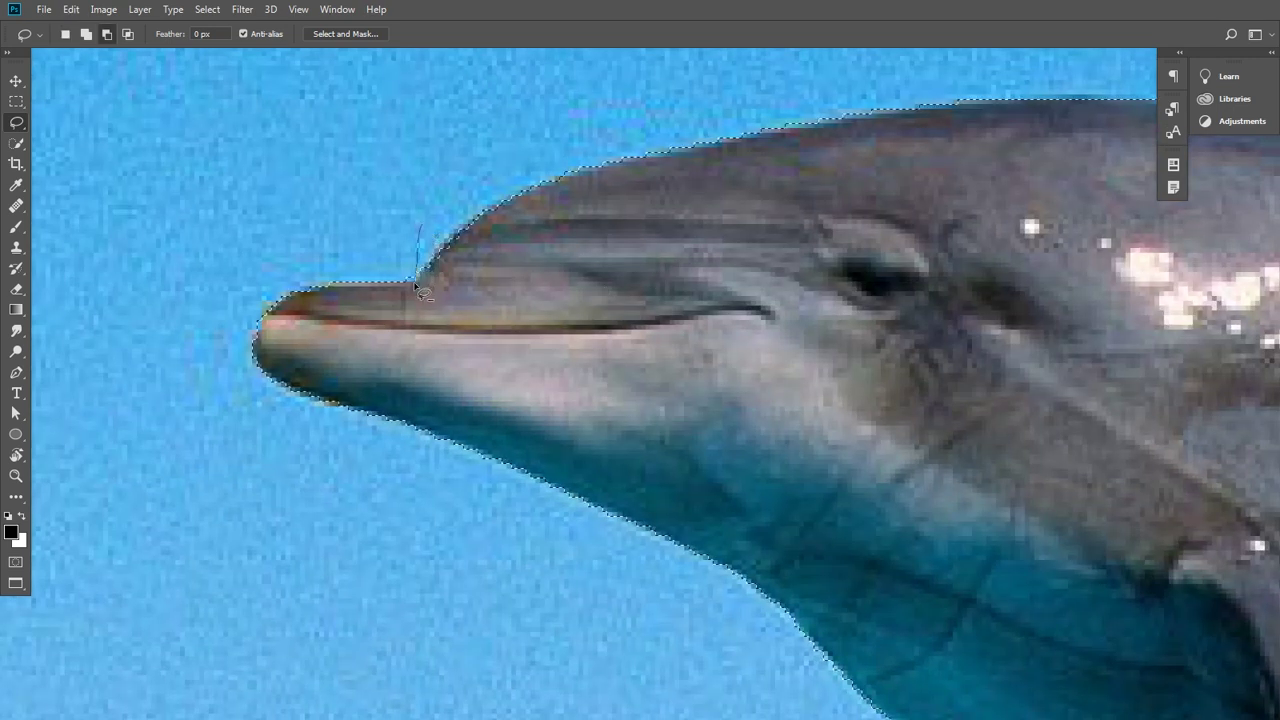
drag(382, 273, 352, 264)
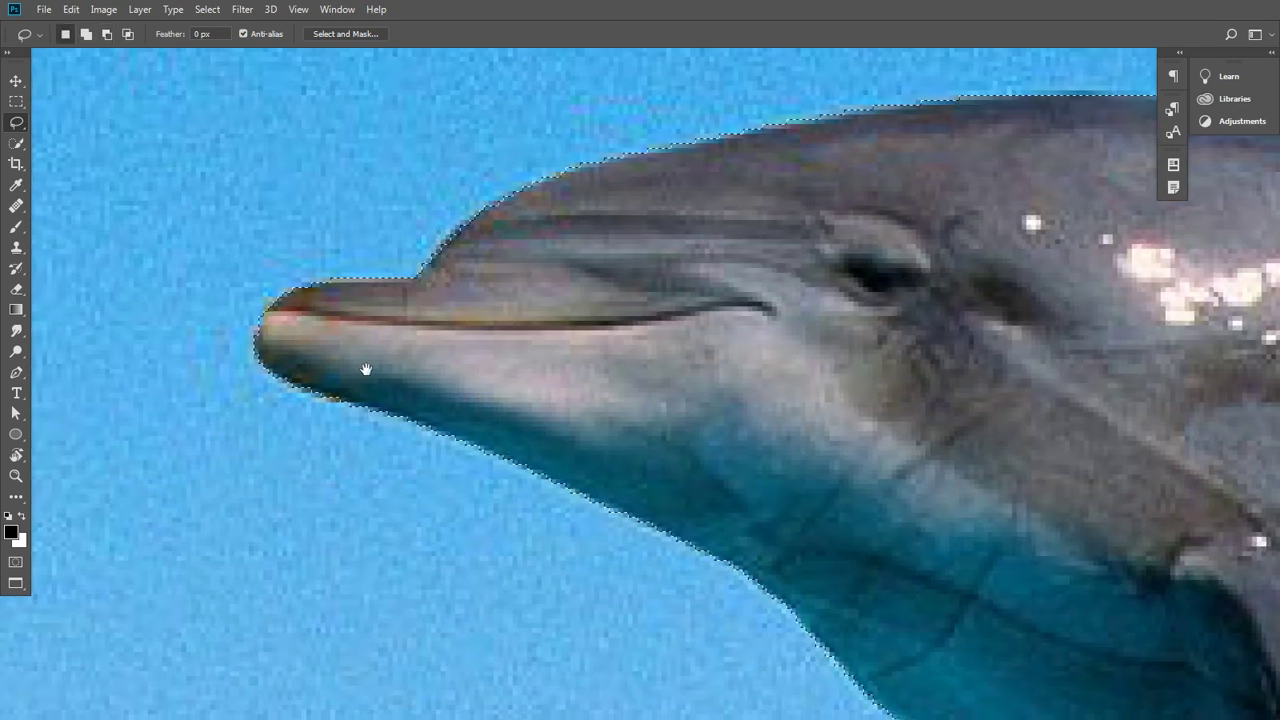
key(alt)
Refine the selection edge along the lower jaw and flipper, adding the flipper's right edge
drag(637, 406, 620, 302)
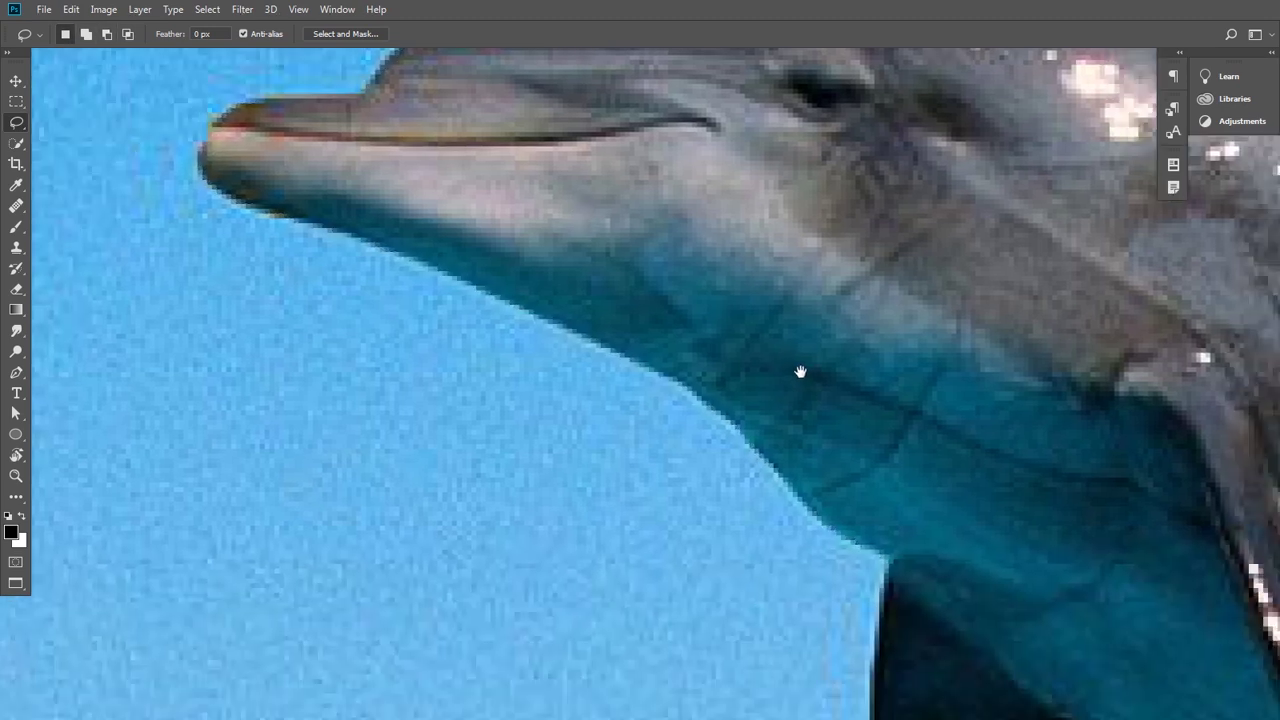
drag(800, 371, 754, 317)
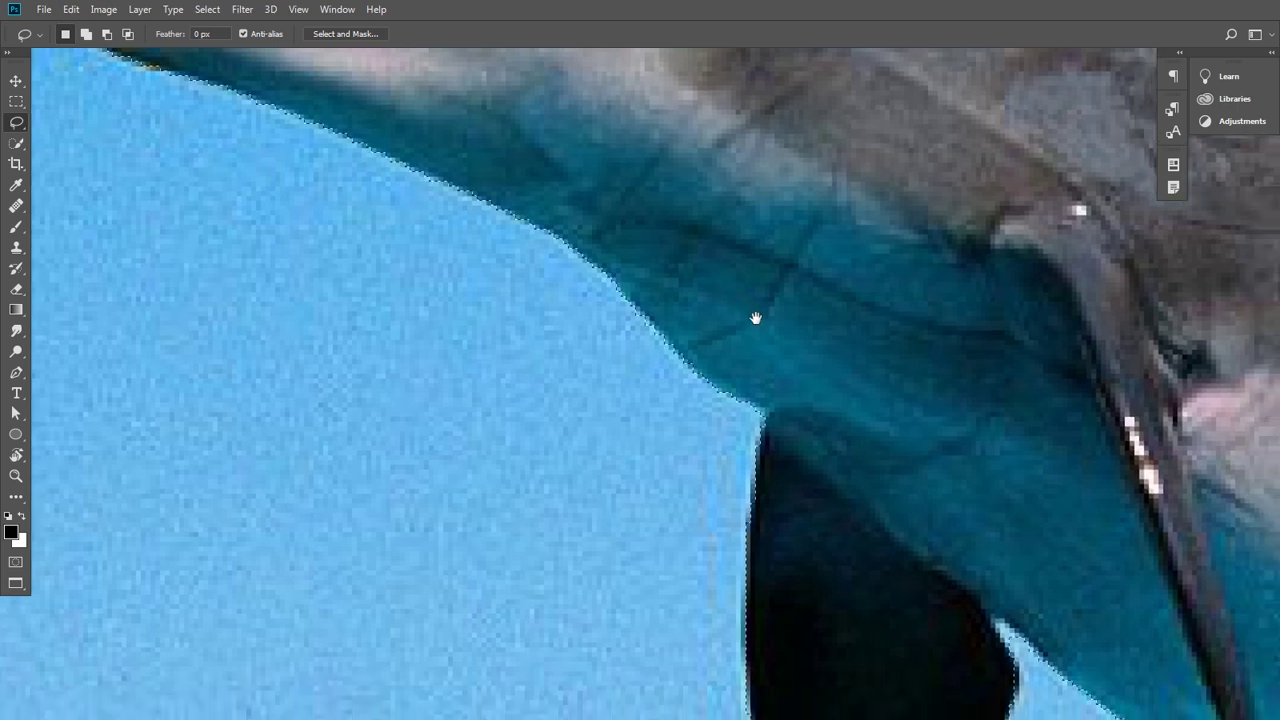
drag(860, 477, 811, 357)
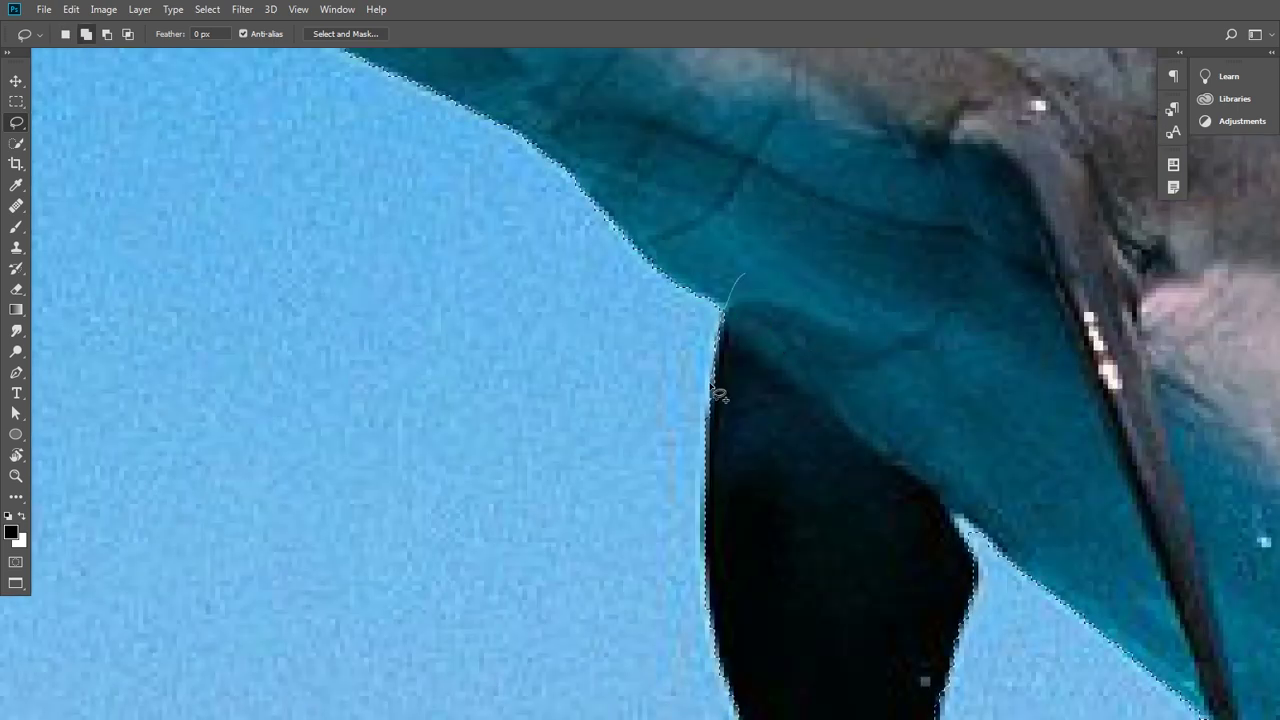
drag(716, 437, 840, 356)
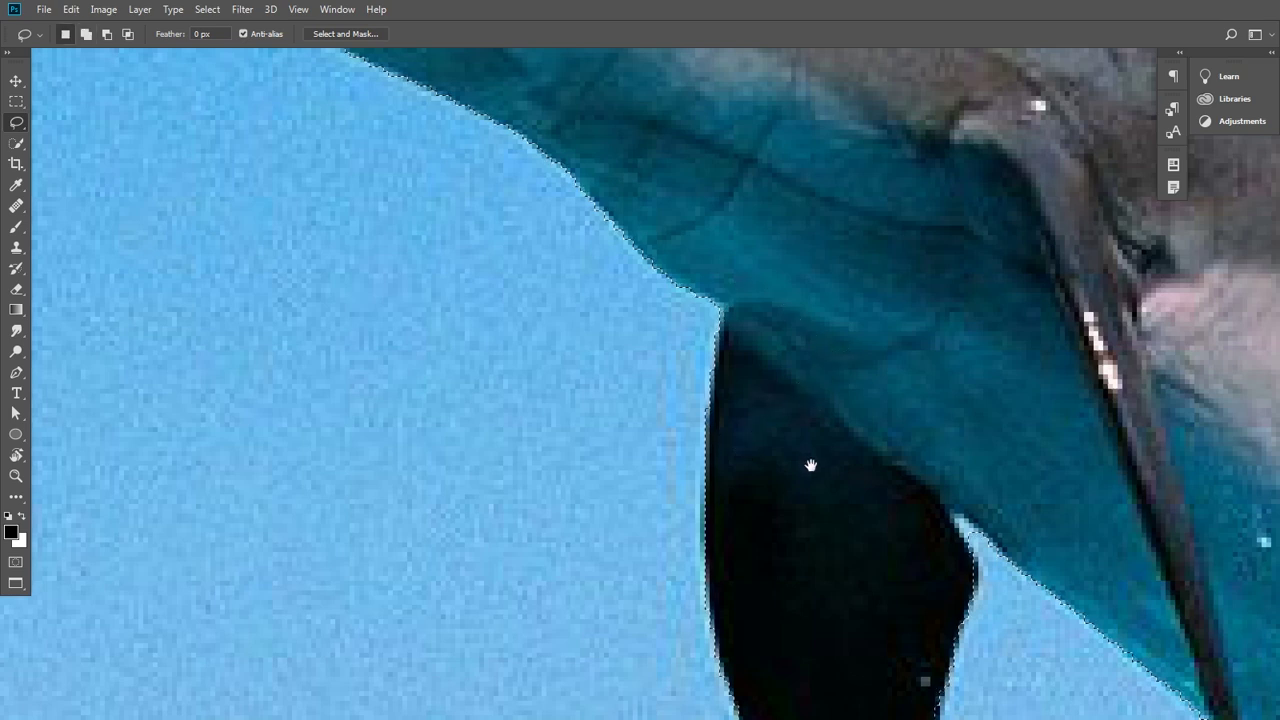
drag(811, 463, 706, 237)
drag(848, 352, 858, 405)
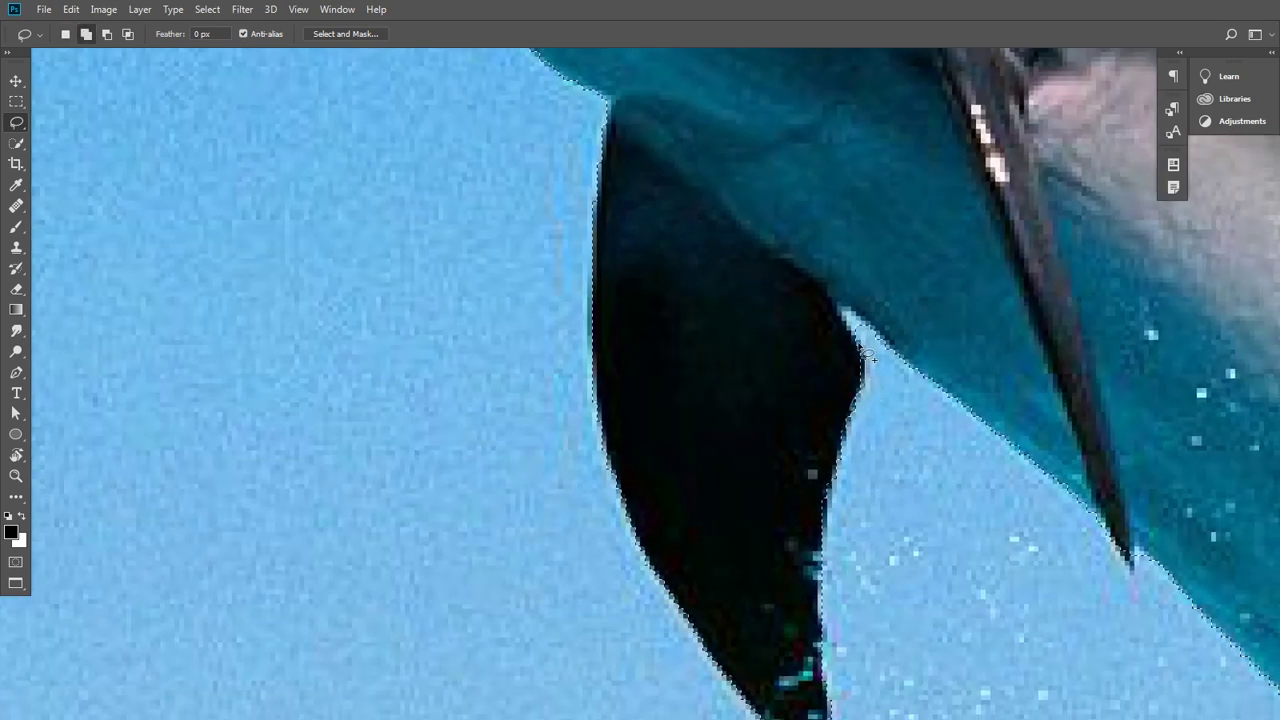
Trim sky off the flipper's right edge with Alt, then Shift-add the flipper edge back
key(alt)
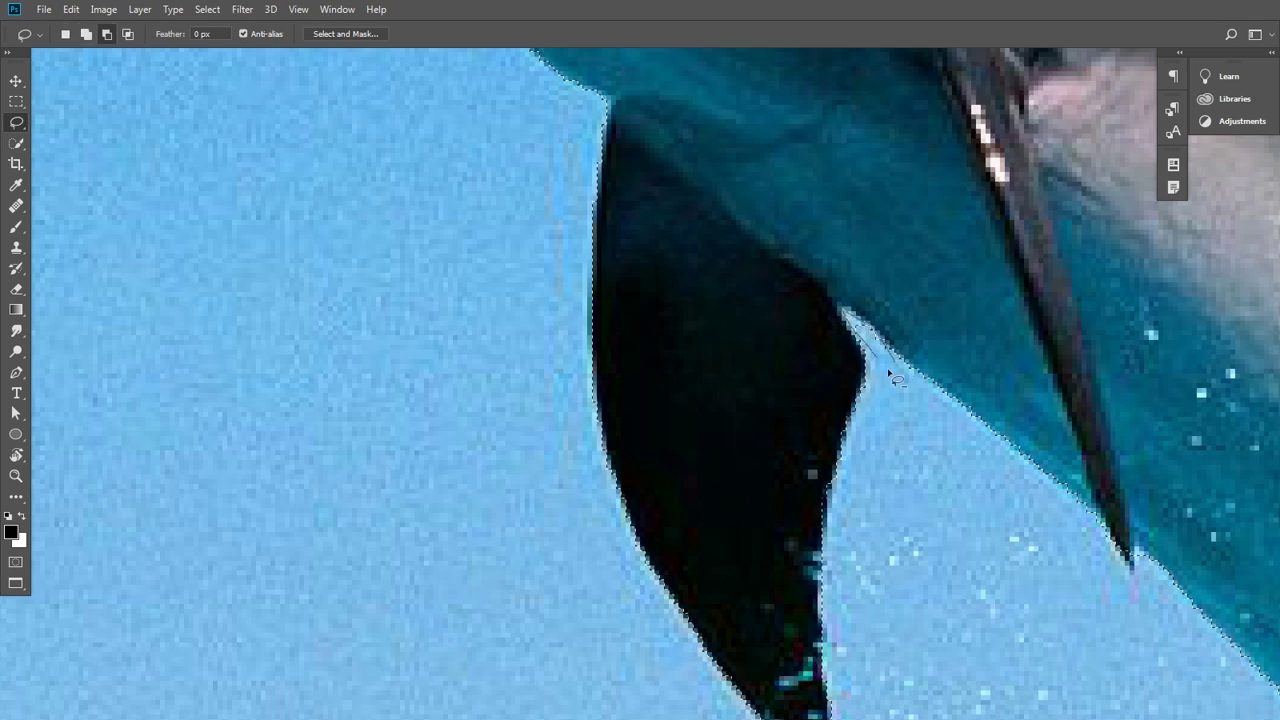
mouse_move(889, 372)
mouse_down()
mouse_move(908, 400)
mouse_move(826, 225)
mouse_up()
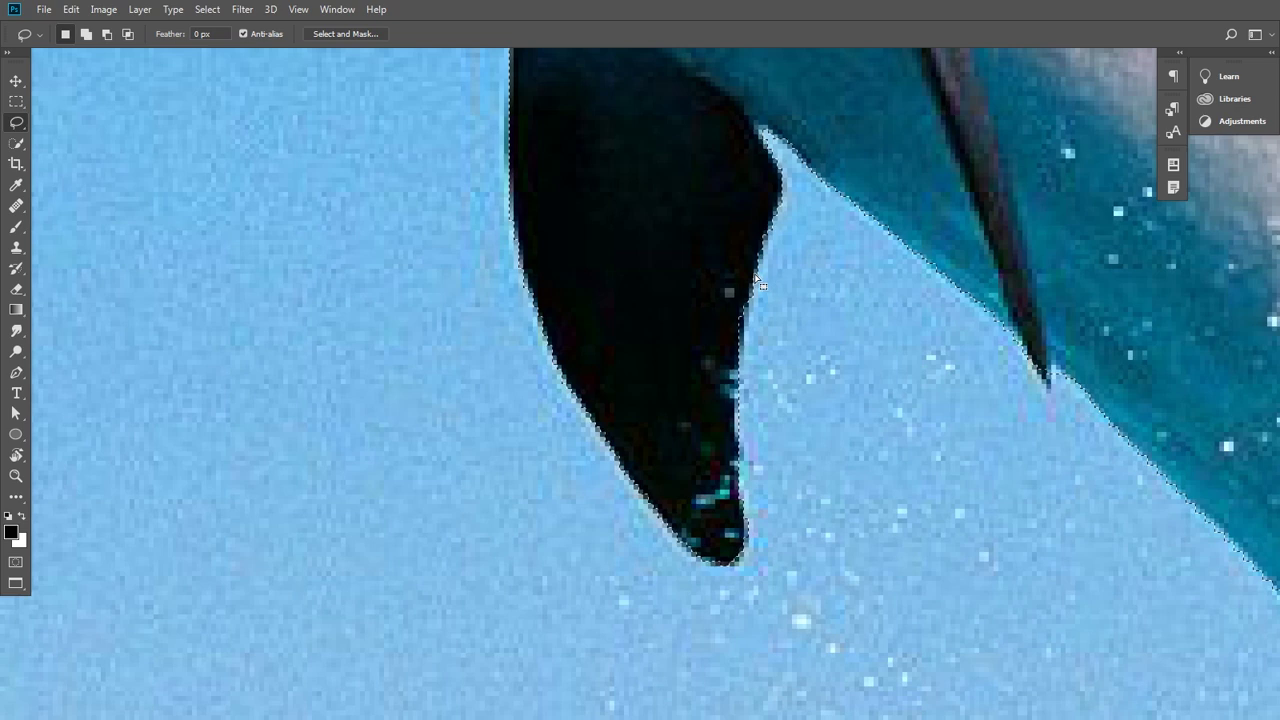
key(shift)
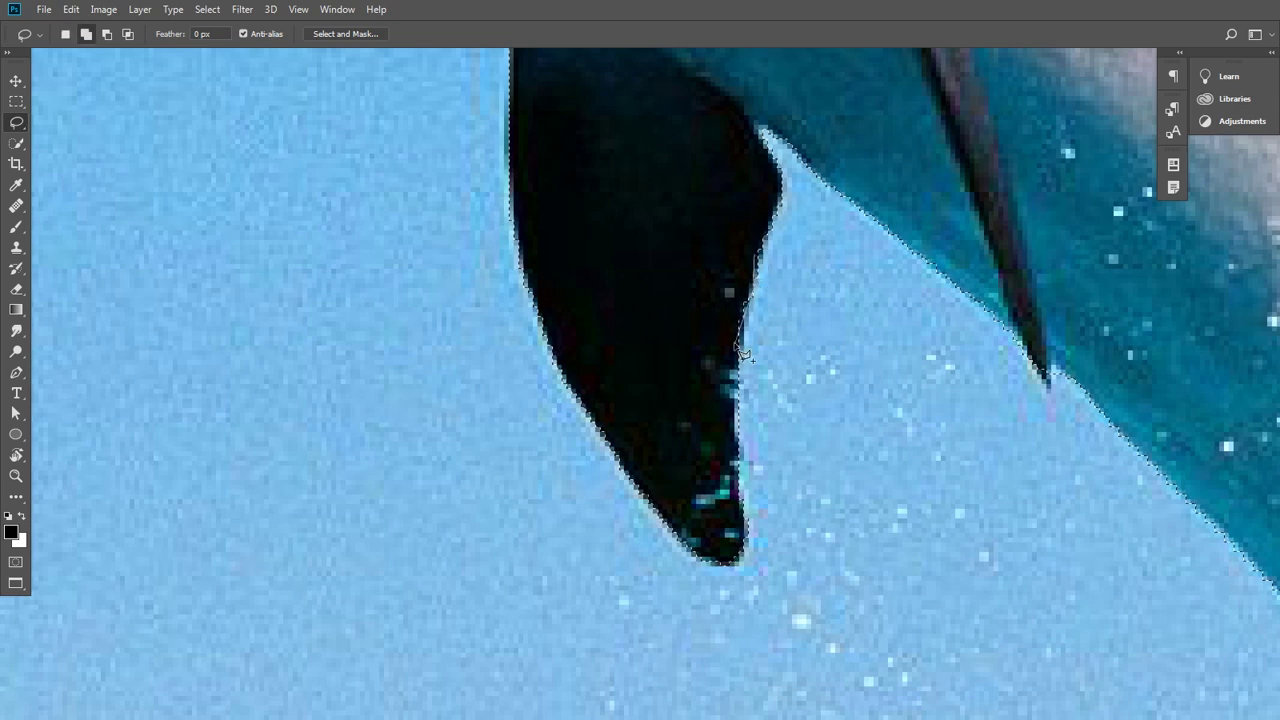
mouse_move(745, 360)
mouse_down()
mouse_move(748, 415)
mouse_move(643, 223)
mouse_up()
key(shift)
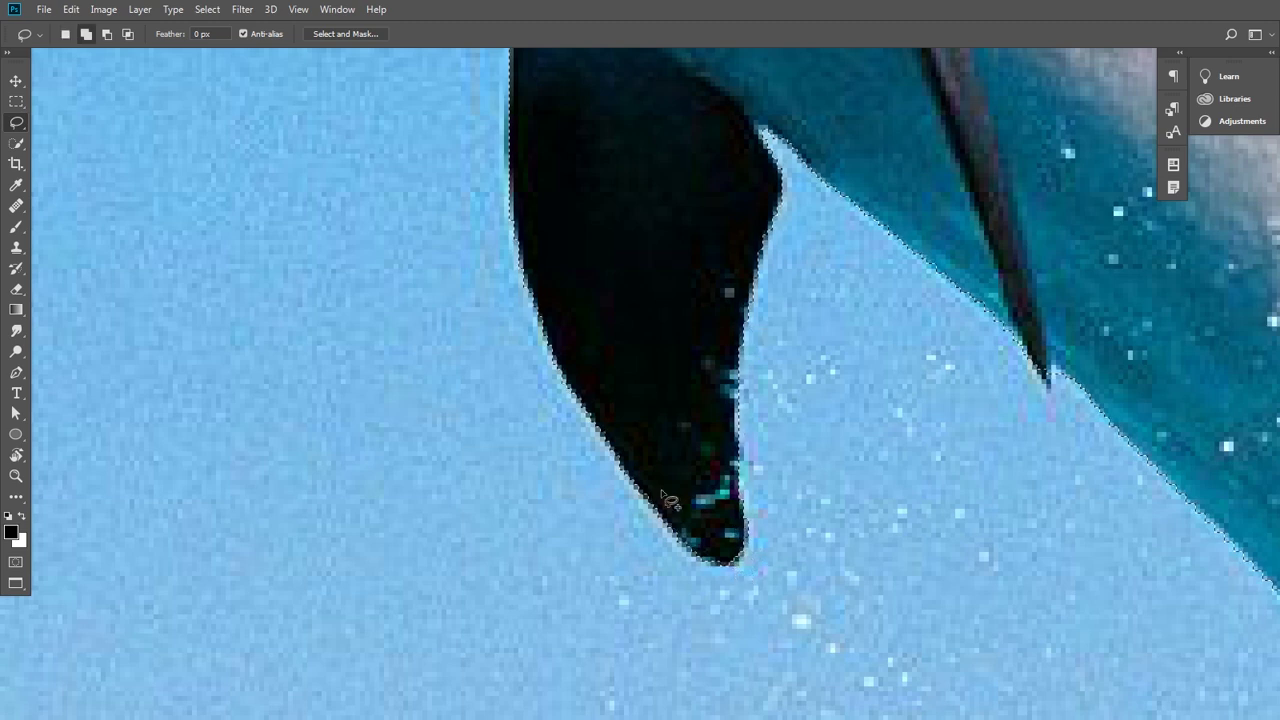
mouse_move(903, 183)
mouse_down()
mouse_move(810, 363)
mouse_move(672, 270)
mouse_up()
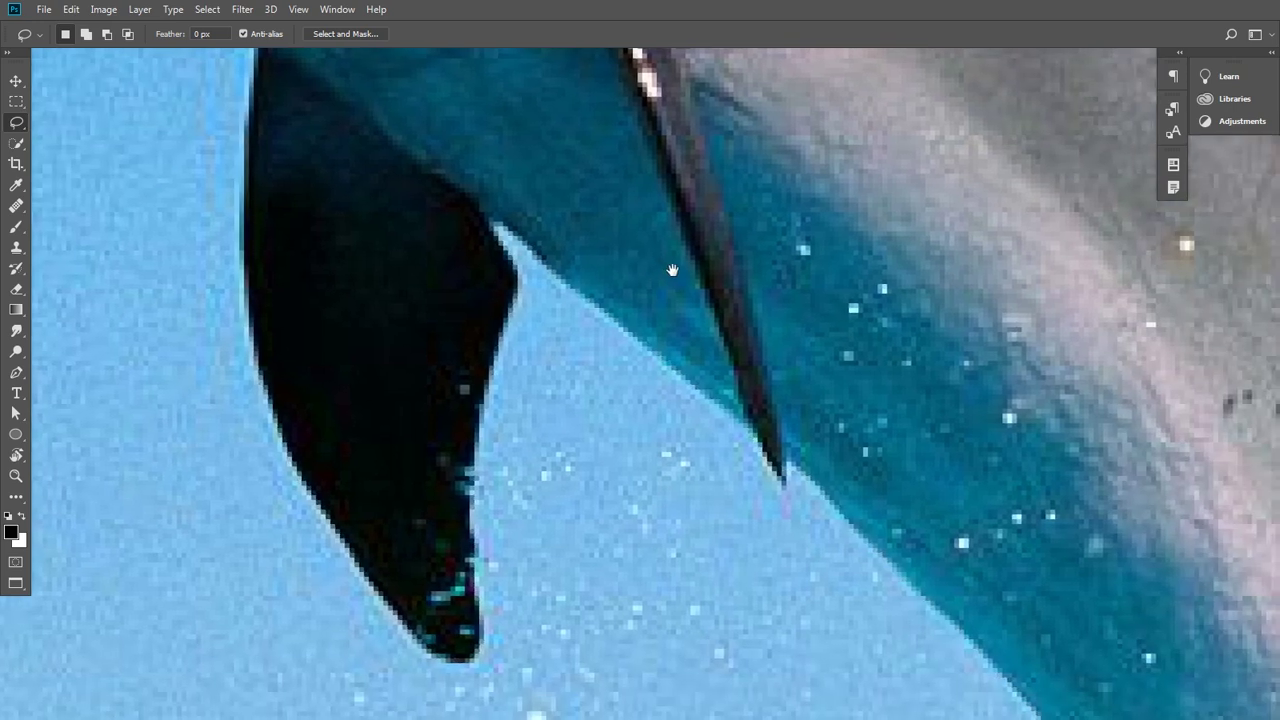
mouse_move(855, 361)
mouse_down()
mouse_move(792, 338)
mouse_move(785, 431)
mouse_up()
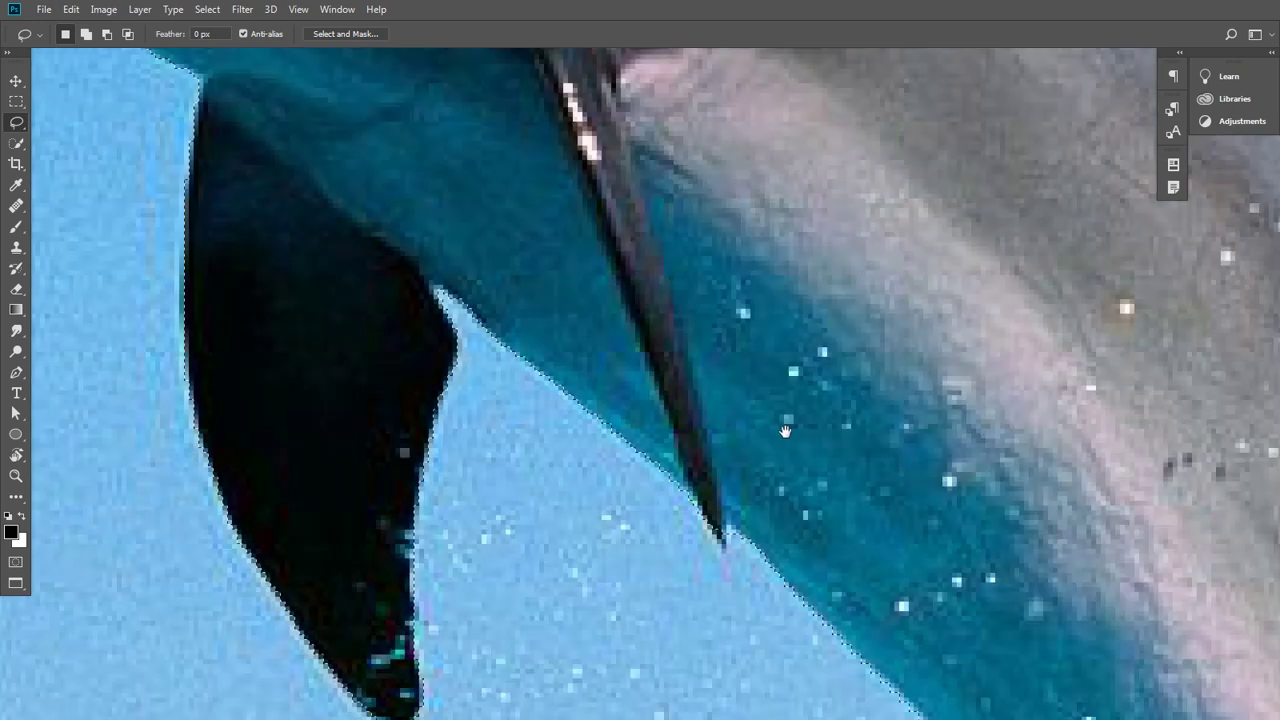
key(shift)
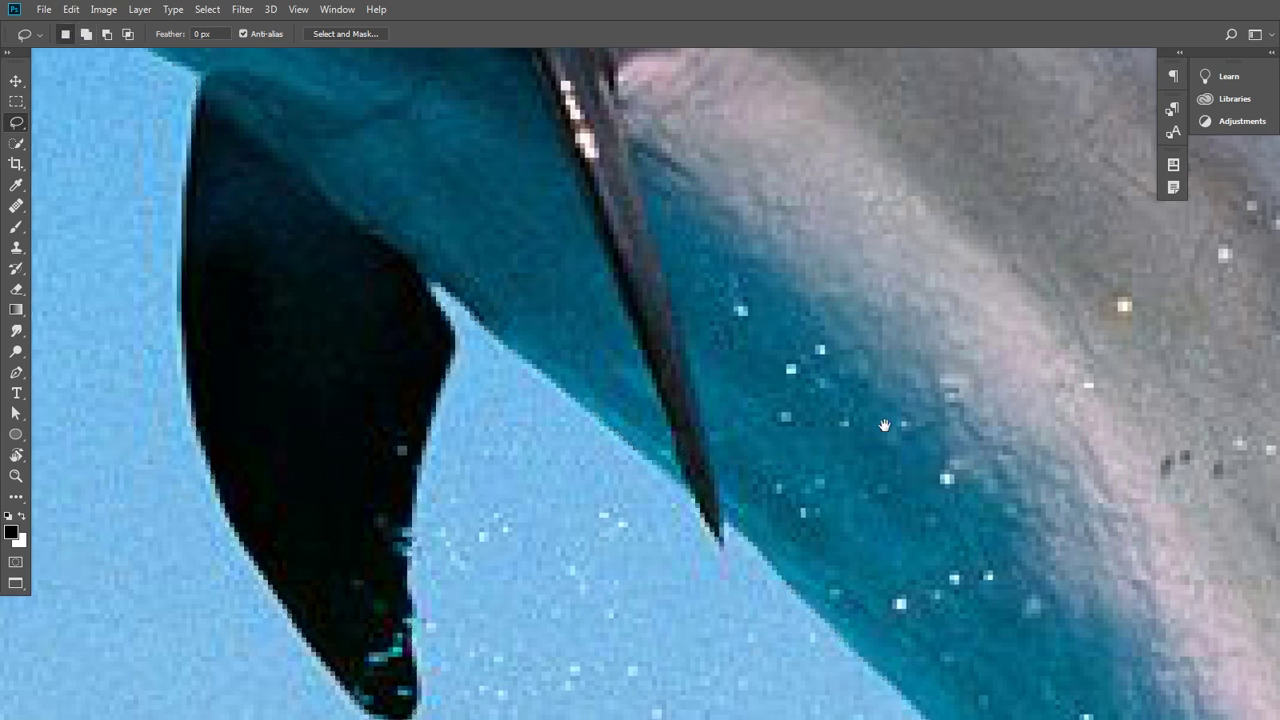
mouse_move(705, 435)
mouse_down()
mouse_move(812, 262)
mouse_move(813, 370)
mouse_move(707, 276)
mouse_move(714, 398)
mouse_up()
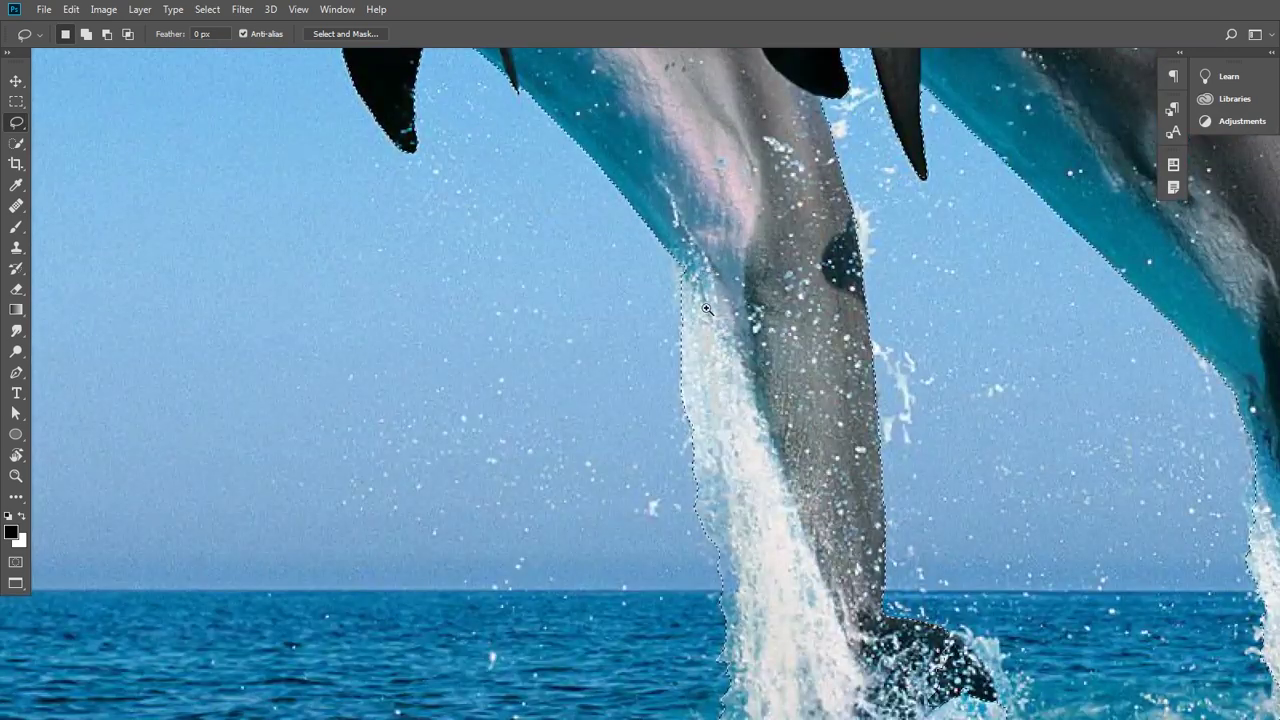
Shift-lasso missed splash along the dolphin's left edge into the selection
scroll(680, 221, up, 3)
scroll(680, 221, up, 2)
scroll(680, 221, up, 1)
key(shift)
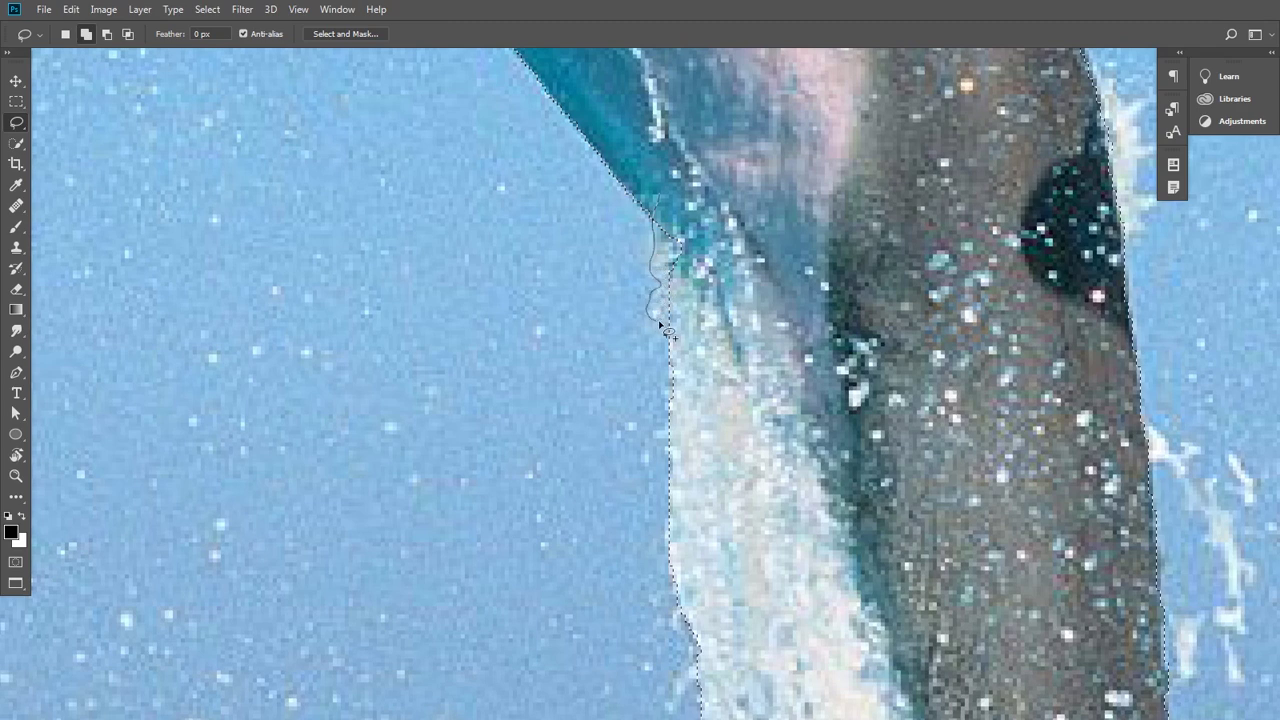
drag(731, 312, 735, 316)
scroll(782, 400, down, 2)
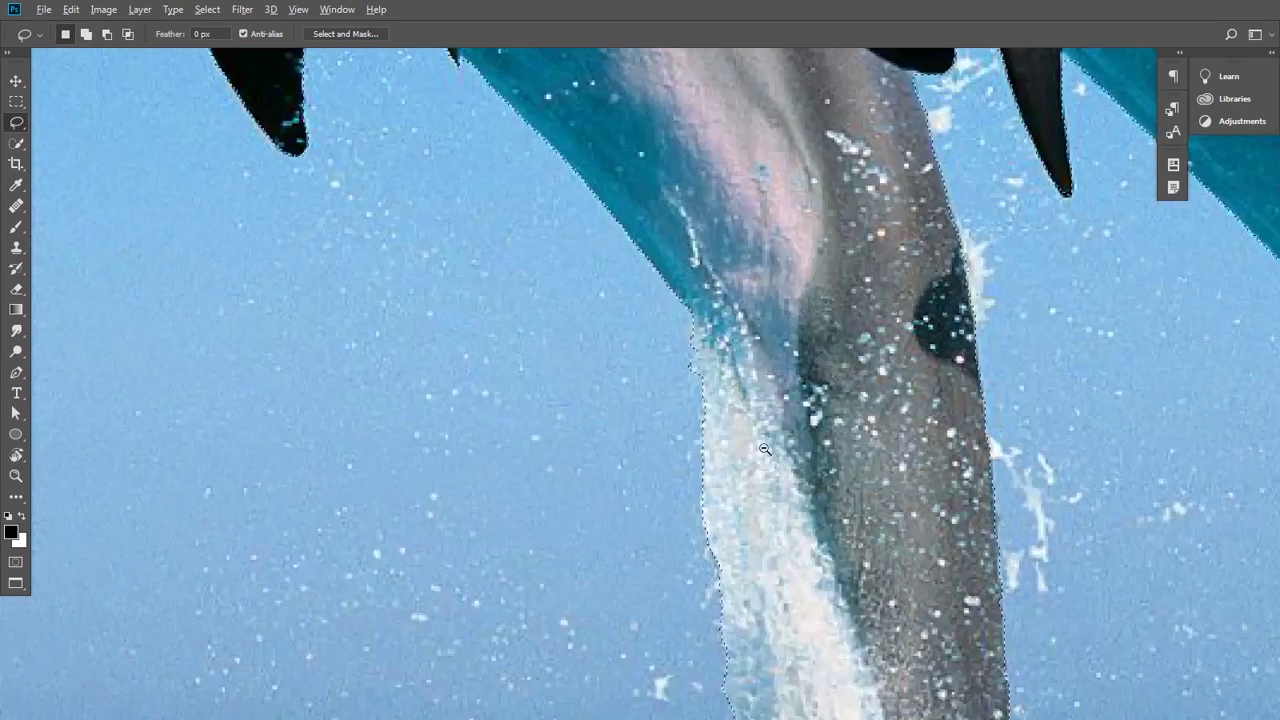
drag(788, 504, 719, 328)
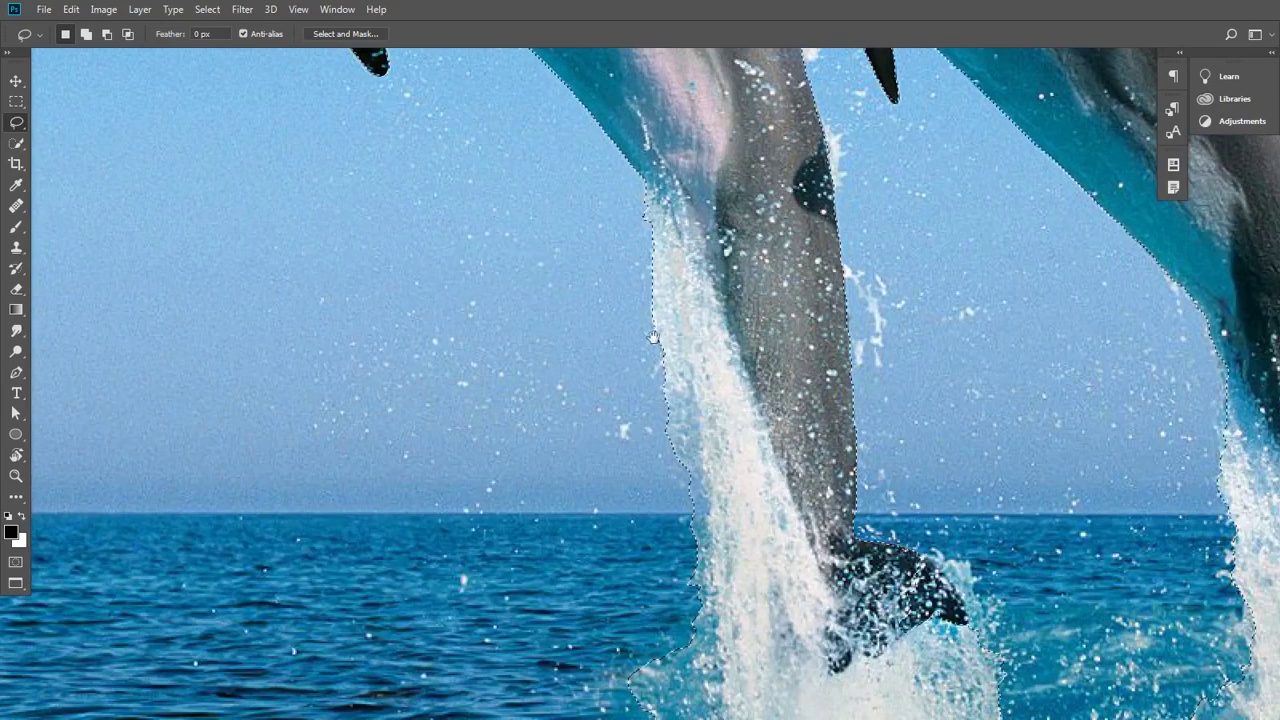
scroll(653, 263, up, 2)
scroll(652, 258, up, 2)
scroll(652, 258, up, 1)
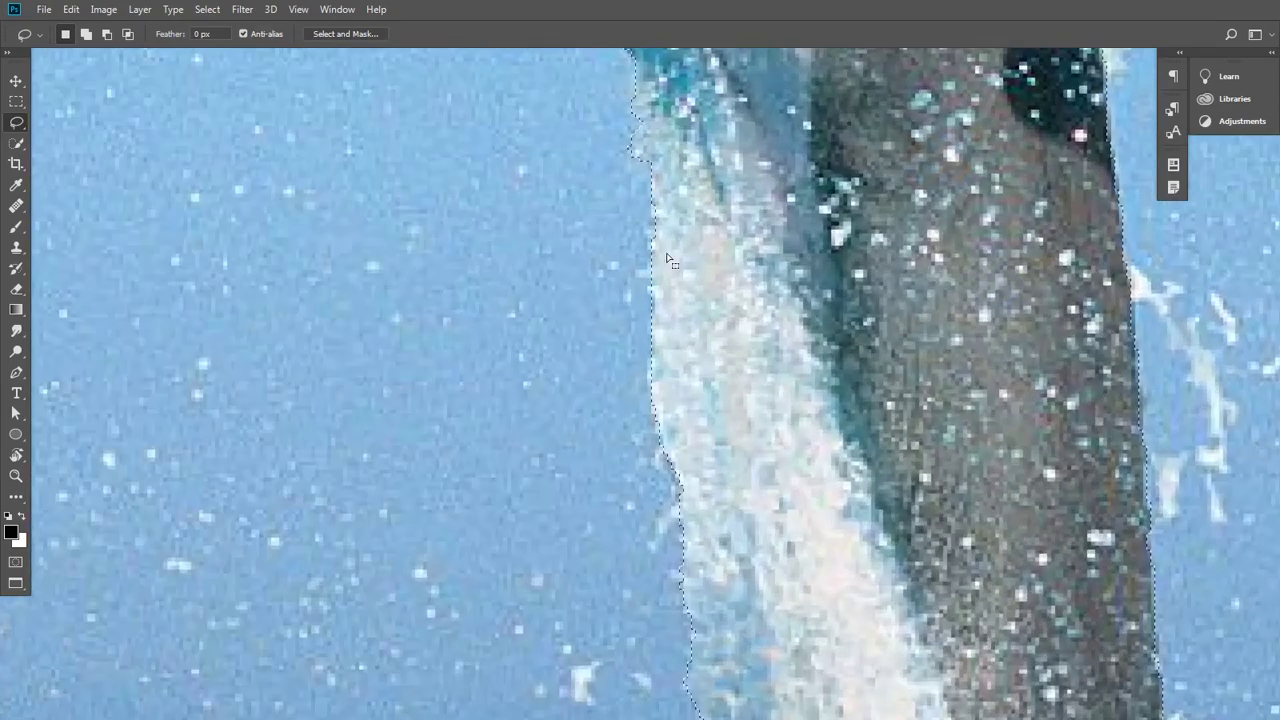
key(shift)
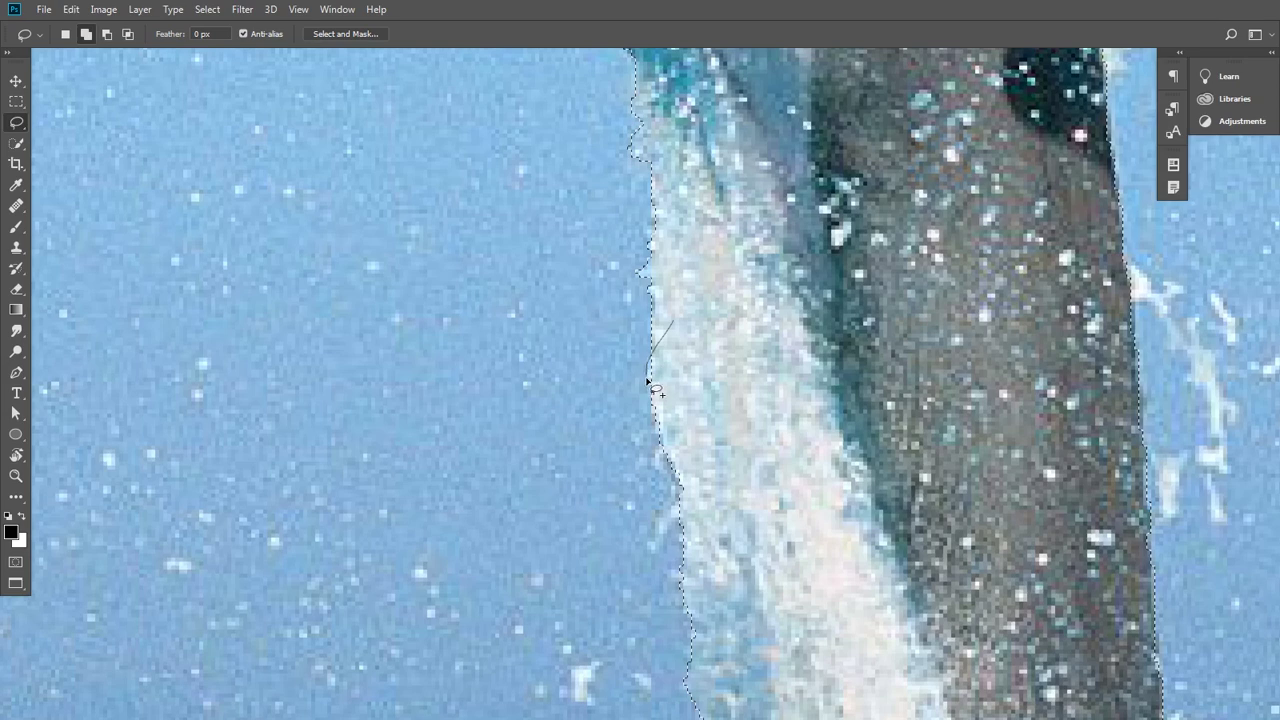
mouse_move(648, 382)
mouse_down()
mouse_move(691, 380)
mouse_move(670, 267)
mouse_up()
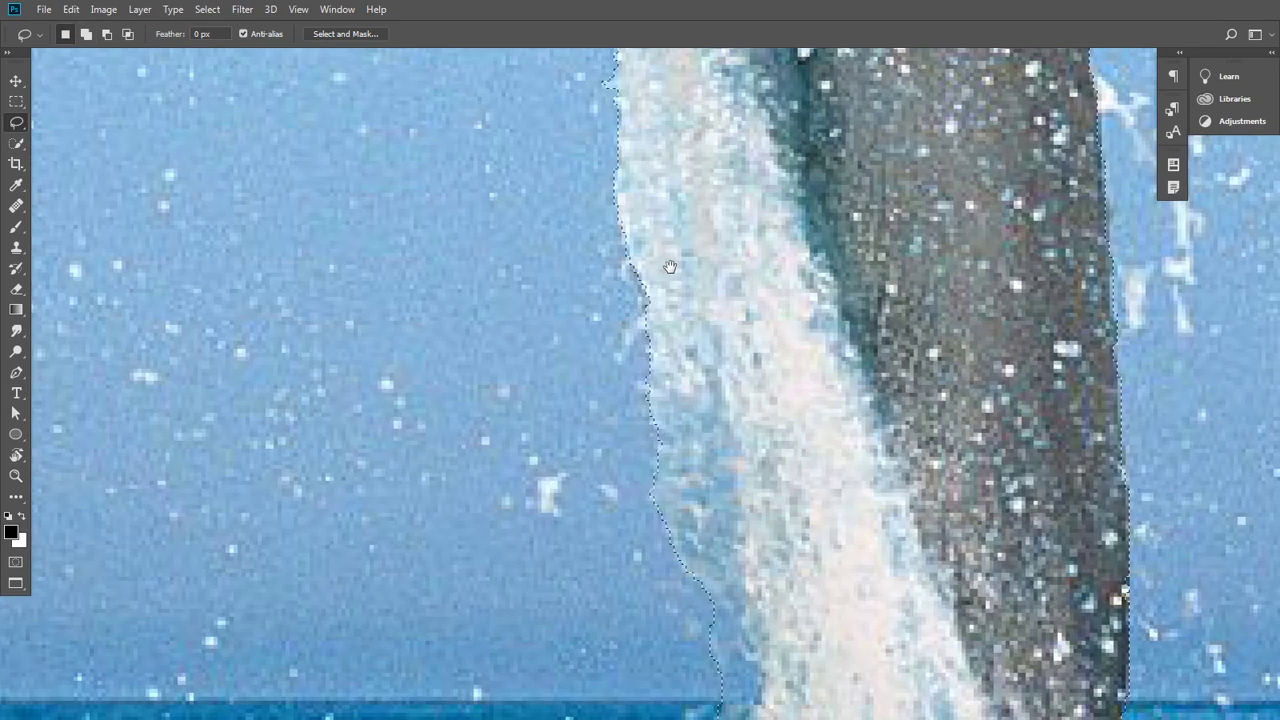
Zoom in on the splash's left edge and add the small missed strips of splash
alt+click(678, 278)
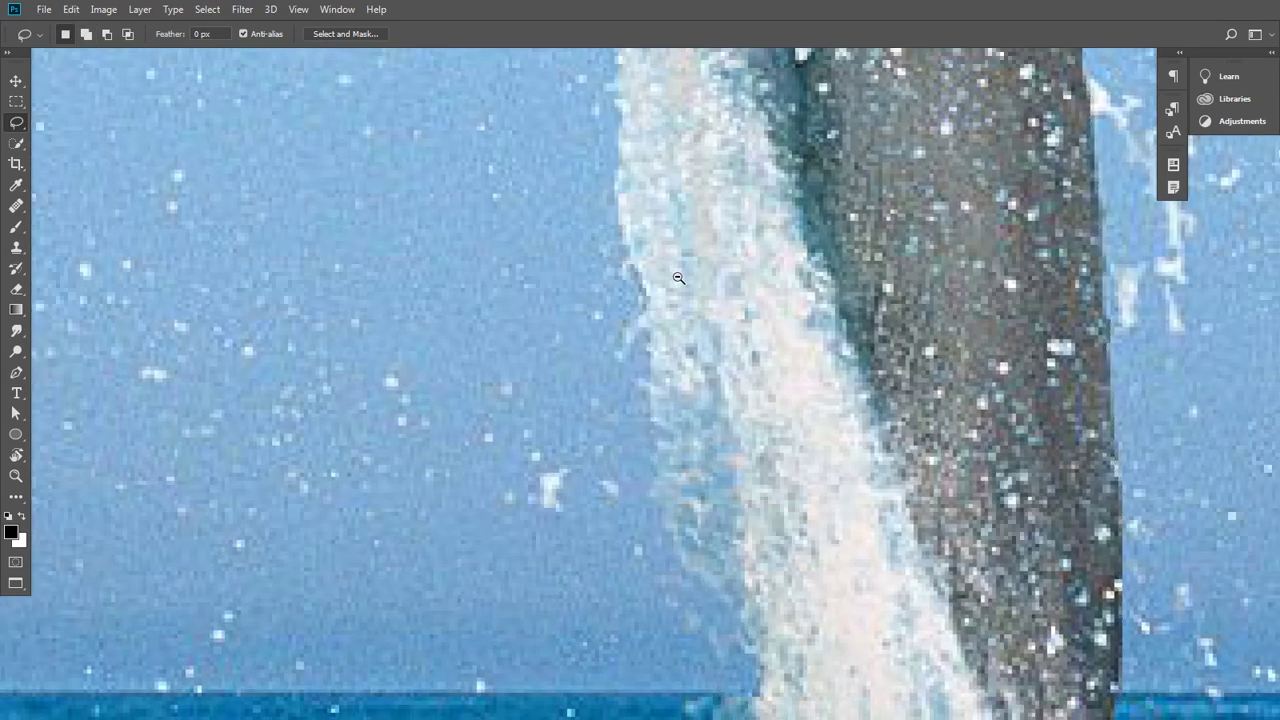
alt+click(678, 278)
scroll(627, 285, up, 2)
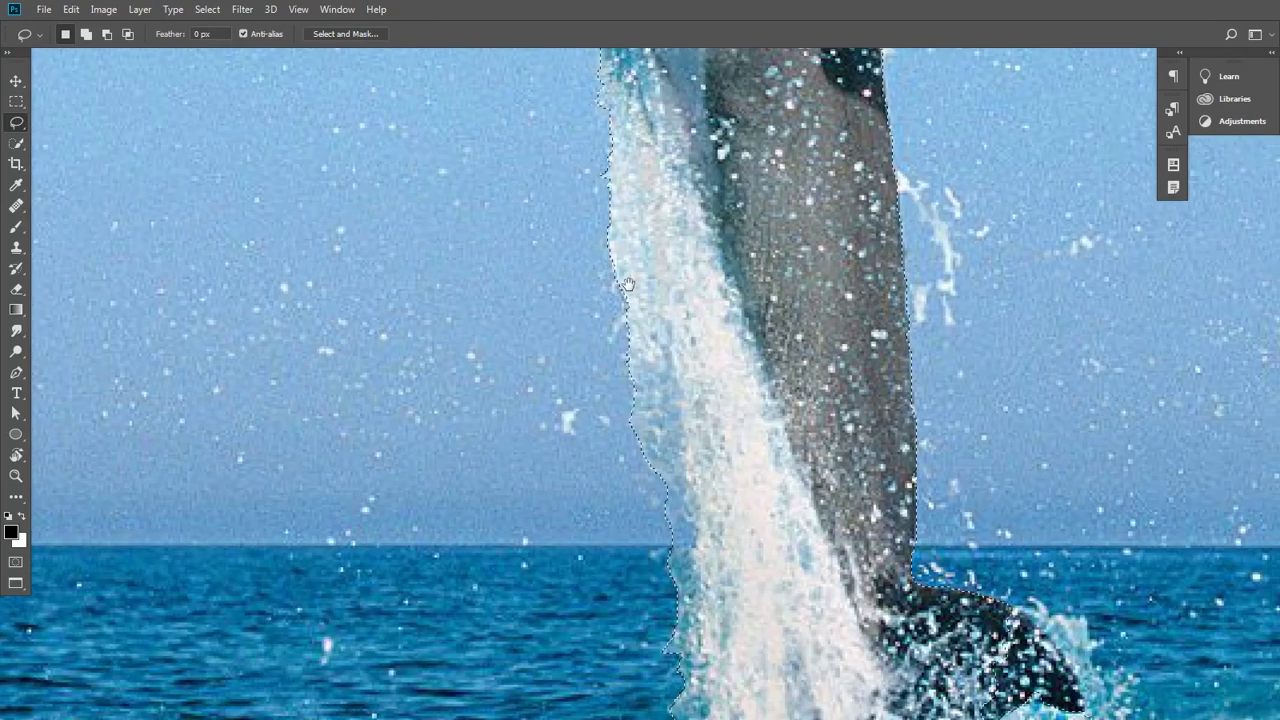
key(shift)
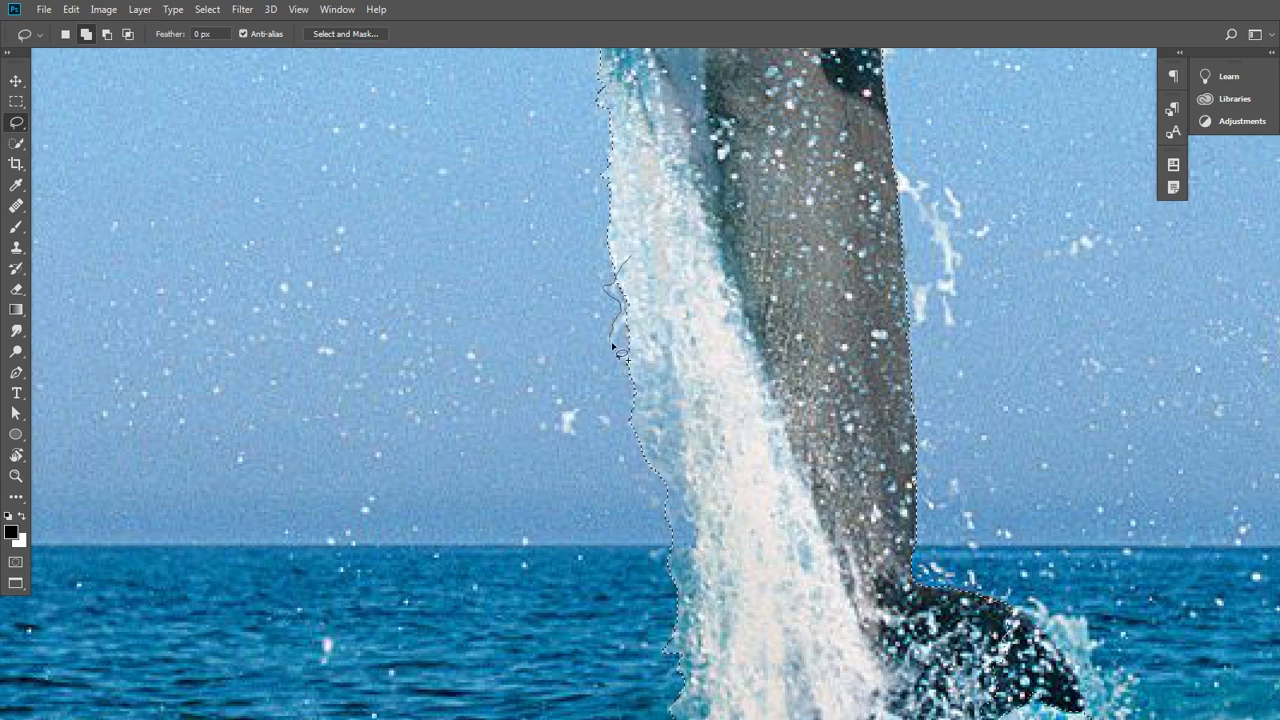
drag(620, 334, 618, 340)
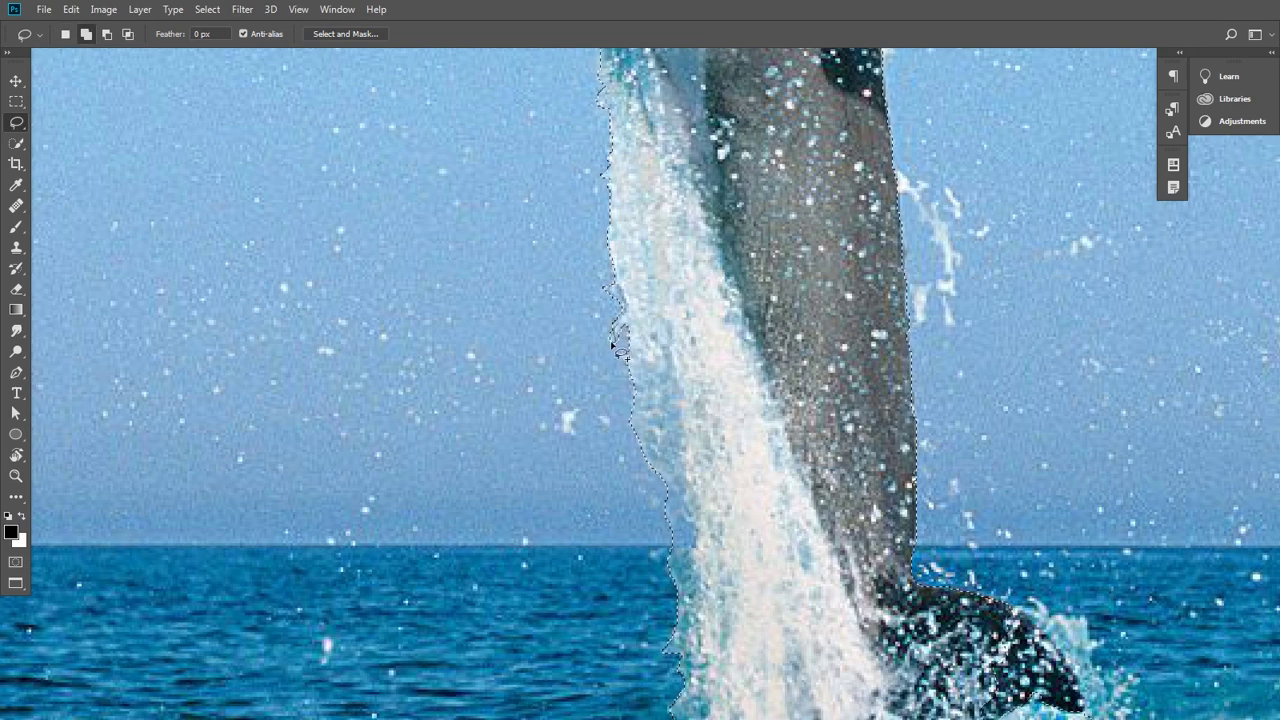
scroll(618, 333, down, 1)
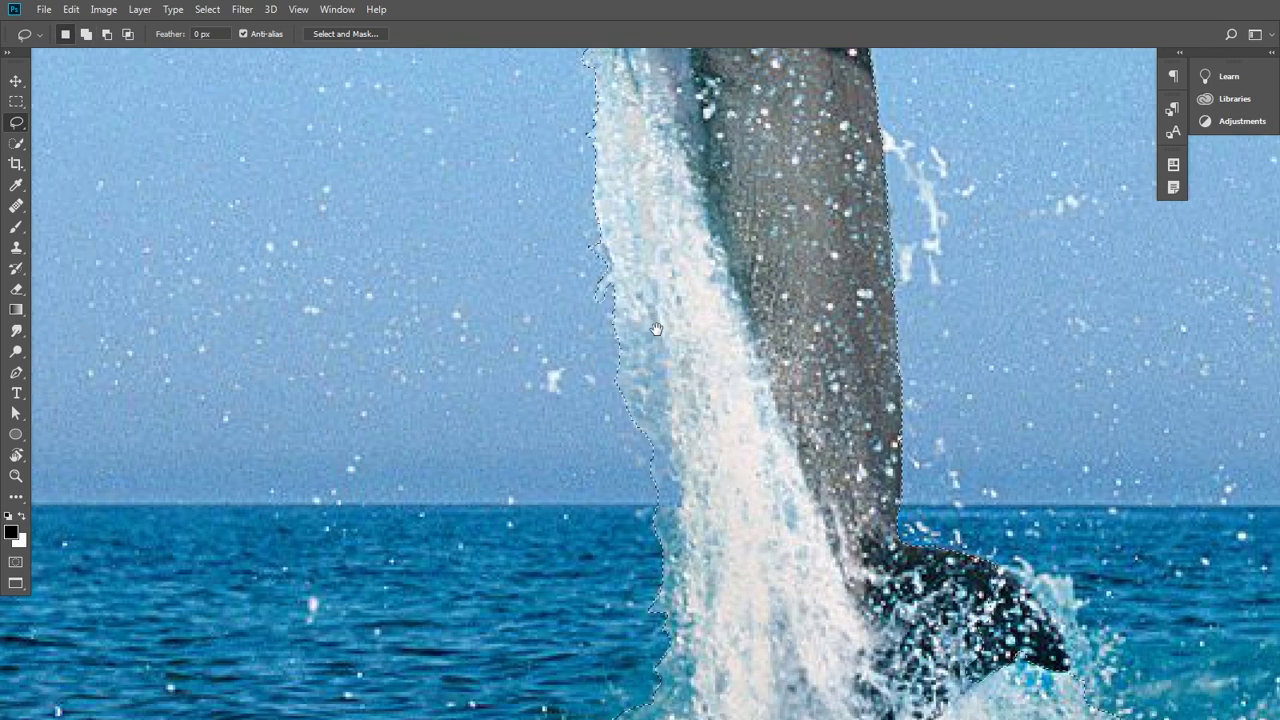
drag(632, 286, 620, 312)
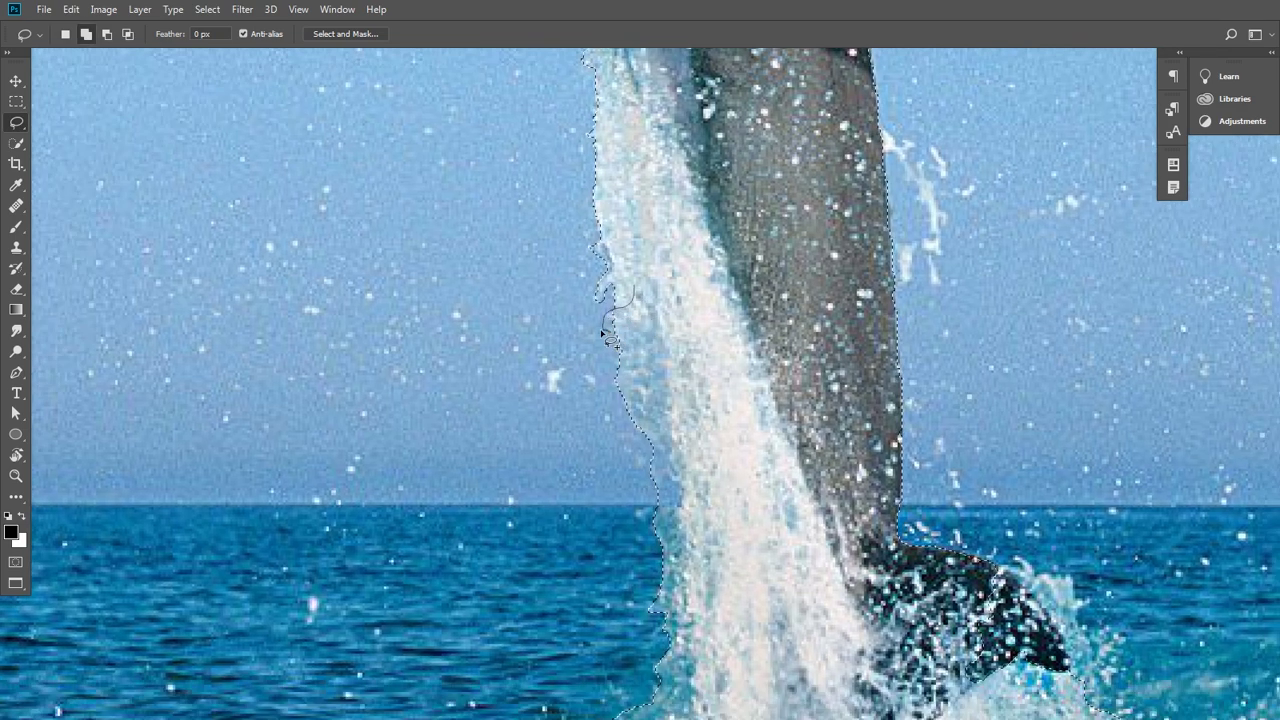
drag(608, 338, 614, 344)
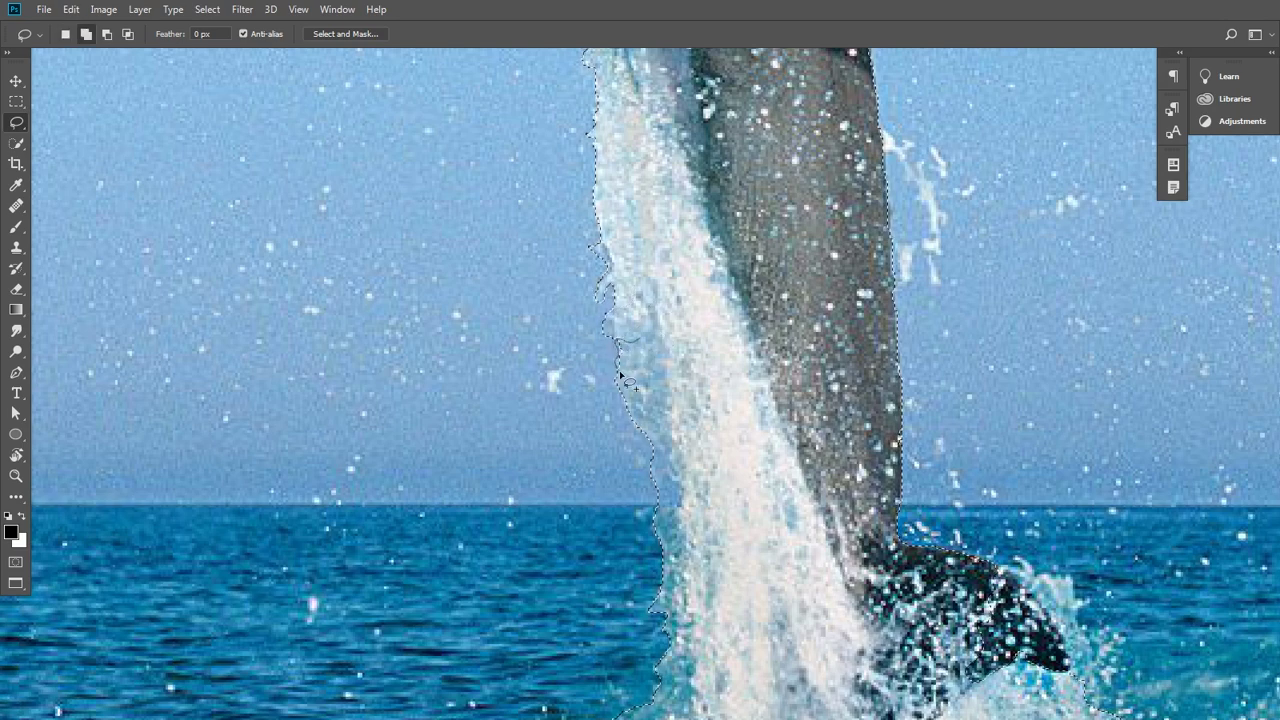
Zoom in on the lower splash and add small bumps of spray along its edge
scroll(640, 360, down, 1)
scroll(689, 300, down, 3)
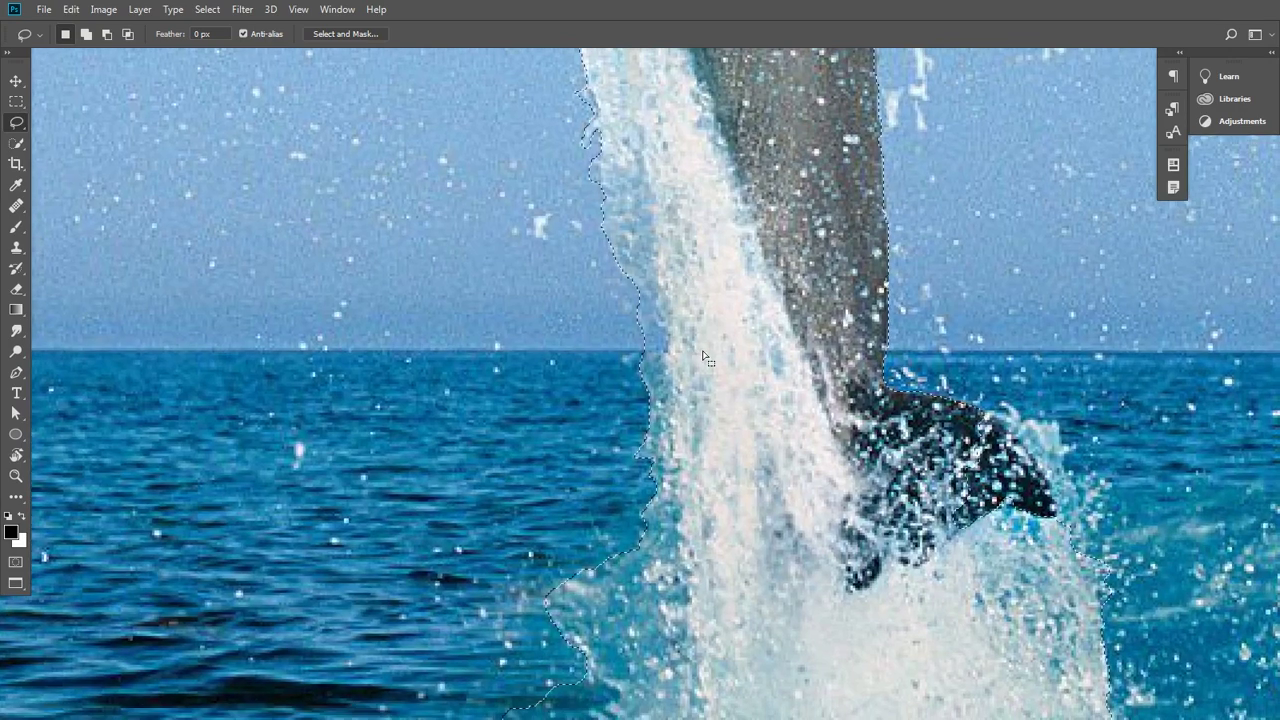
ctrl+click(673, 311)
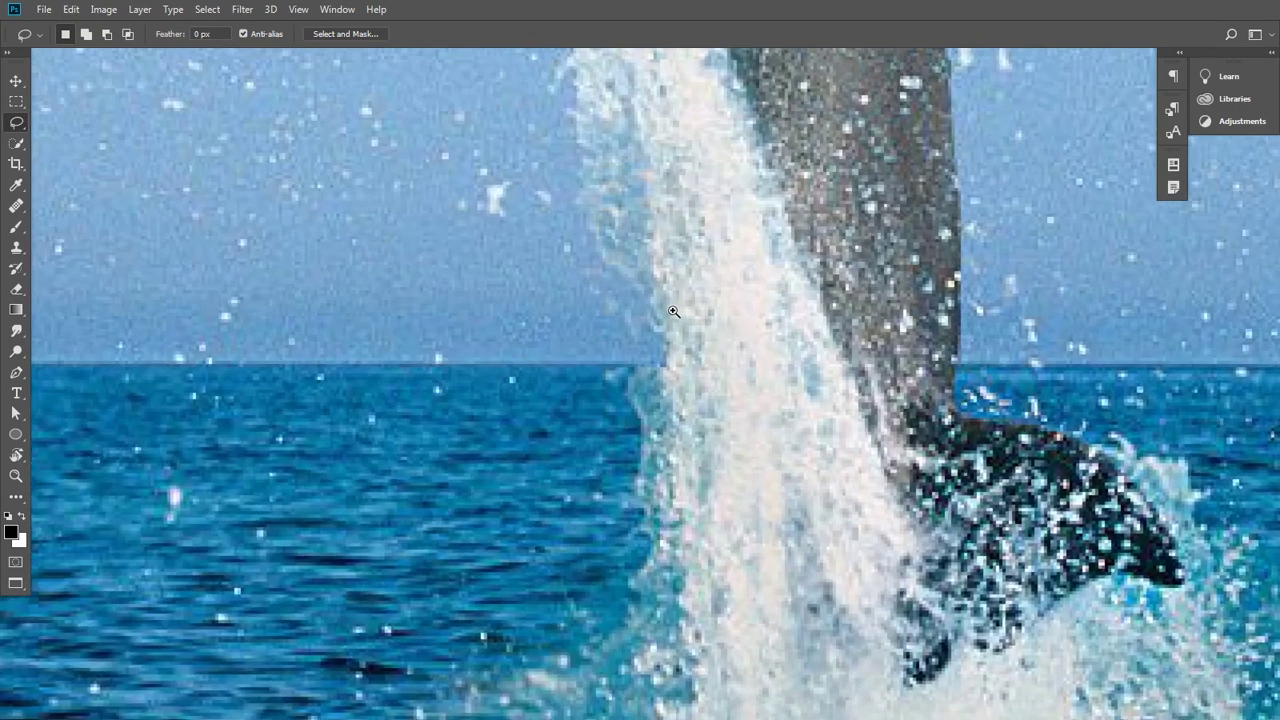
ctrl+click(673, 311)
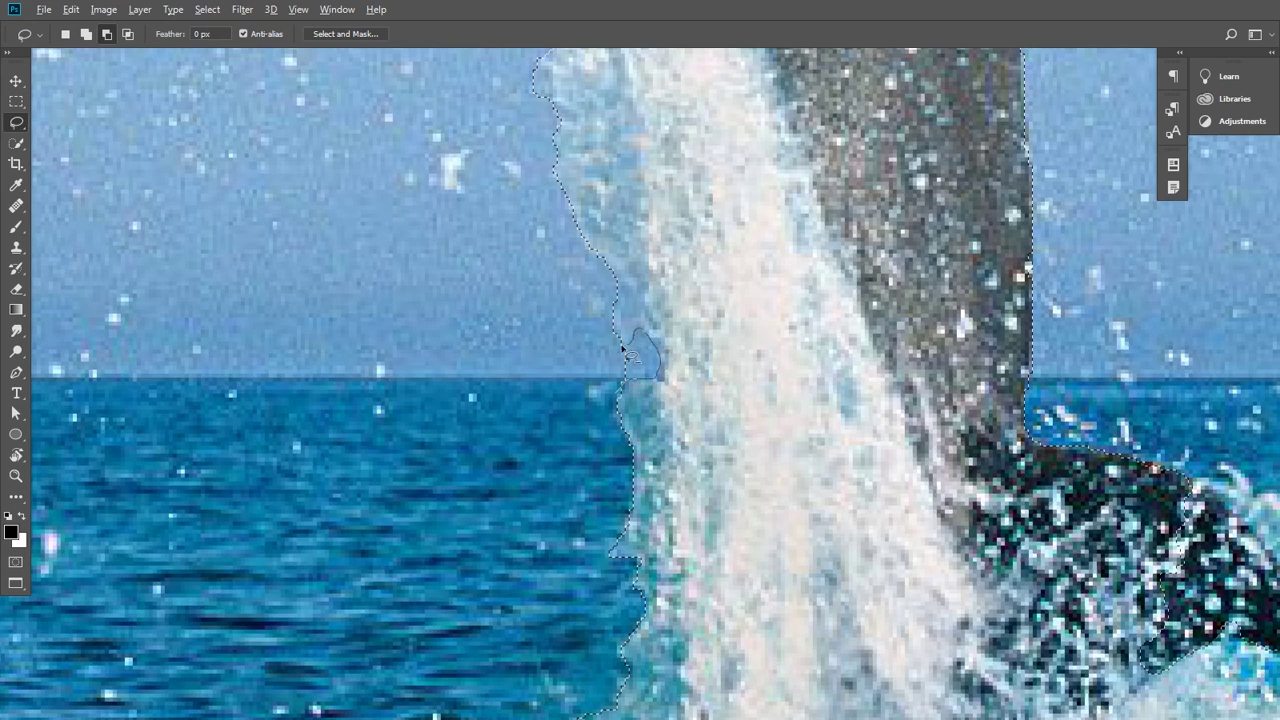
drag(622, 350, 598, 327)
mouse_move(630, 289)
mouse_down()
mouse_move(604, 285)
mouse_move(600, 300)
mouse_up()
drag(712, 380, 720, 207)
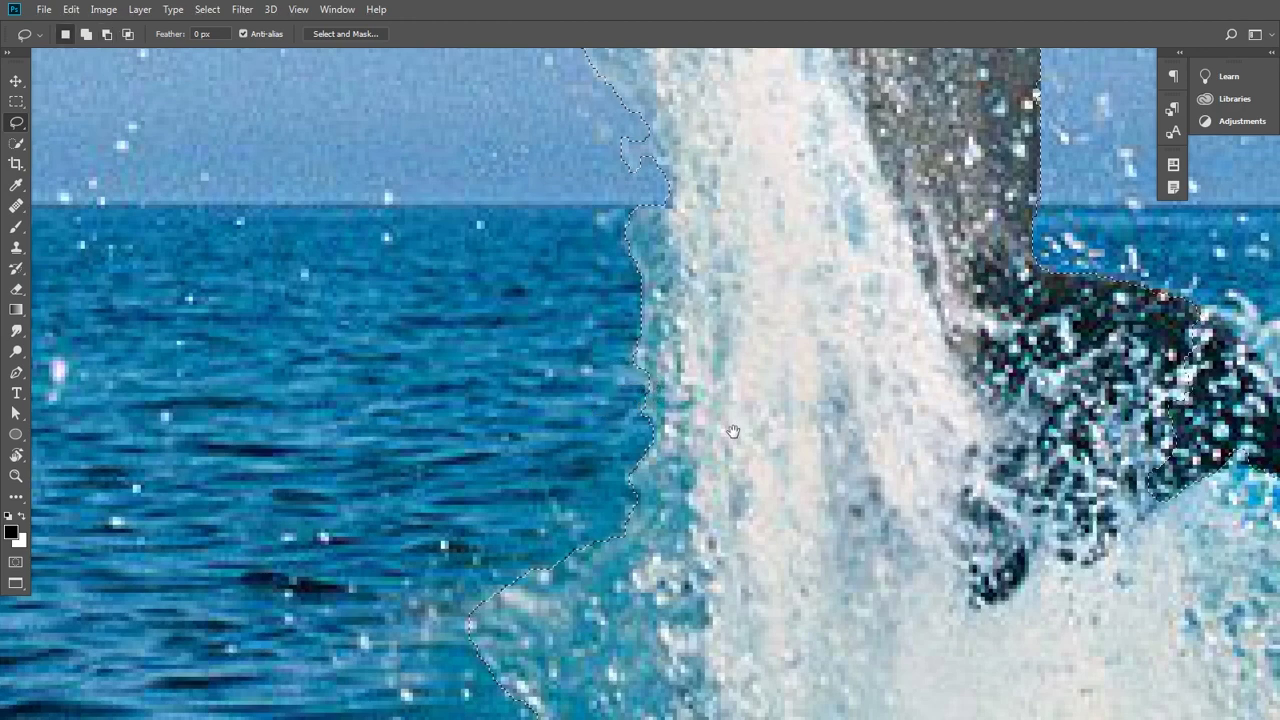
Alt-lasso patches of open sea out of the selection at the splash base
drag(731, 434, 731, 293)
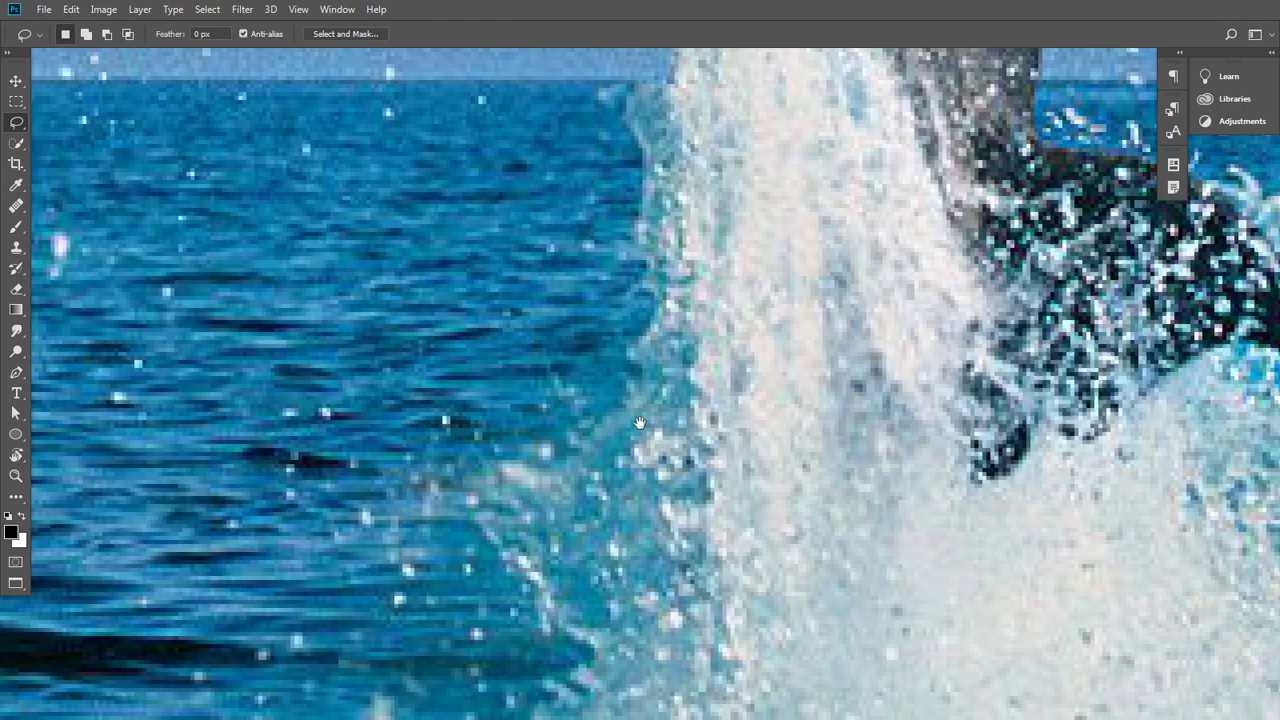
drag(617, 409, 657, 309)
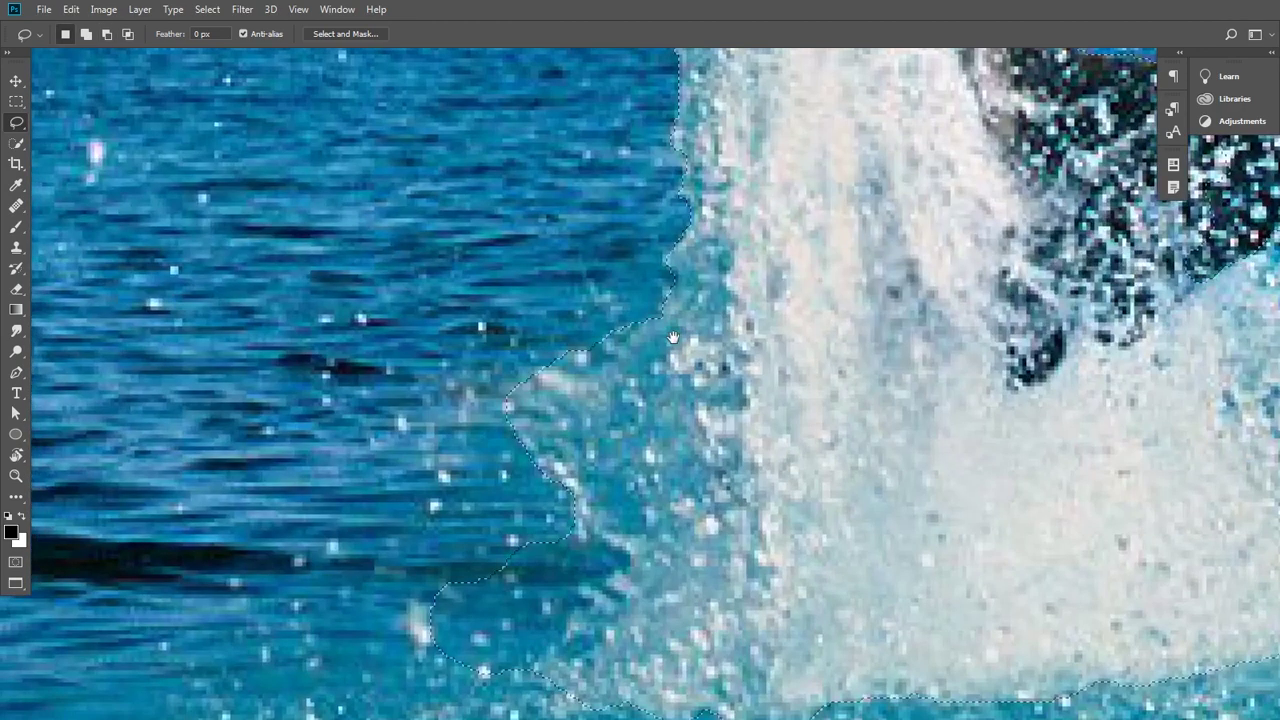
key(alt)
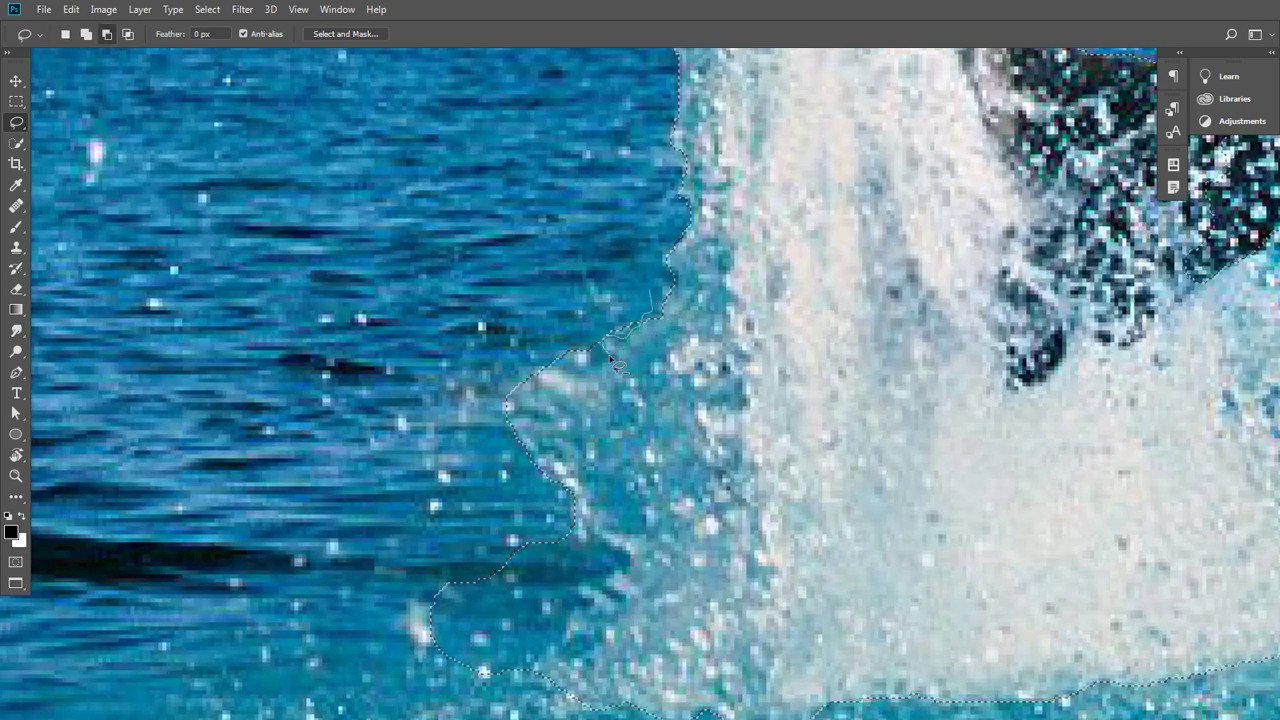
drag(598, 370, 620, 320)
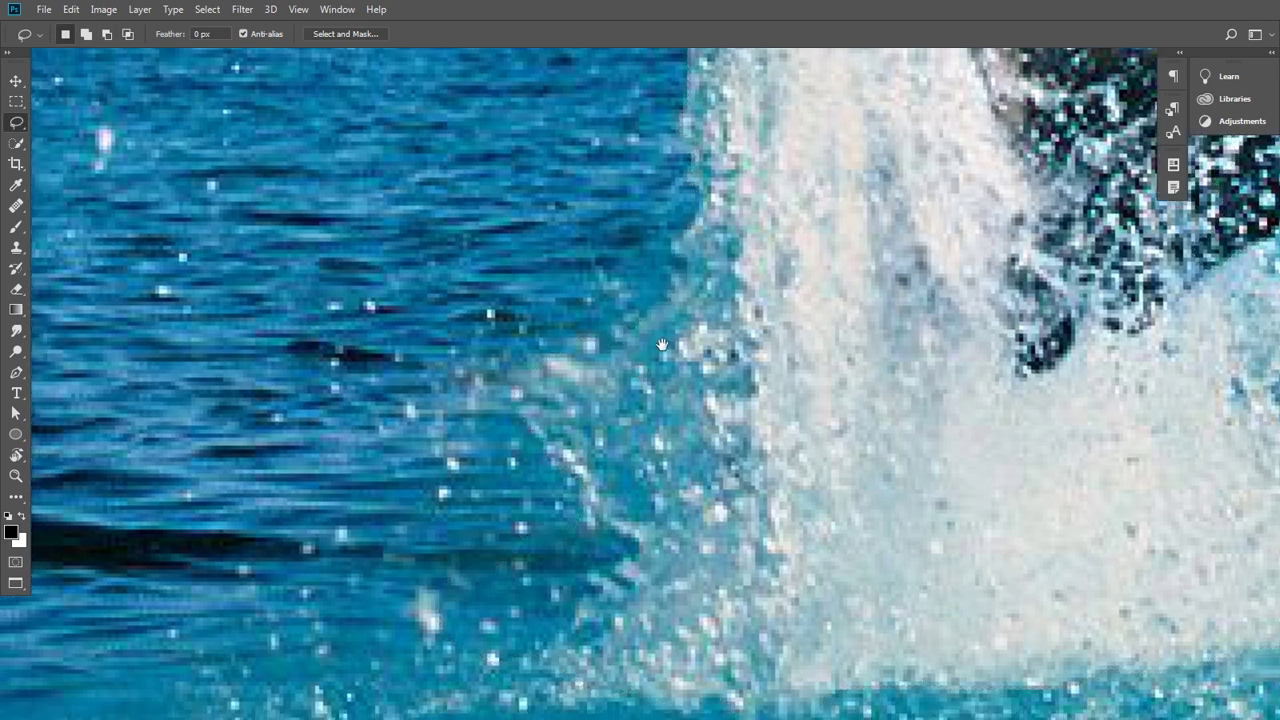
drag(643, 371, 707, 294)
key(alt)
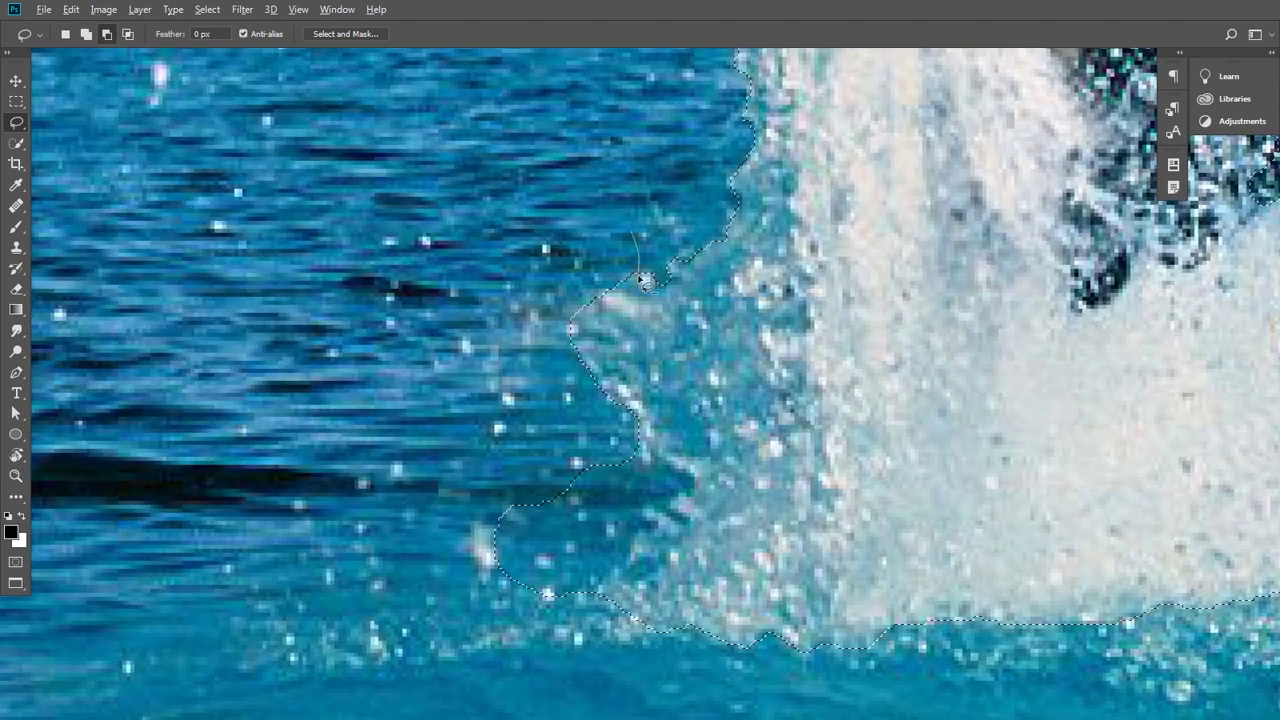
drag(640, 287, 636, 240)
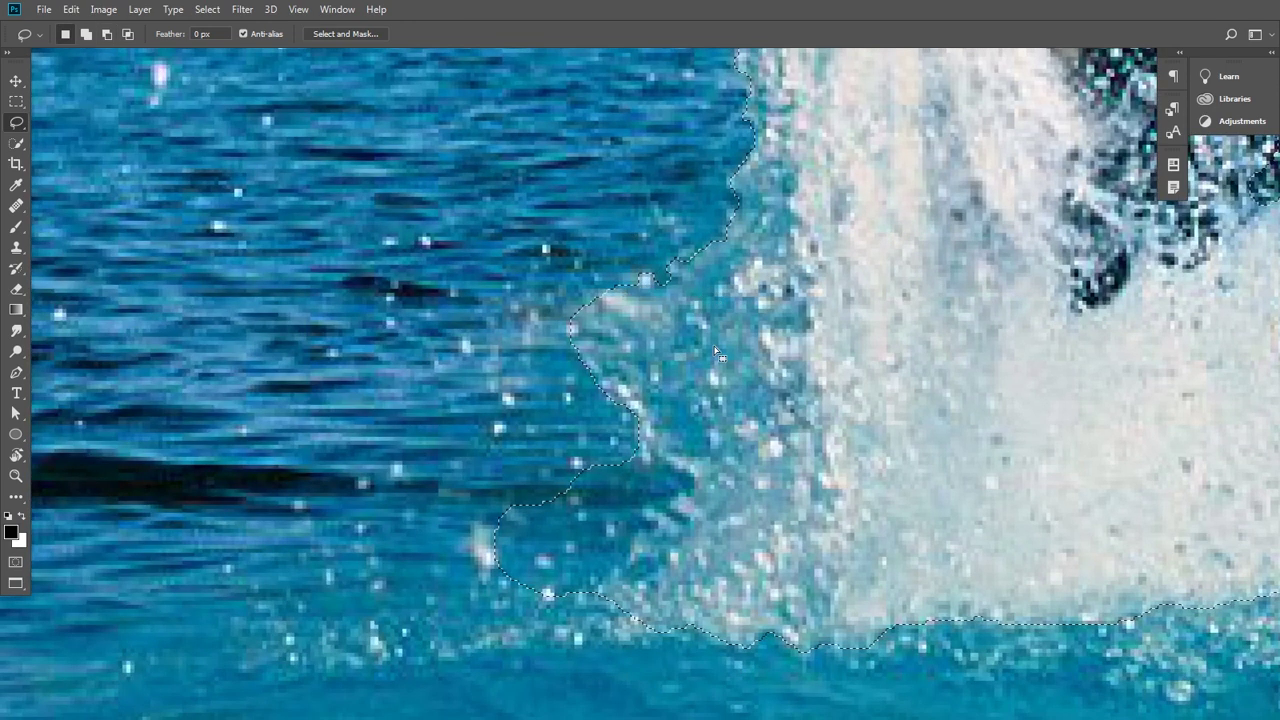
drag(736, 370, 764, 225)
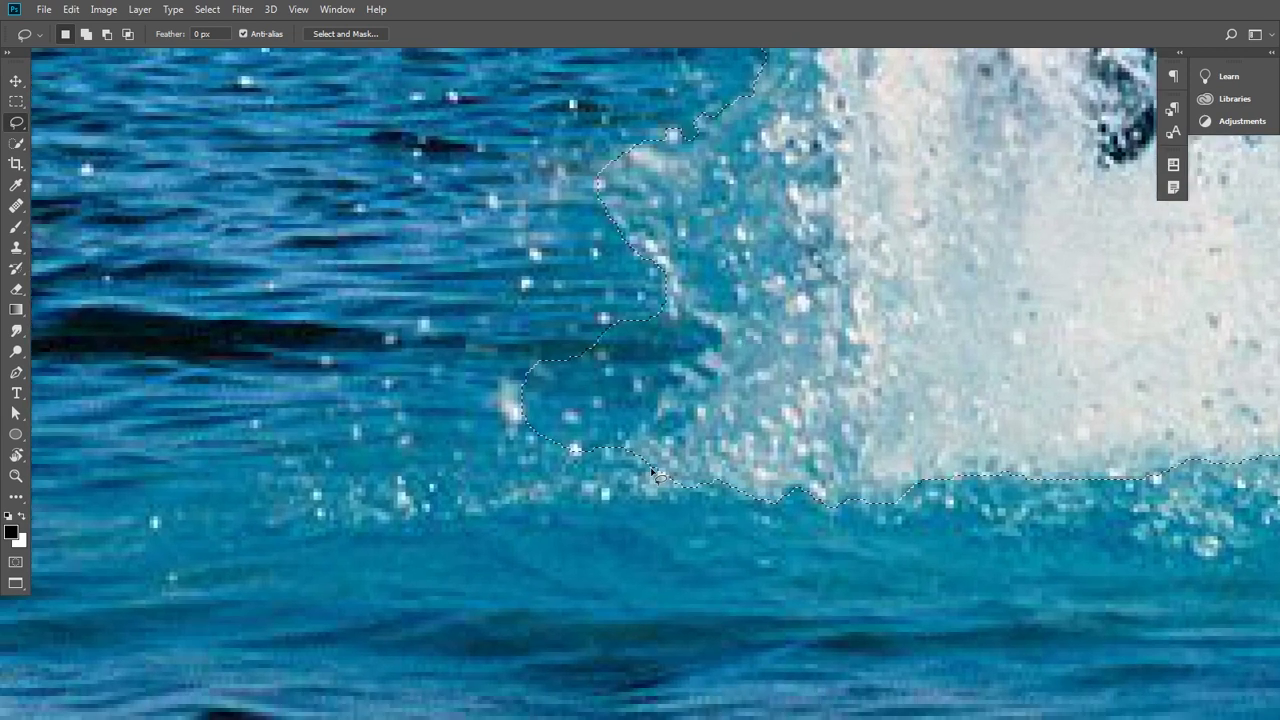
key(alt)
Trace and remove a larger water patch along the lower splash edge
drag(651, 424, 669, 432)
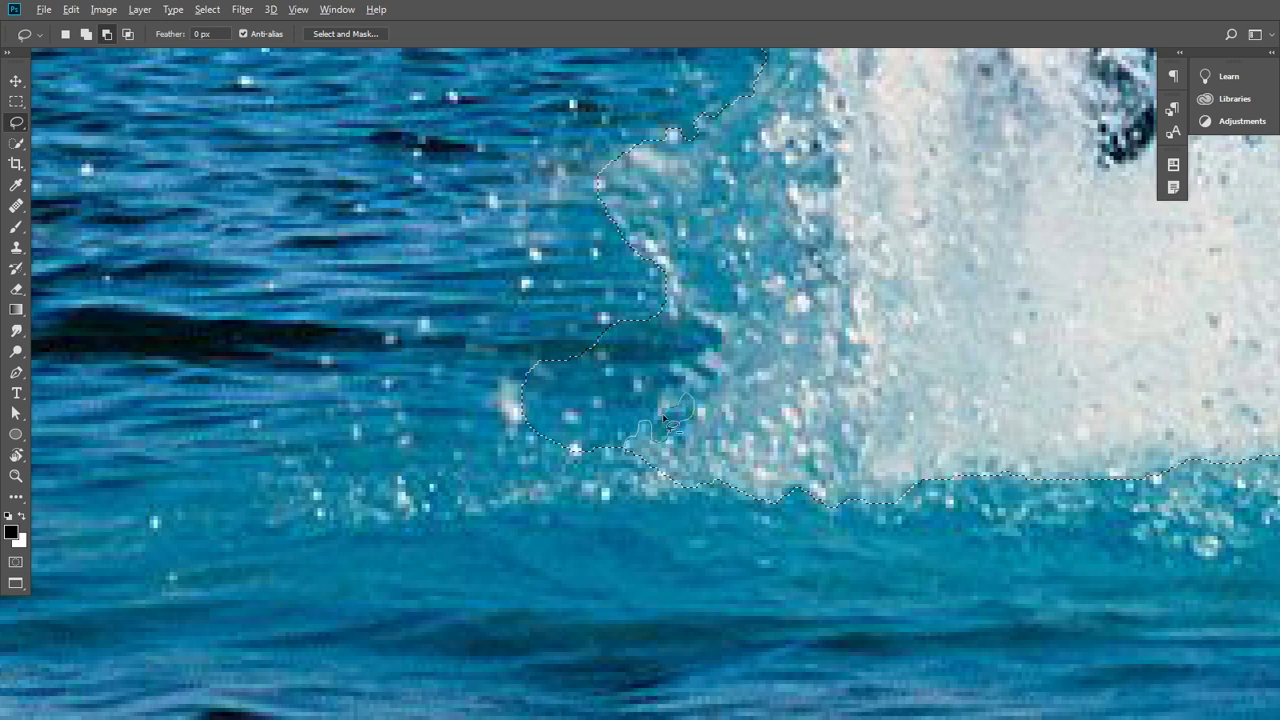
drag(663, 418, 679, 386)
drag(704, 372, 706, 357)
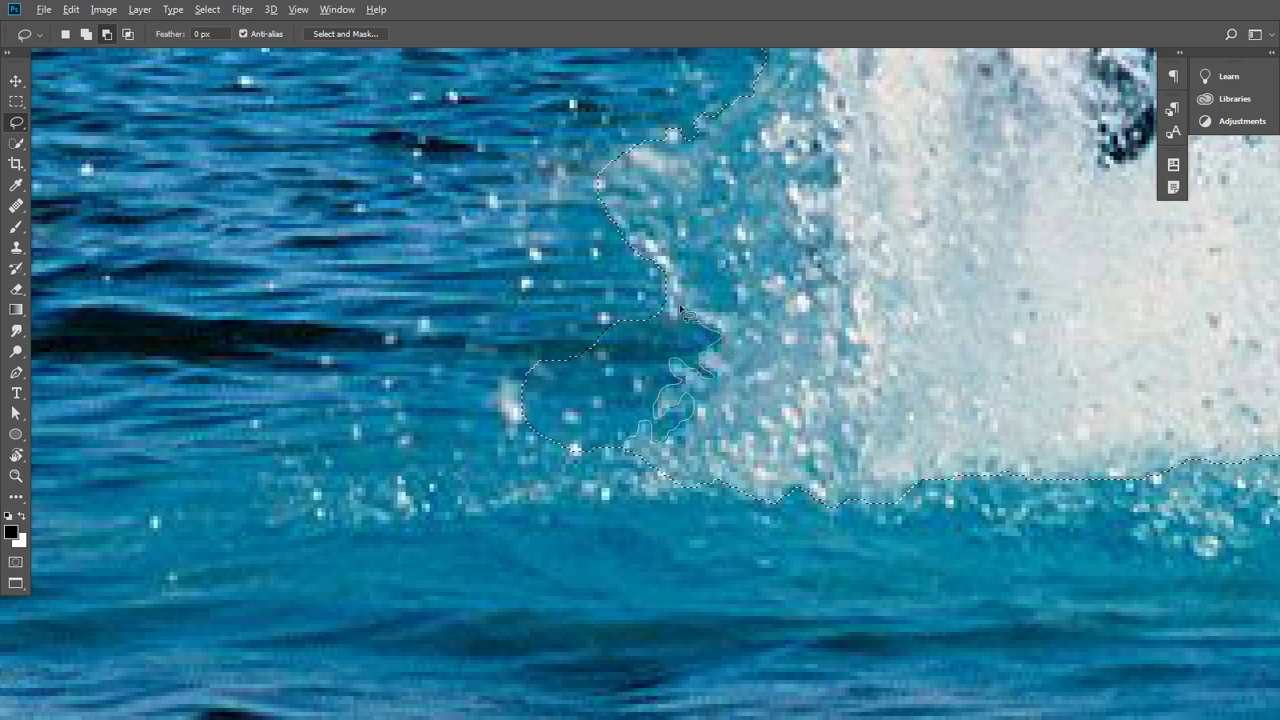
drag(679, 307, 562, 510)
drag(621, 479, 625, 479)
scroll(680, 360, up, 2)
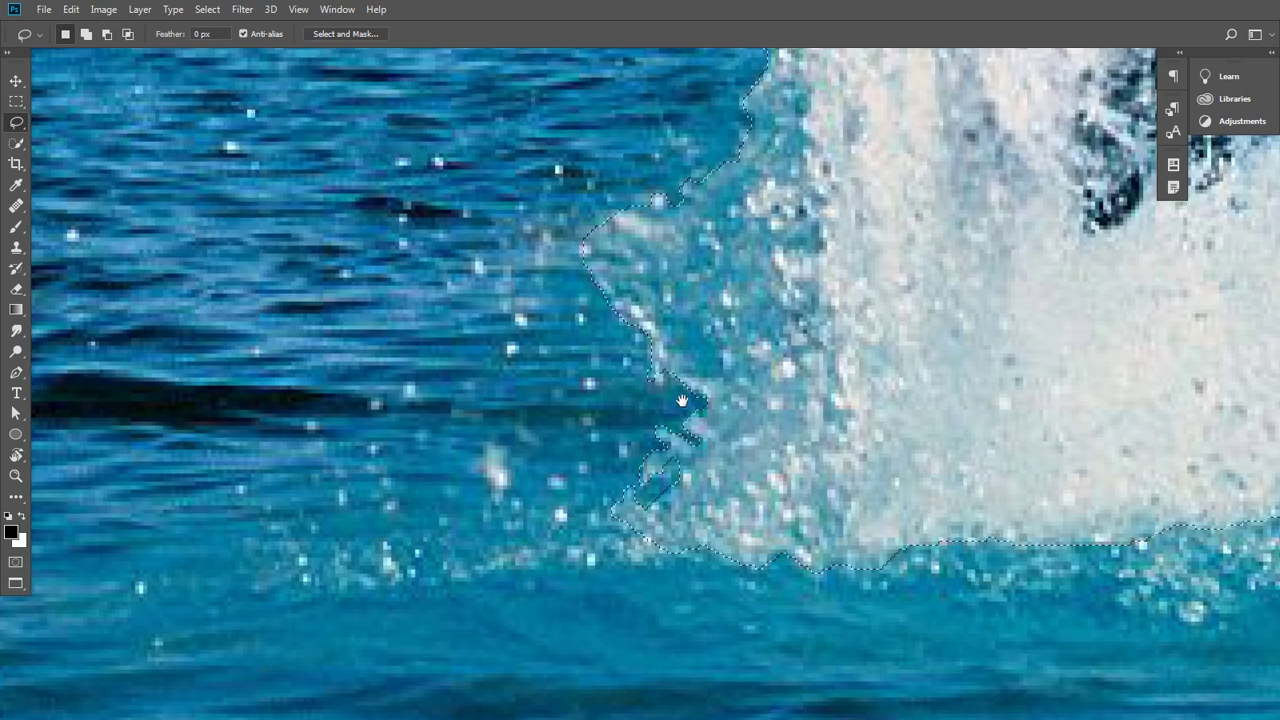
mouse_move(677, 354)
mouse_down()
mouse_move(664, 385)
mouse_move(668, 362)
mouse_up()
Zoom out to view all three dolphins, then zoom back in on the left splash base
scroll(797, 314, down, 2)
scroll(797, 314, down, 2)
scroll(826, 343, down, 1)
drag(826, 343, 664, 408)
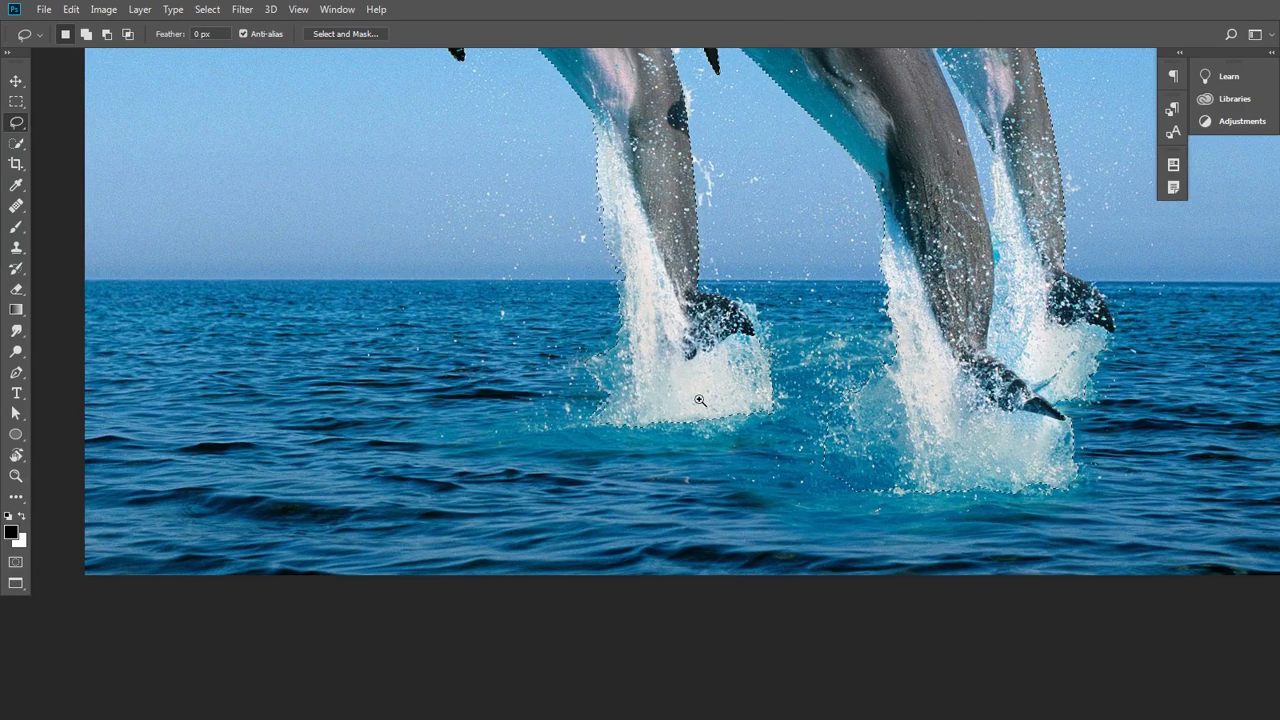
click(634, 393)
click(700, 420)
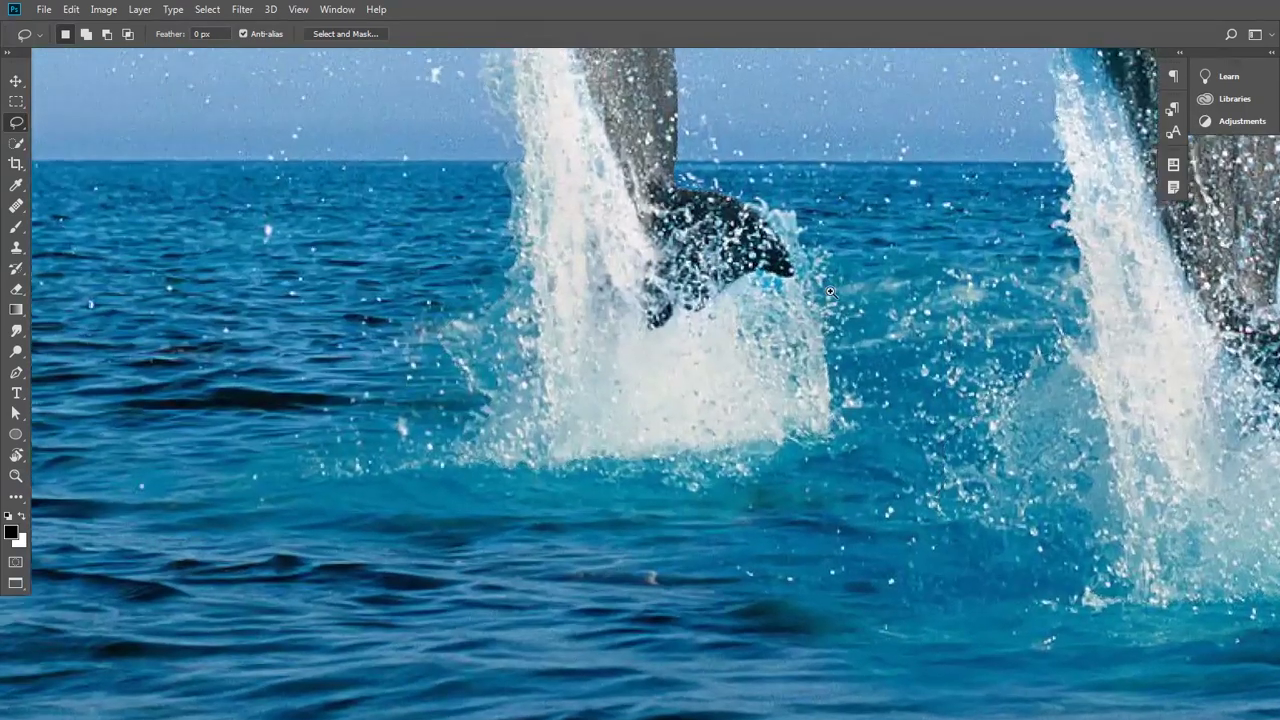
click(835, 312)
scroll(848, 312, up, 3)
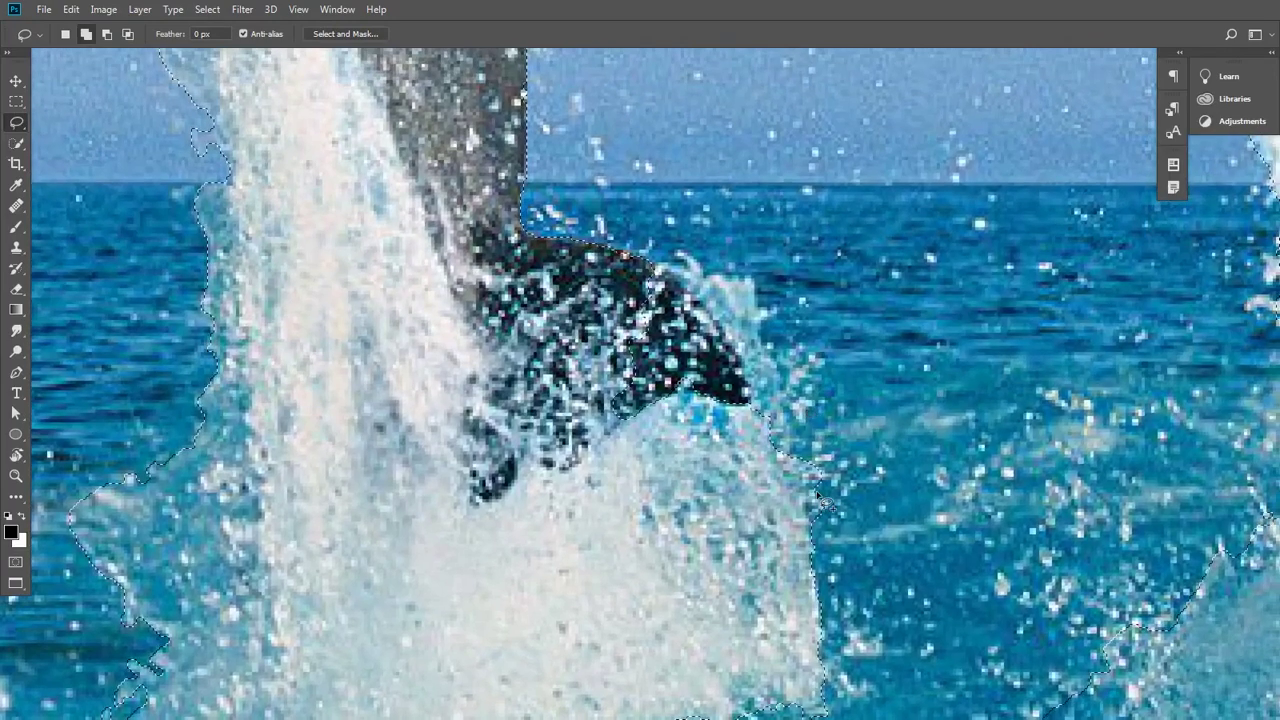